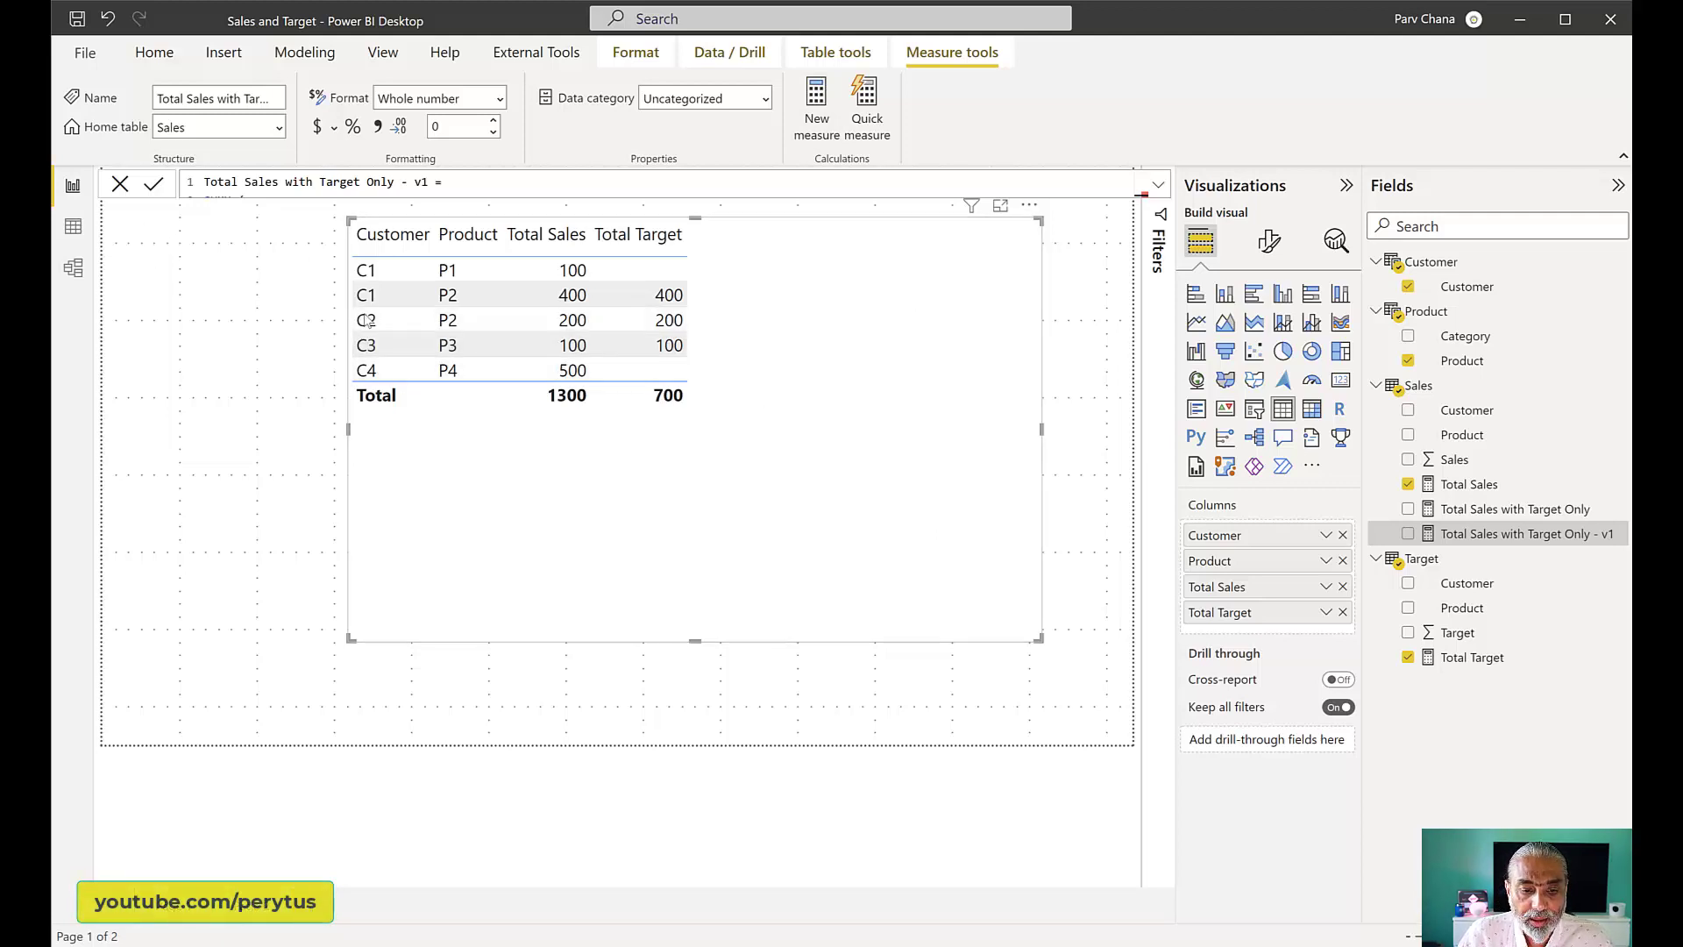
# - In Model view, move the Sales table left and the Target table lower, then return to the report
pyautogui.click(73, 272)
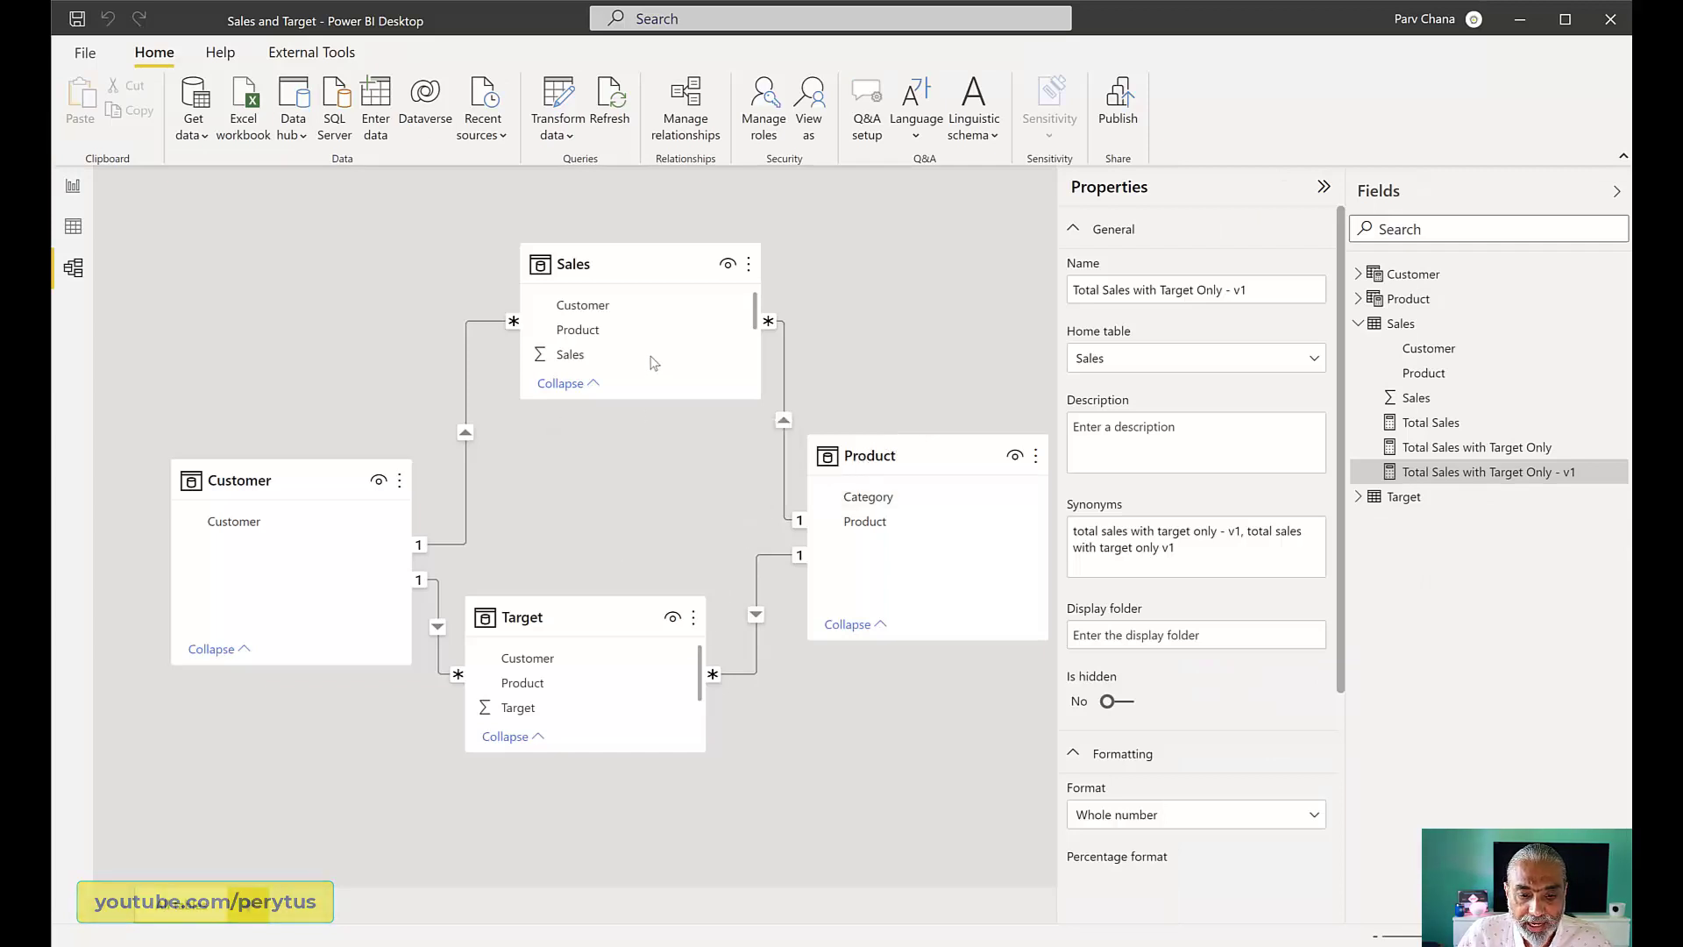
pyautogui.moveTo(651, 273); pyautogui.dragTo(583, 274)
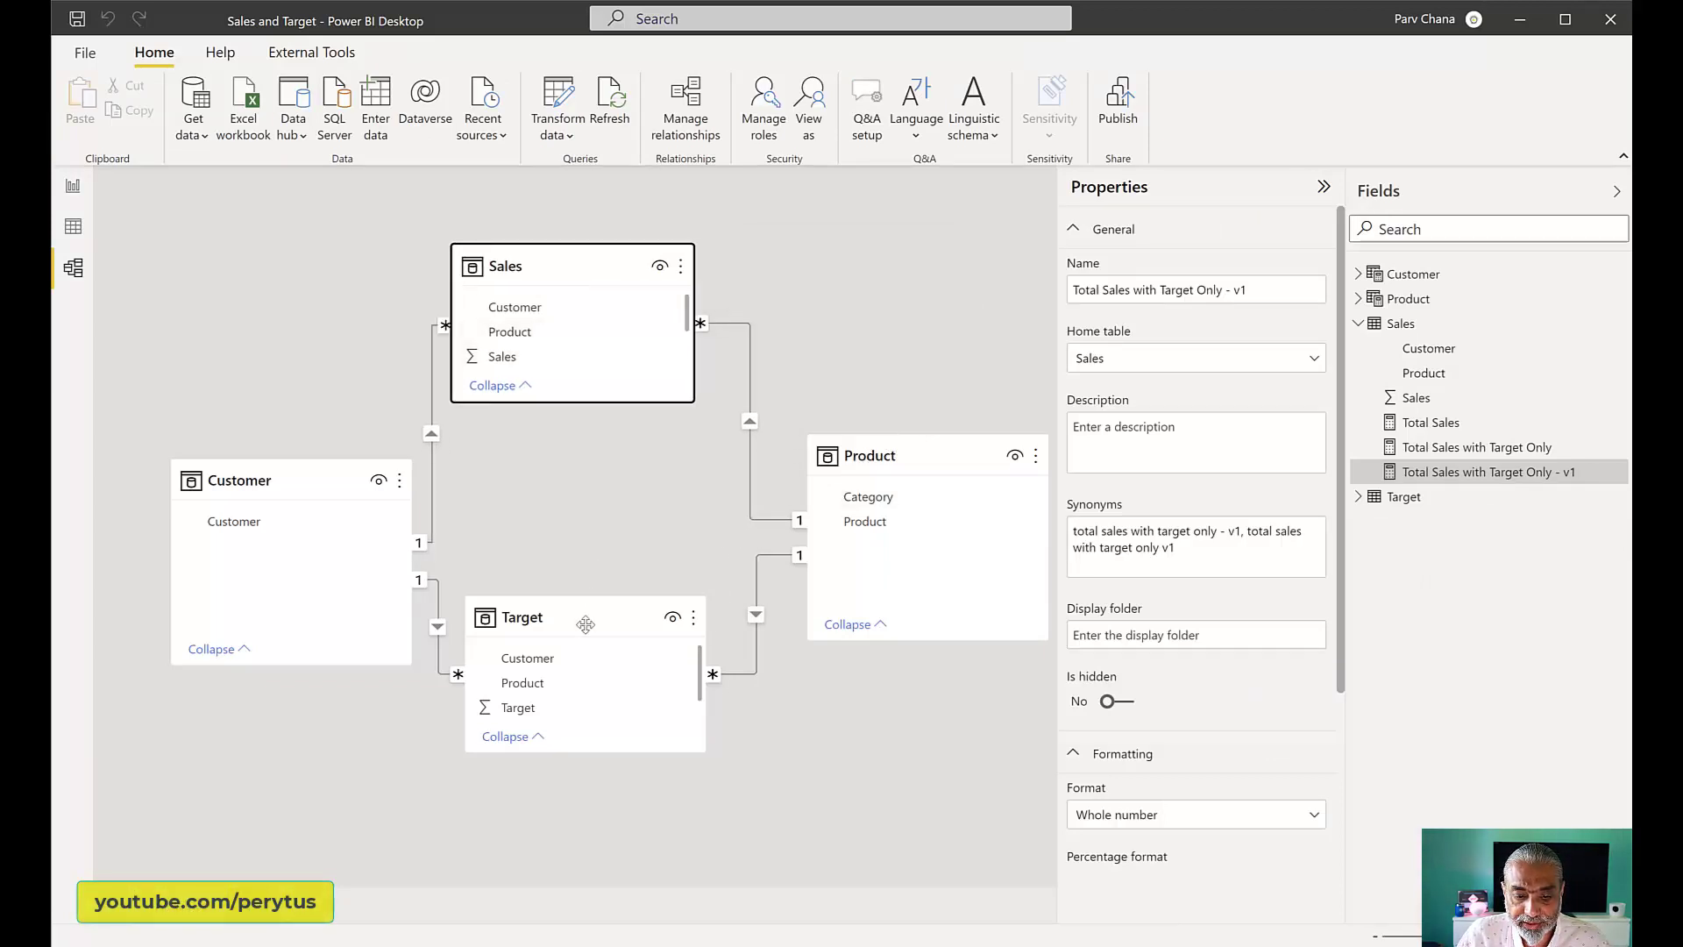
pyautogui.moveTo(592, 642); pyautogui.dragTo(606, 669)
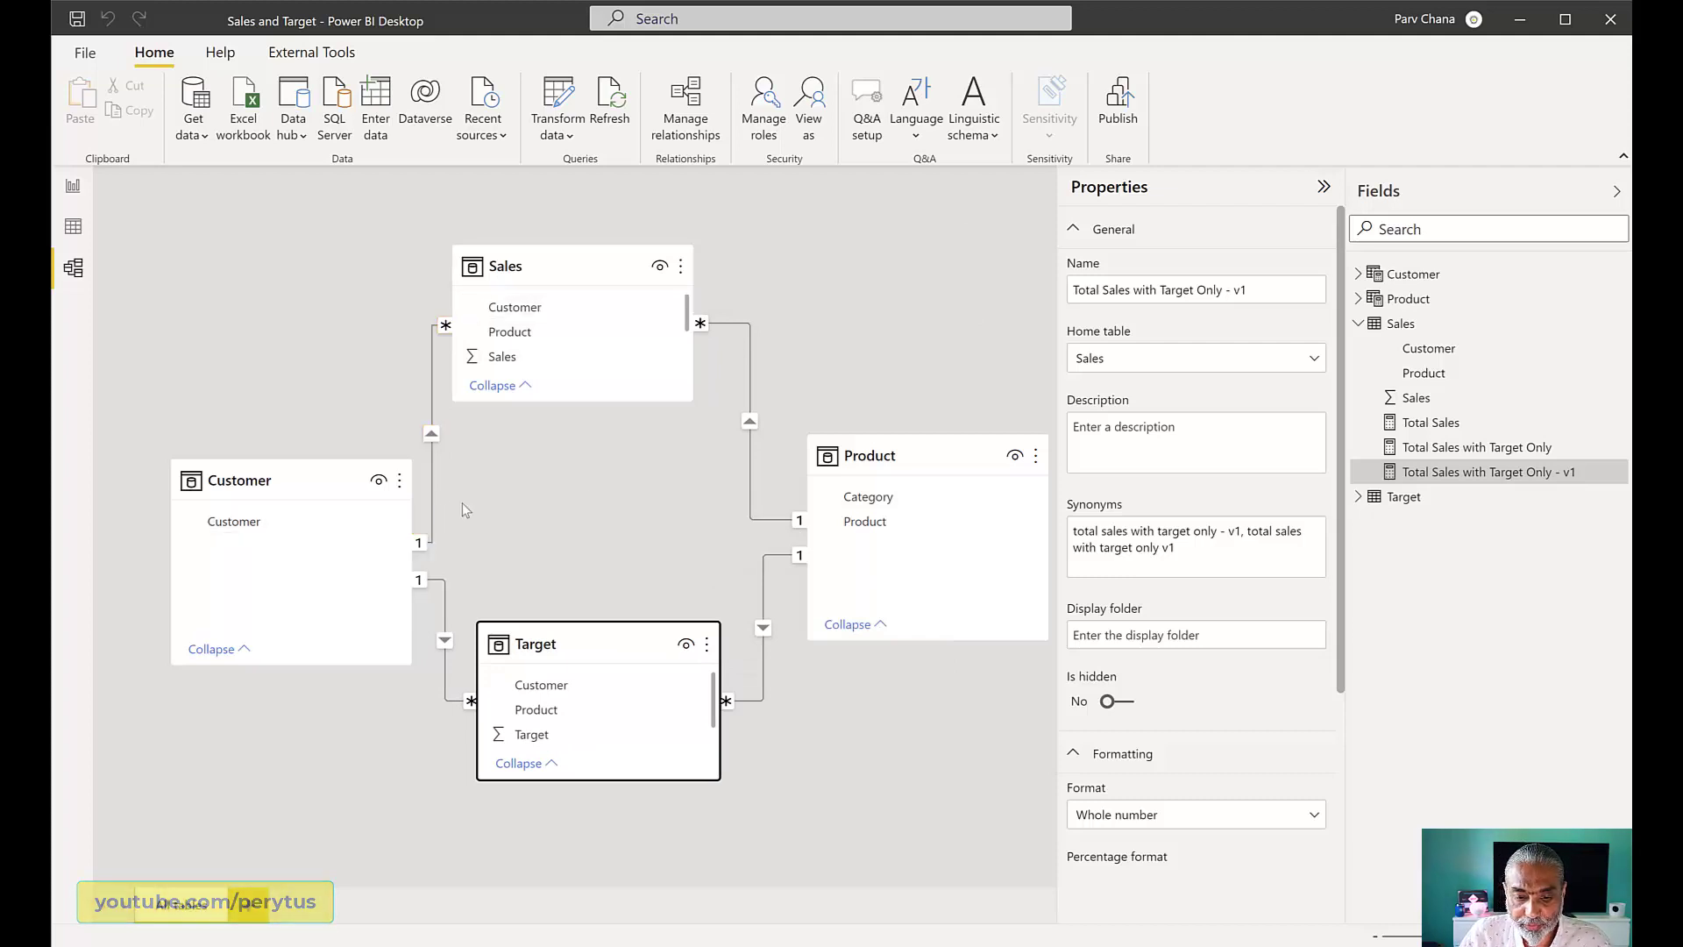
pyautogui.click(61, 191)
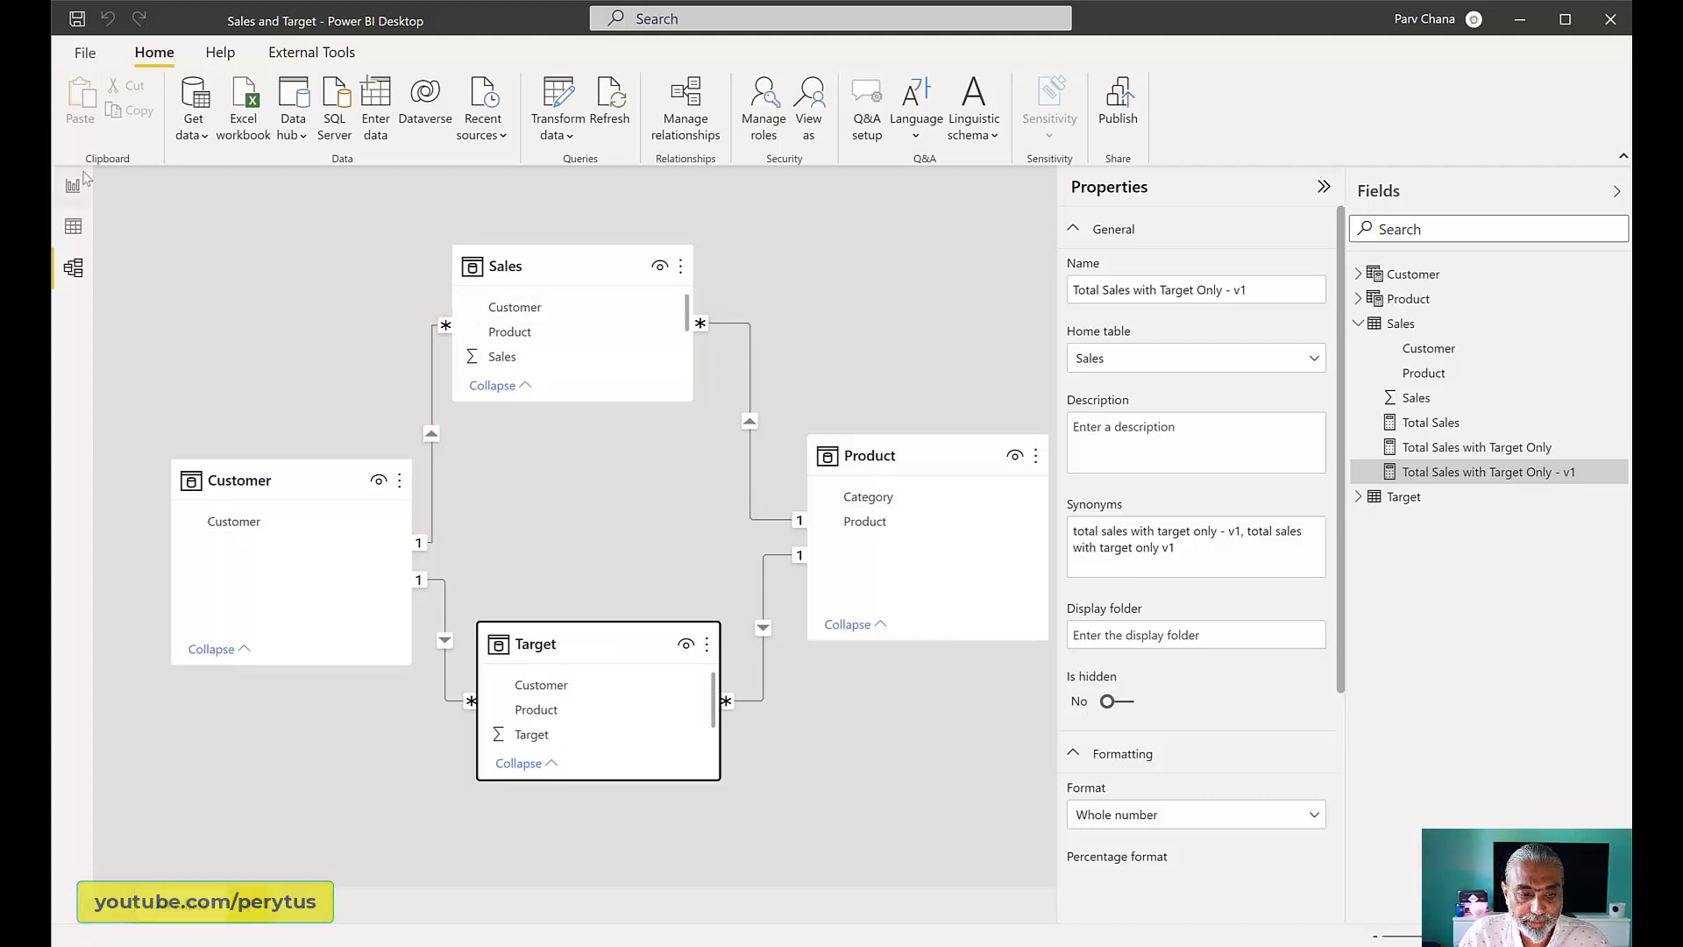
pyautogui.click(70, 188)
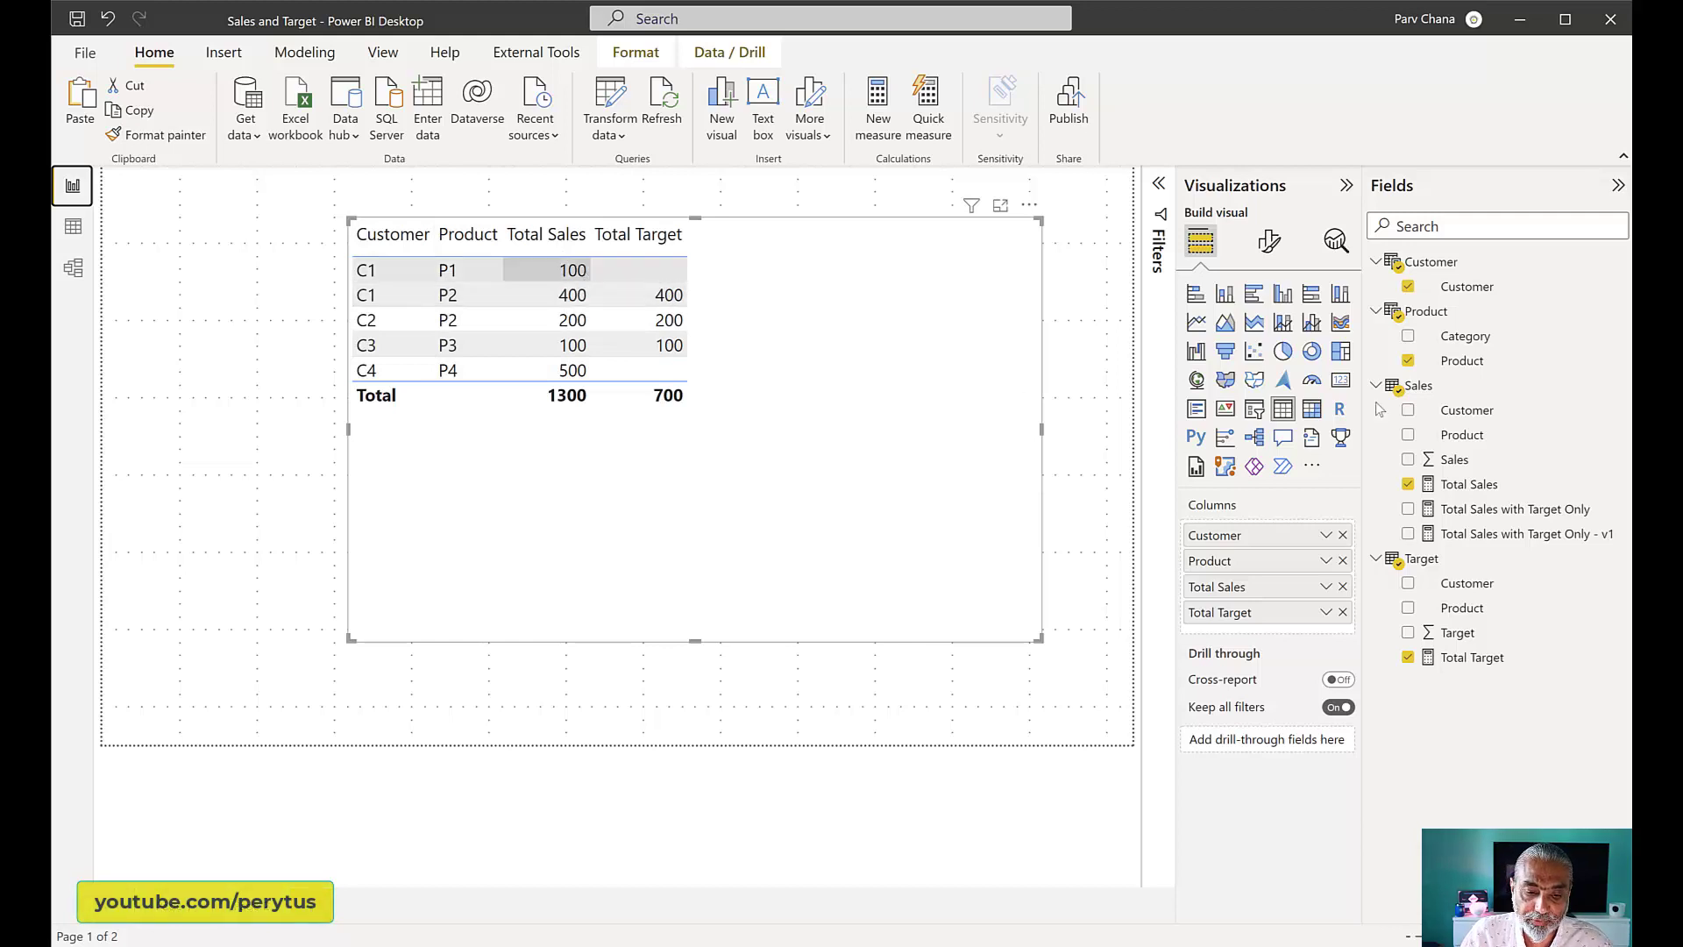
# - Check the Total Sales and Total Target DAX formulas, then add a new measure to the Sales table
pyautogui.click(1455, 485)
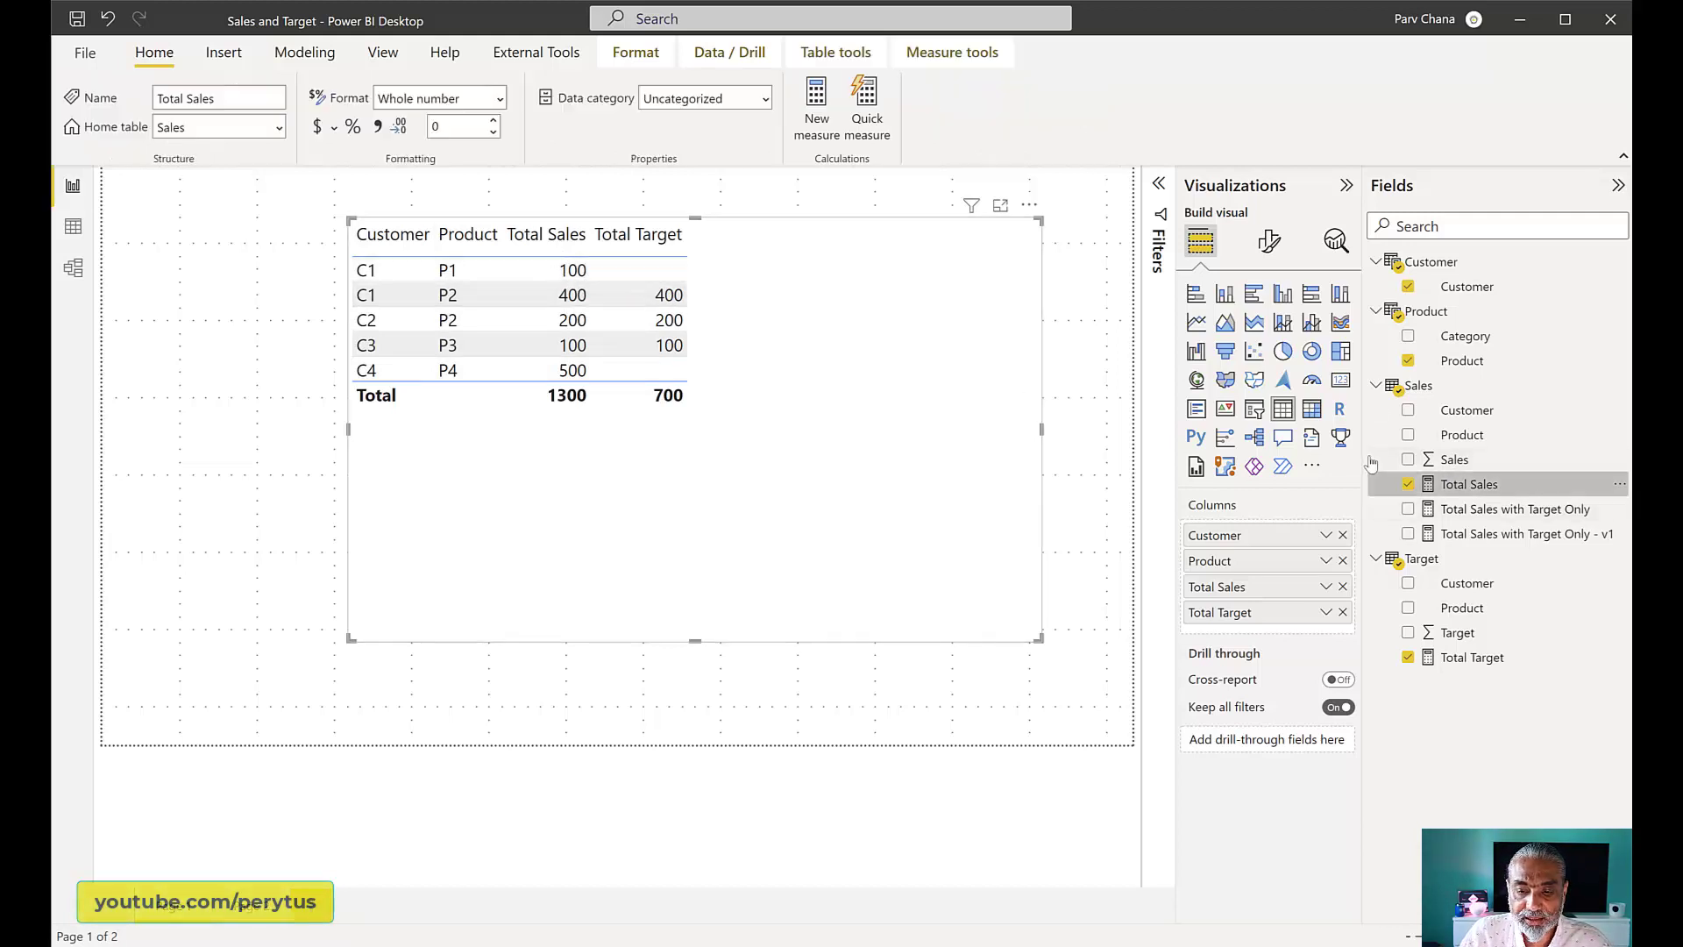
pyautogui.click(1489, 668)
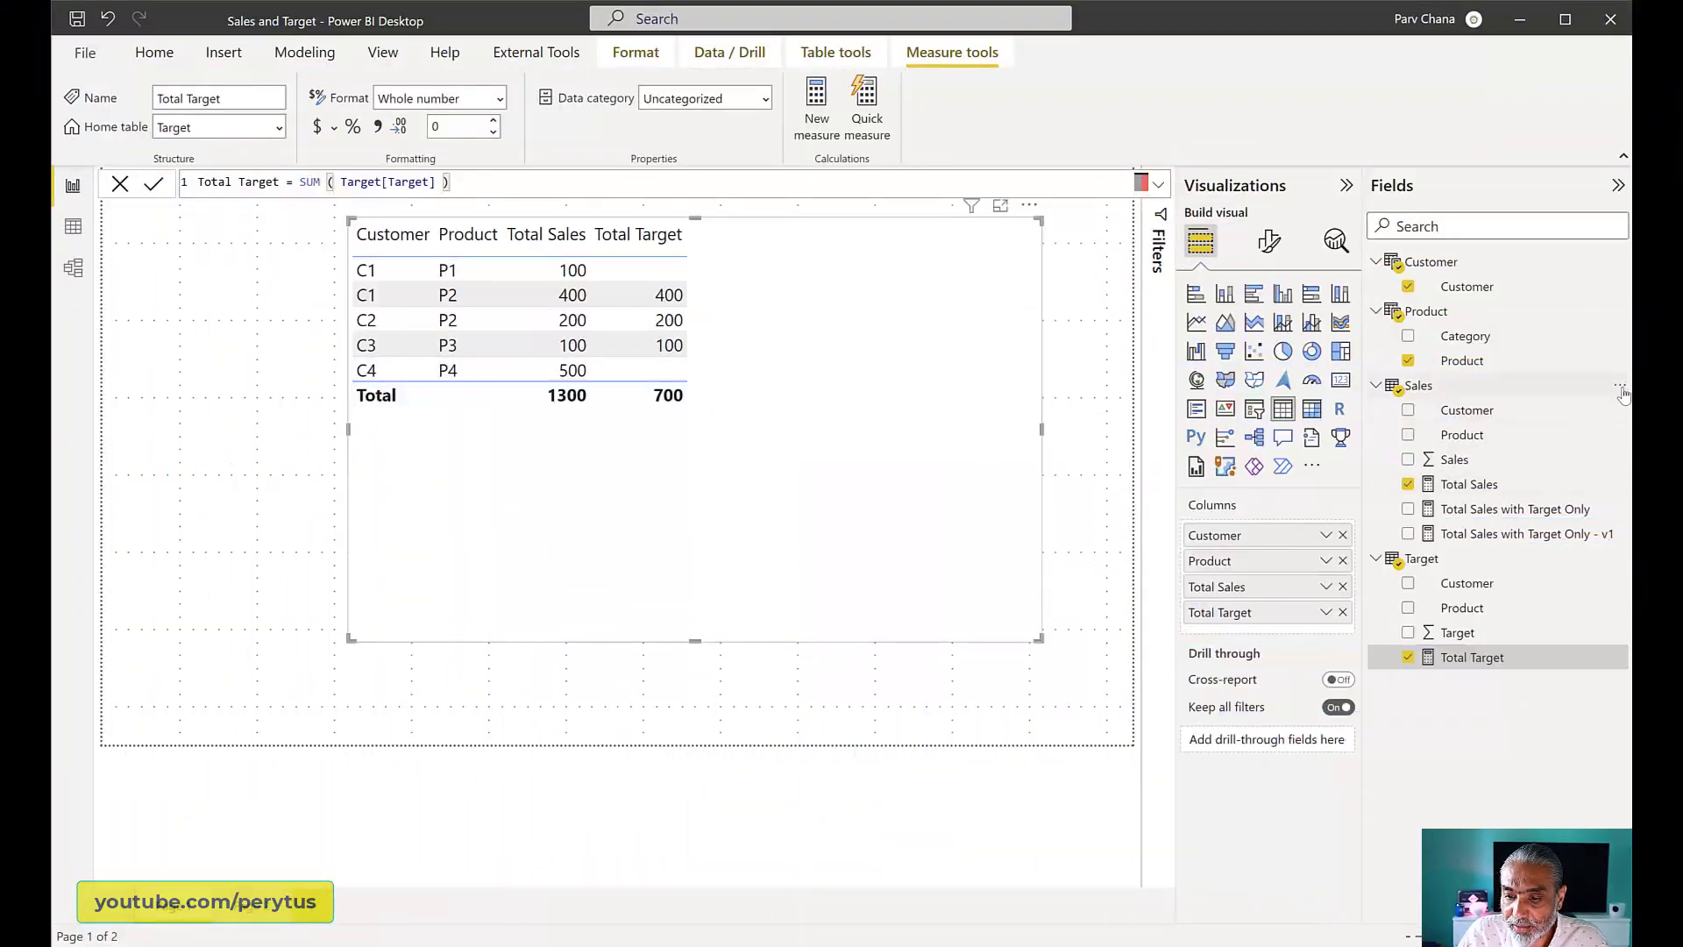
pyautogui.click(1620, 387)
pyautogui.click(751, 304)
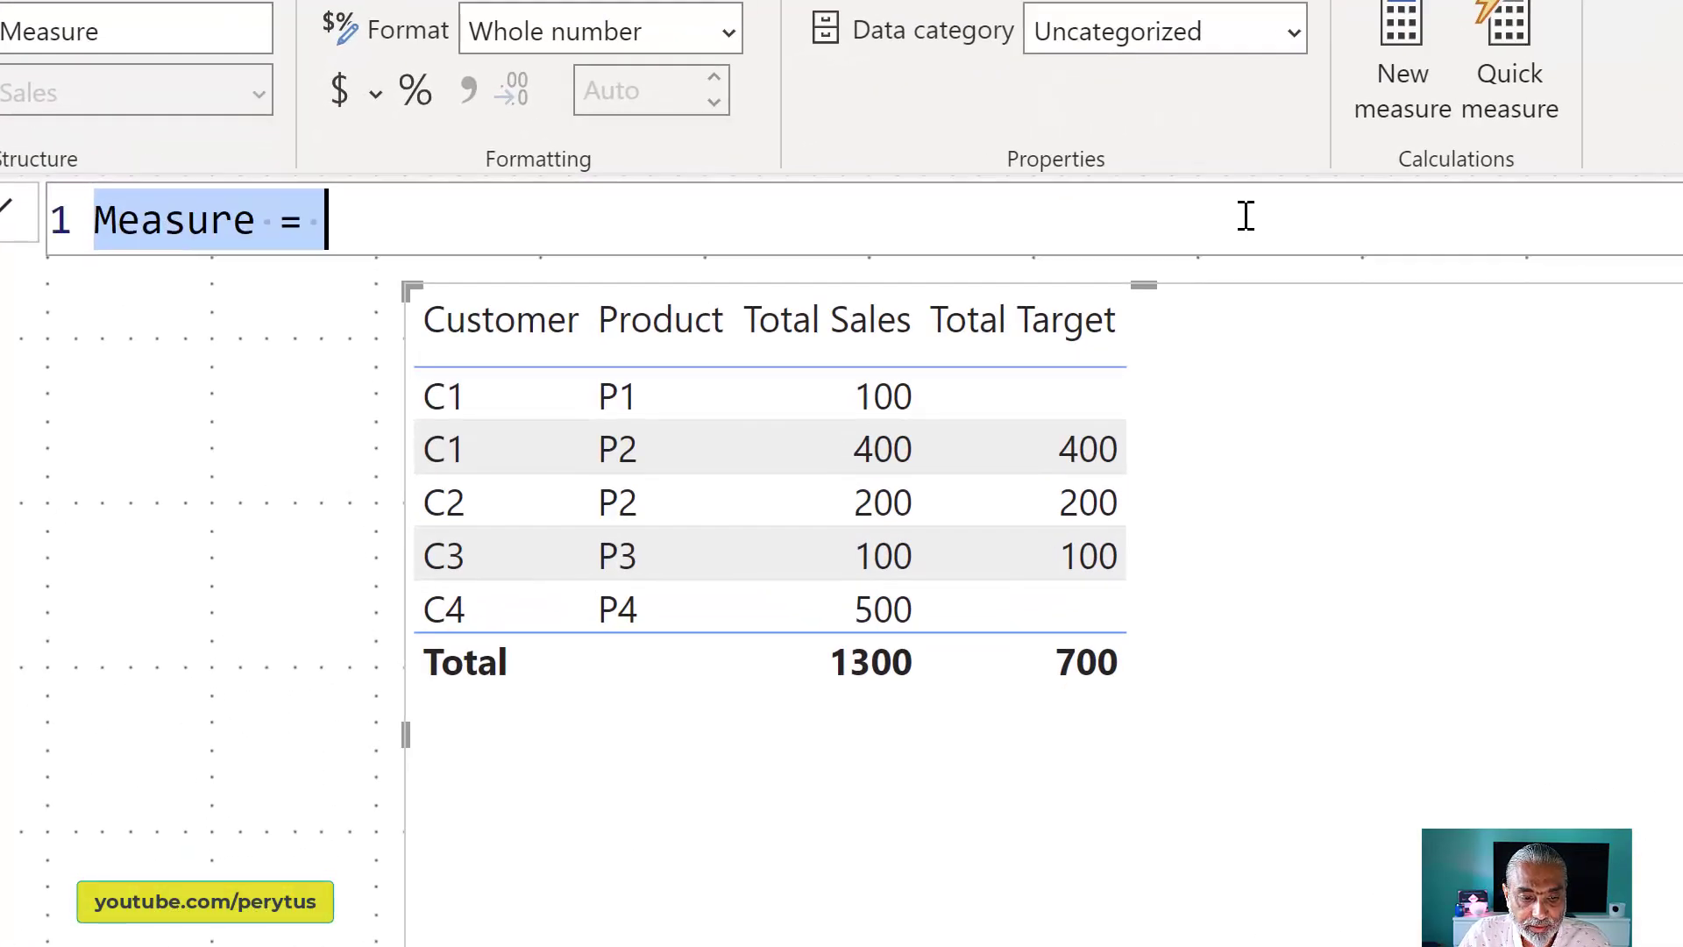
# - Name the new measure 'Total Sales No Target - V1 ='
pyautogui.write('Tota')
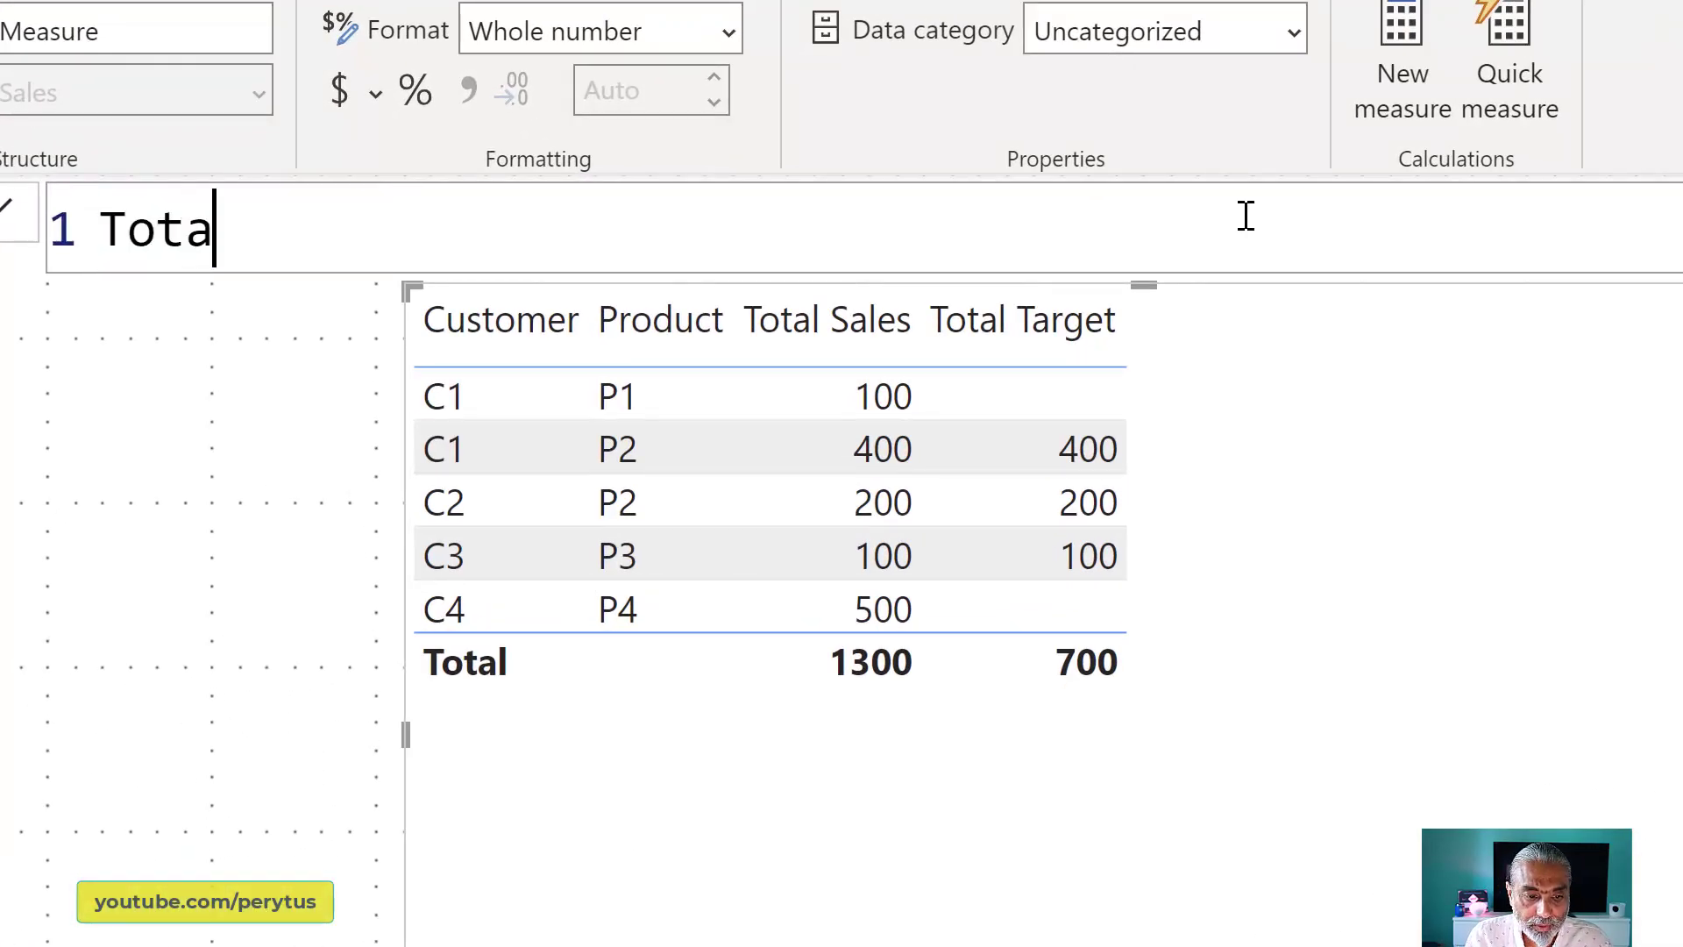
pyautogui.write('l Sales ')
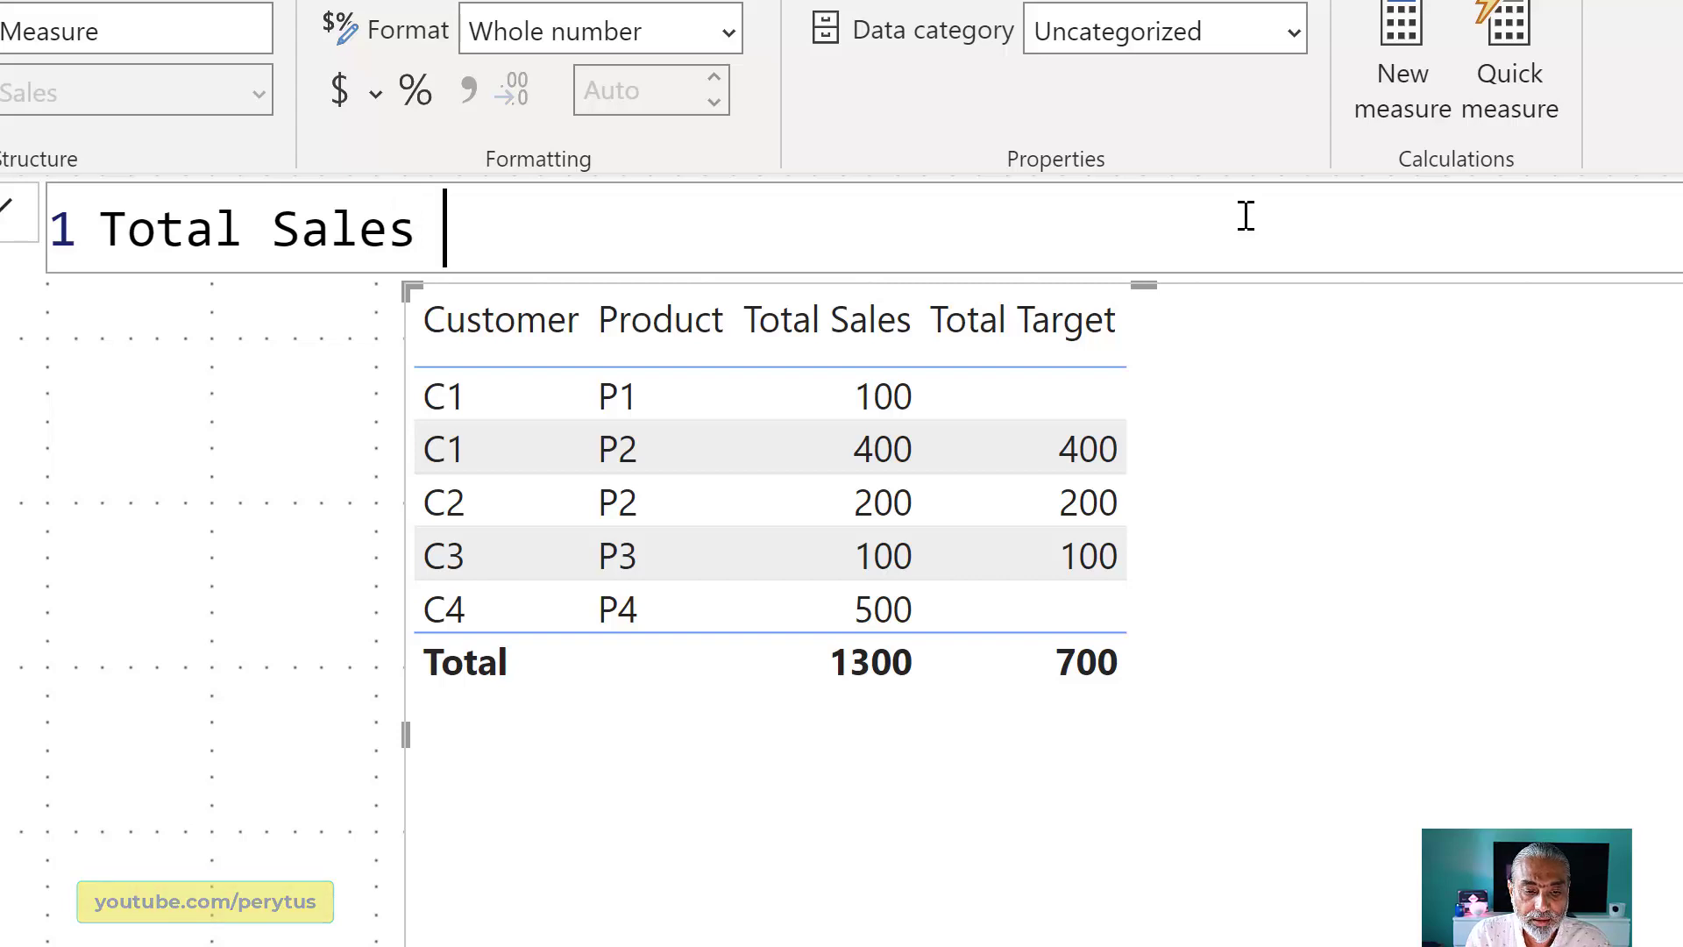
pyautogui.write('W')
pyautogui.press('BackSpace')
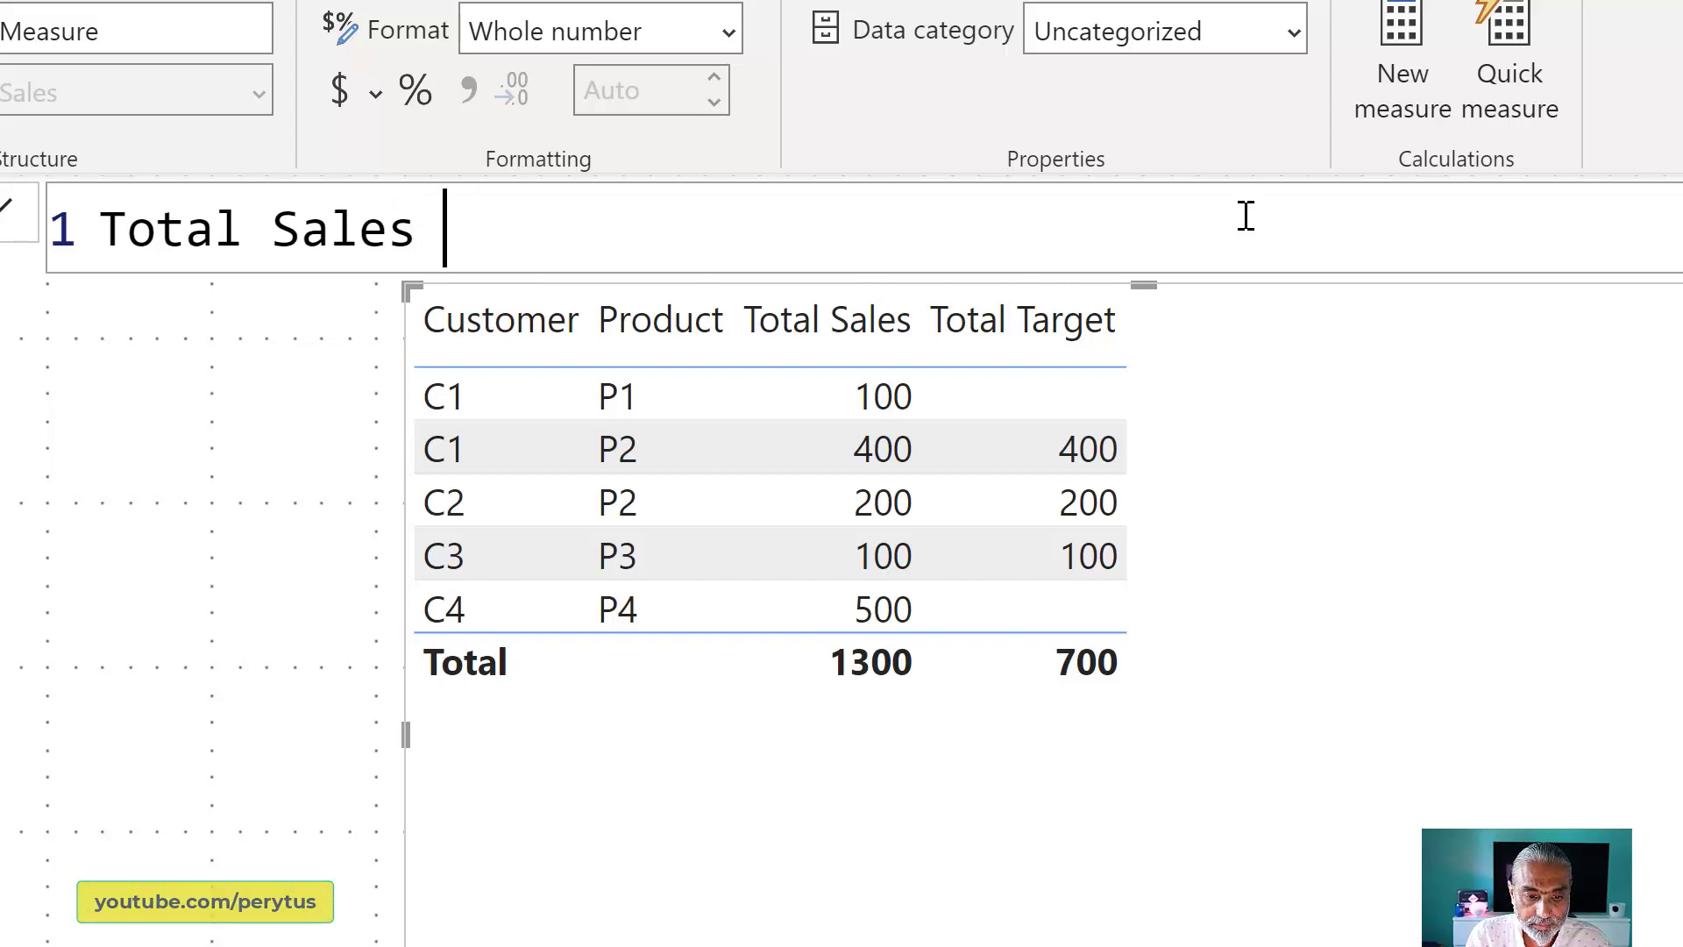
pyautogui.write('No Tar')
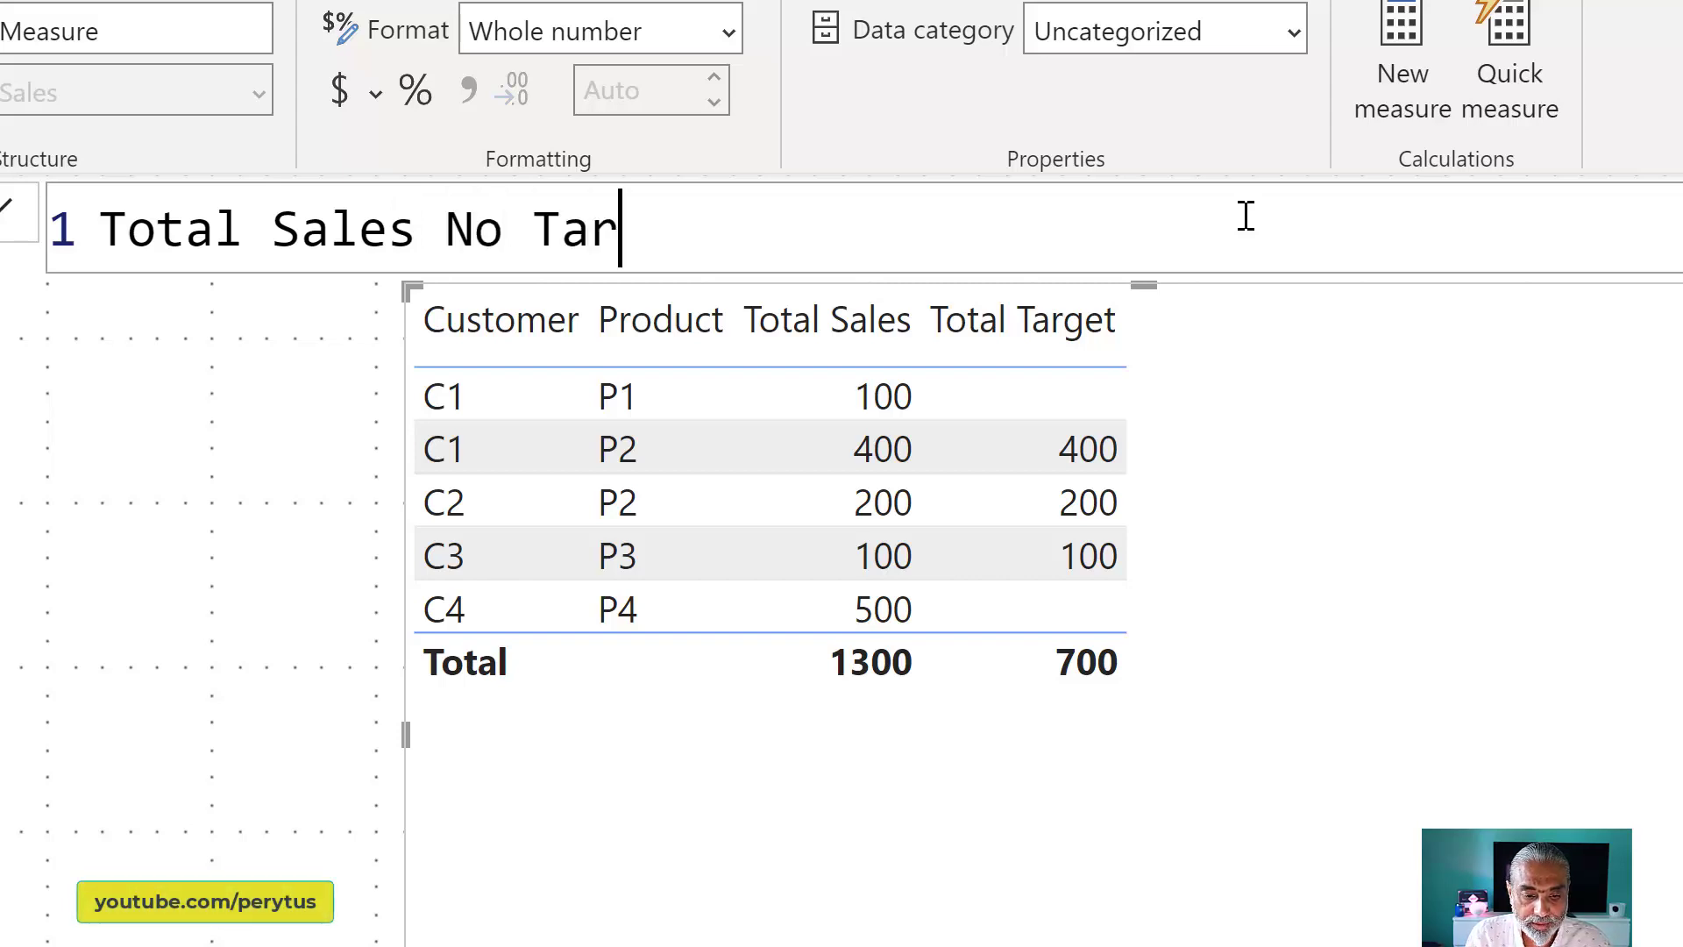
pyautogui.write('get - V1 =')
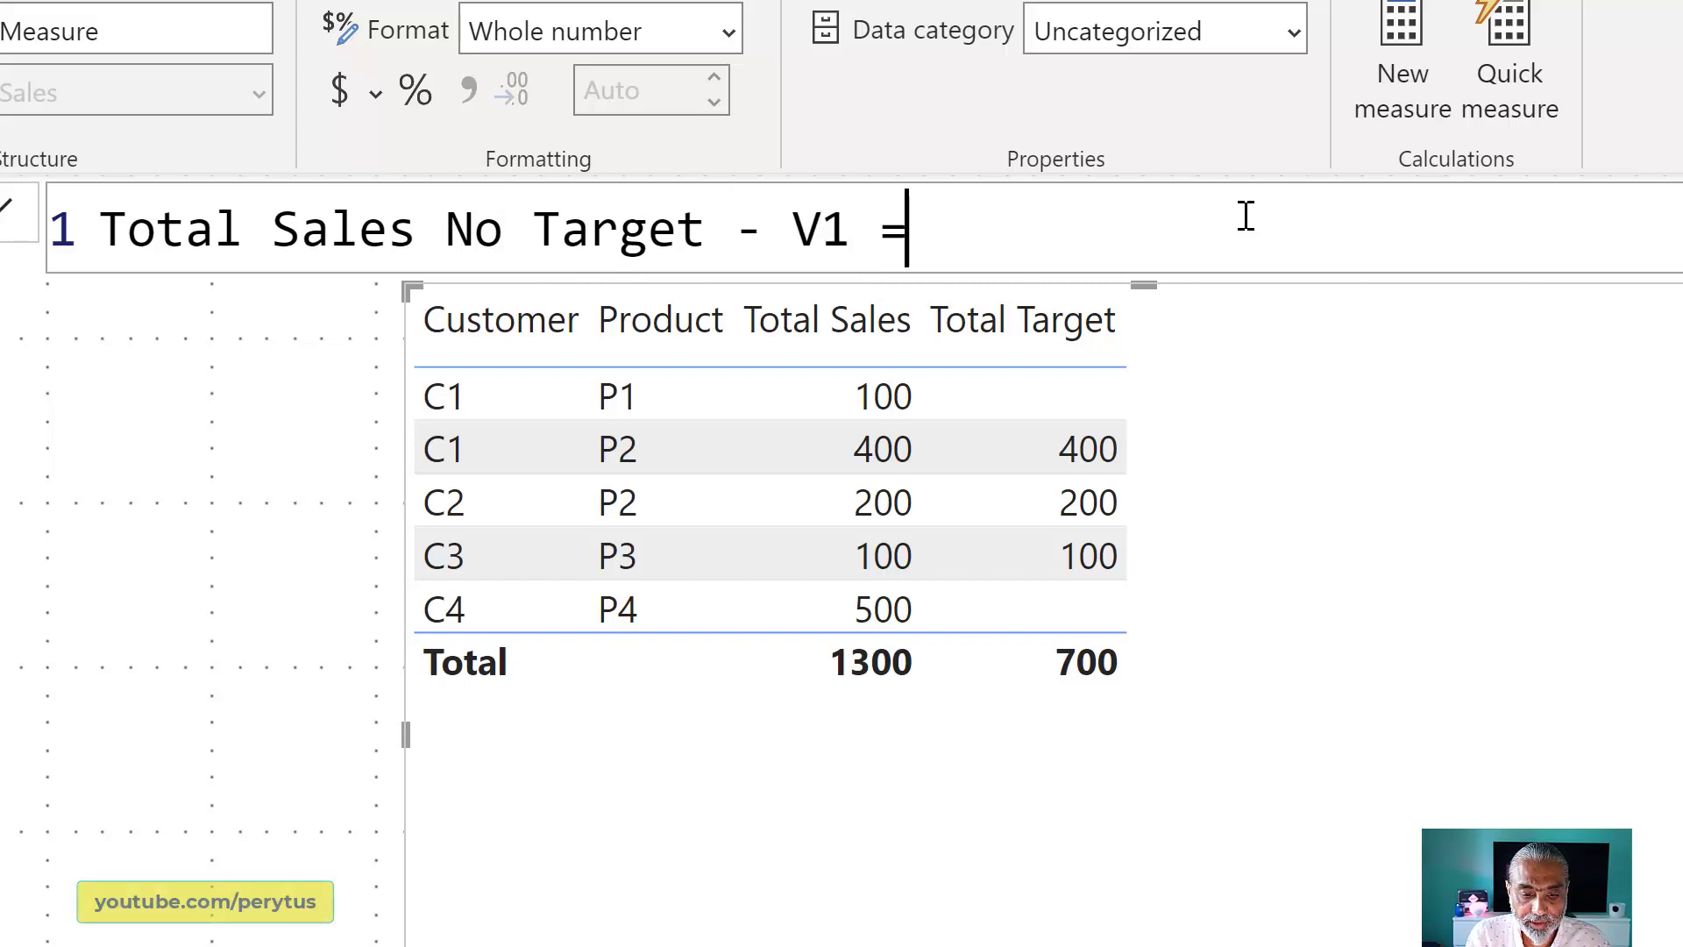
pyautogui.hotkey('shift', 'Return')
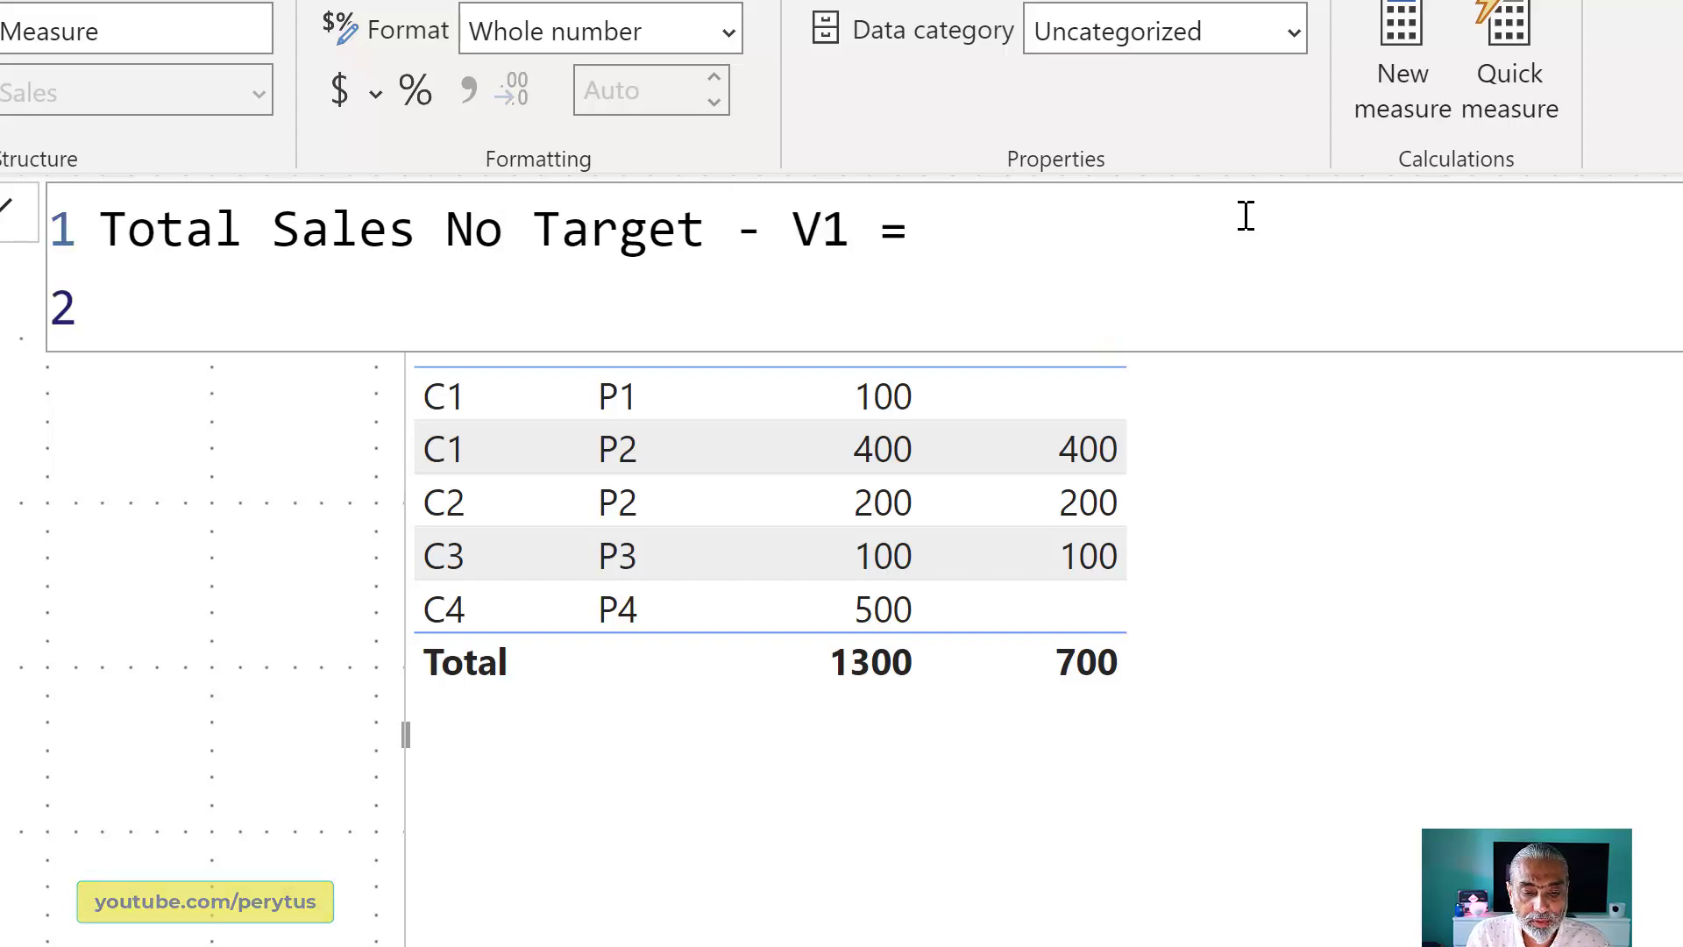
# - Start the formula body as SUMX ( SUMMARIZE ( Sales, with each part on its own line
pyautogui.write('SUM')
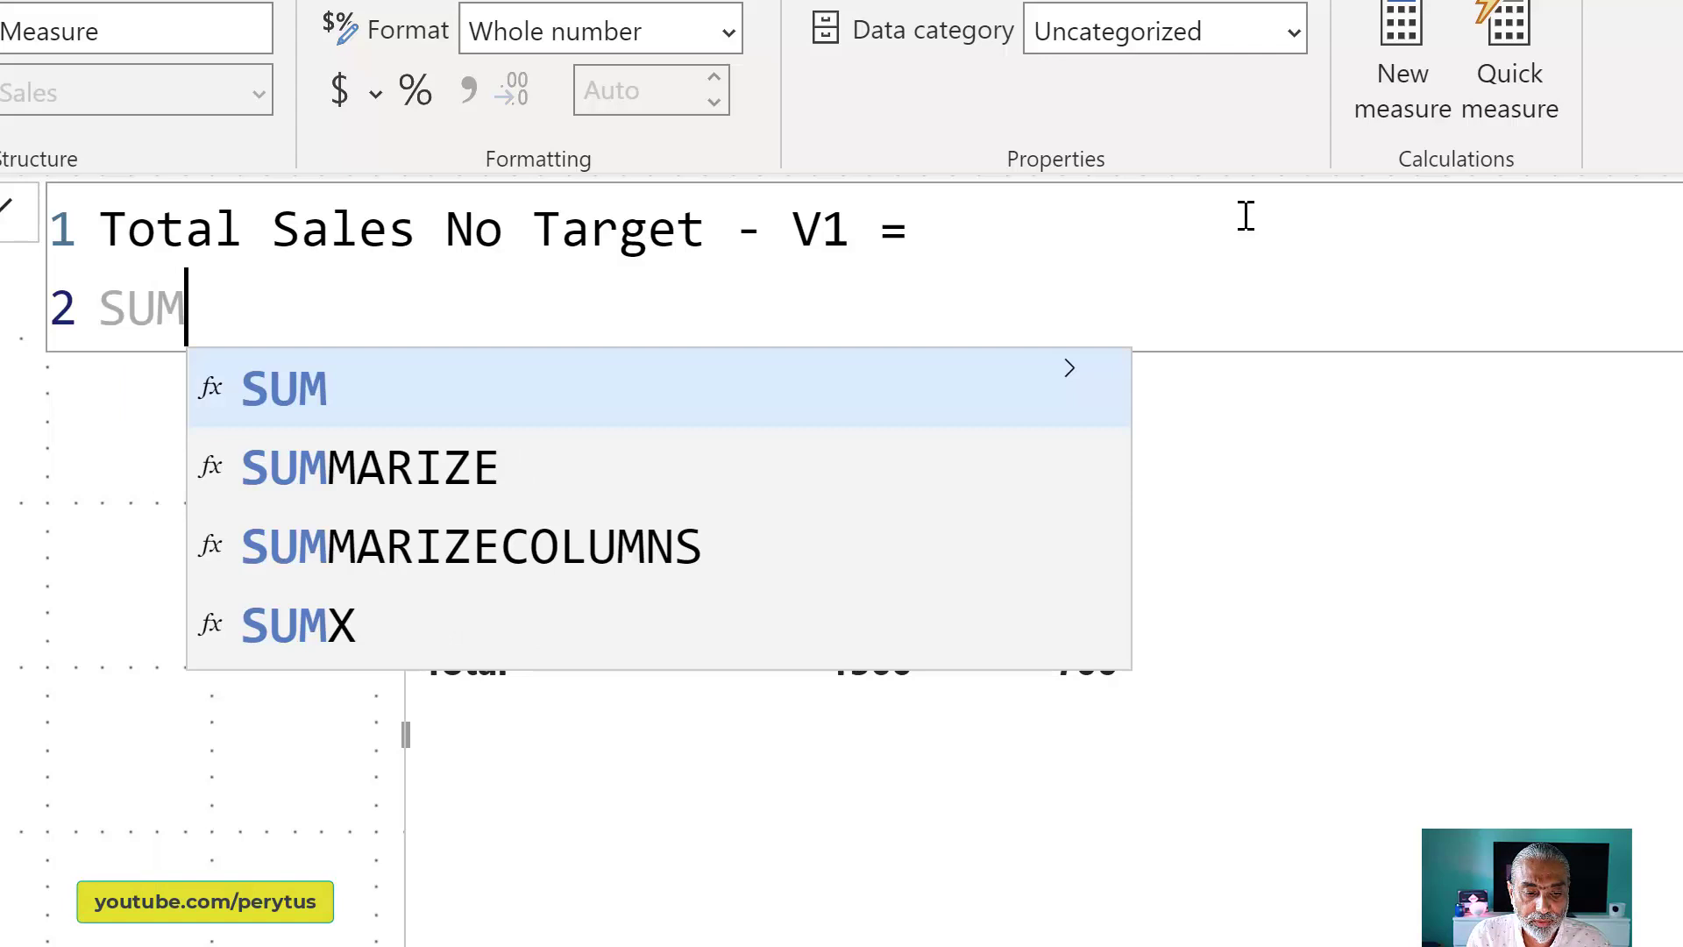
pyautogui.write('X (')
pyautogui.hotkey('shift', 'Return')
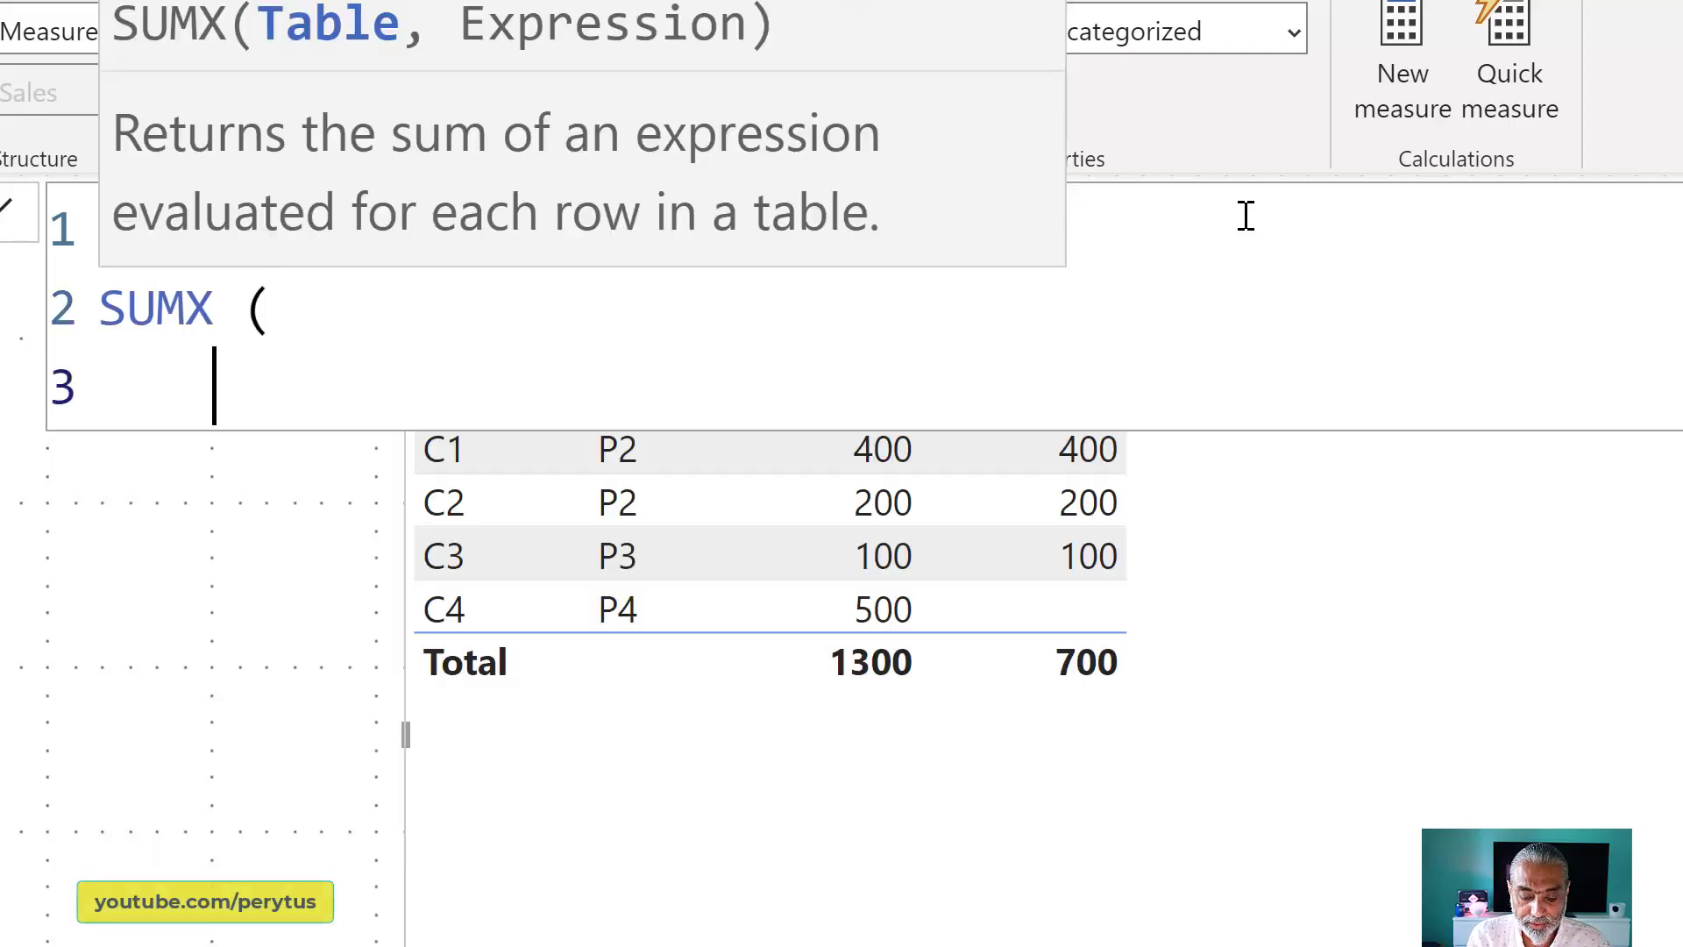
pyautogui.write('SUMMARIZE (')
pyautogui.hotkey('shift', 'Return')
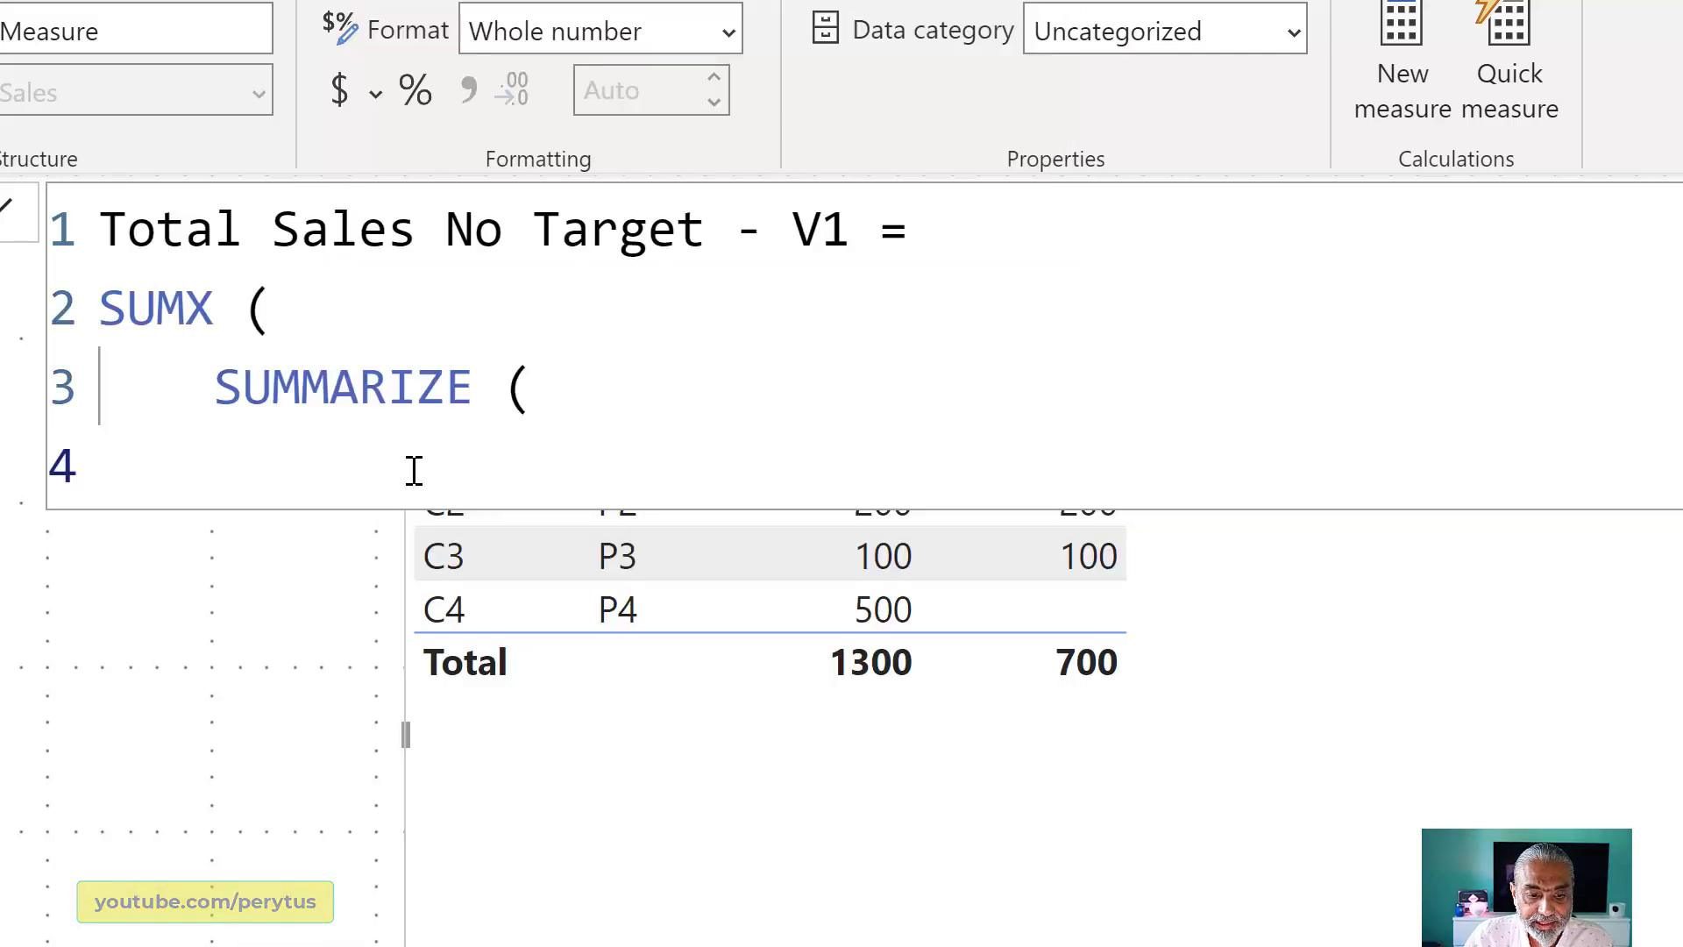
pyautogui.write('SAles')
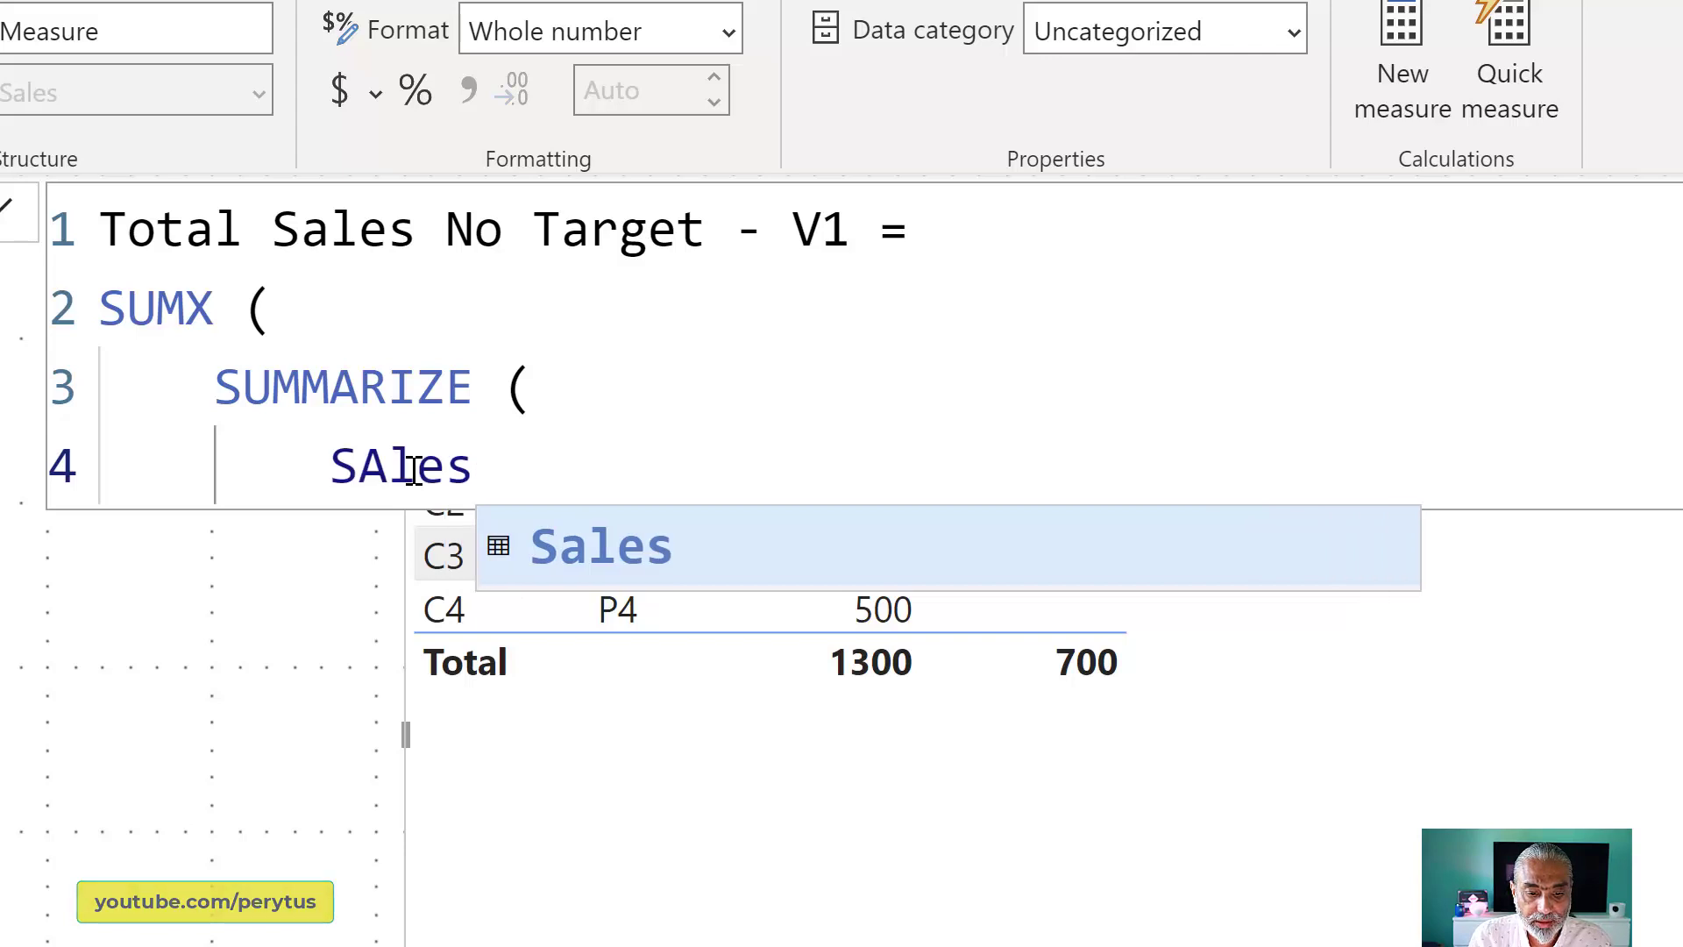
pyautogui.press('Tab')
pyautogui.write(',')
pyautogui.hotkey('shift', 'Return')
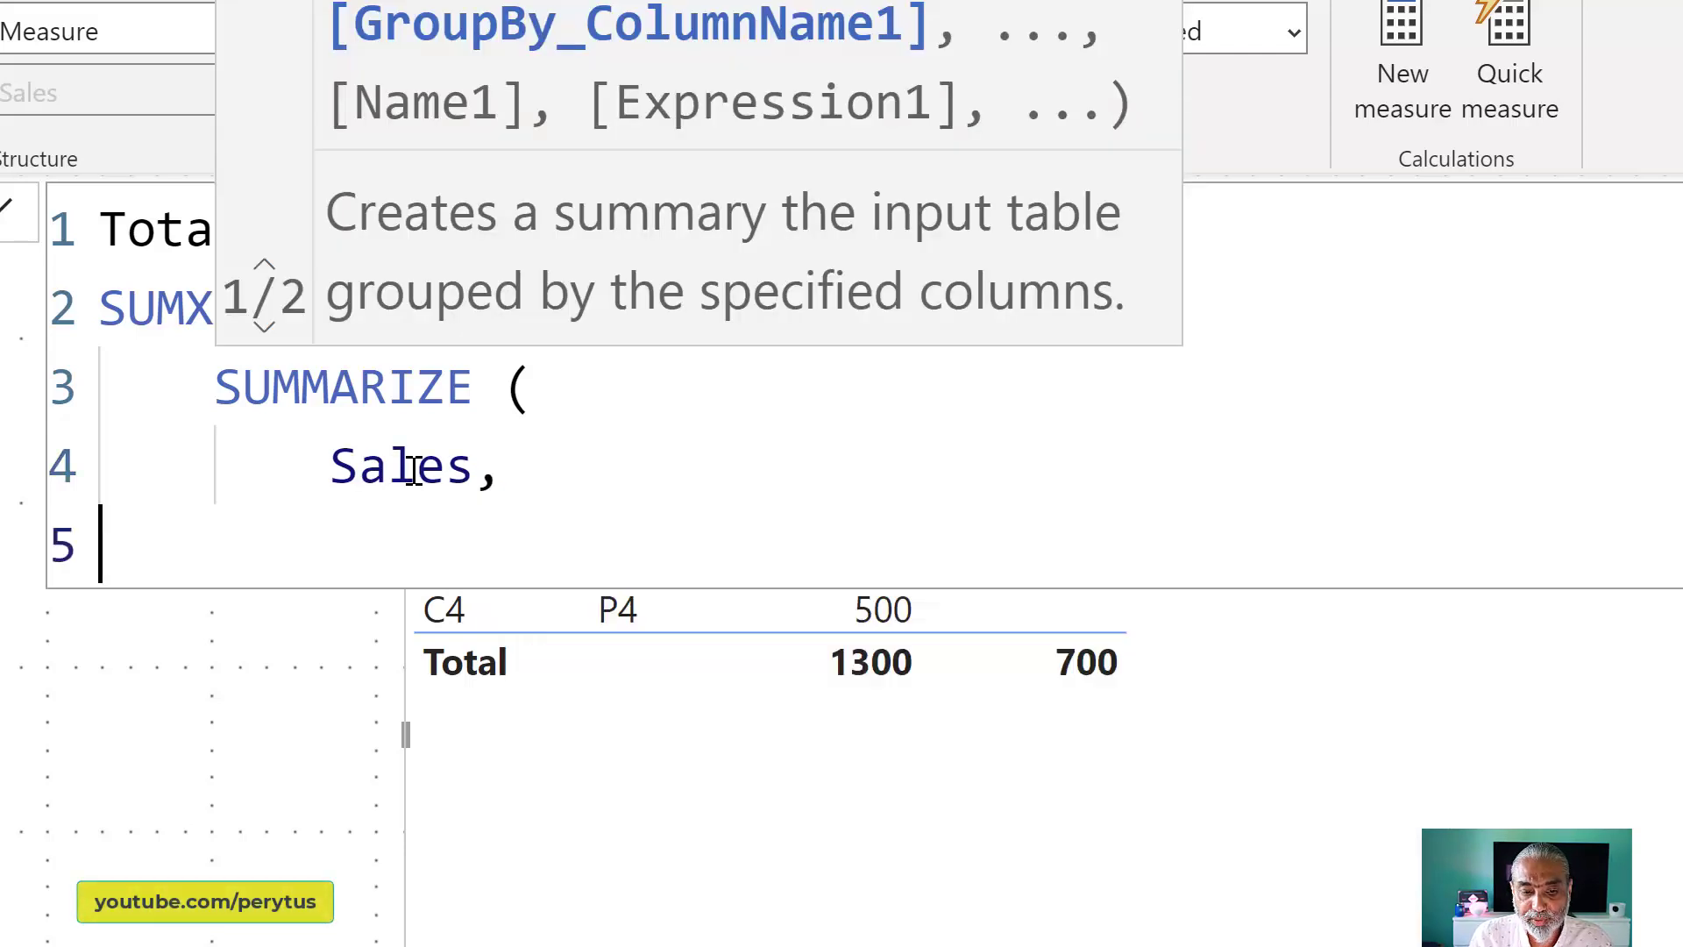
pyautogui.press('Tab')
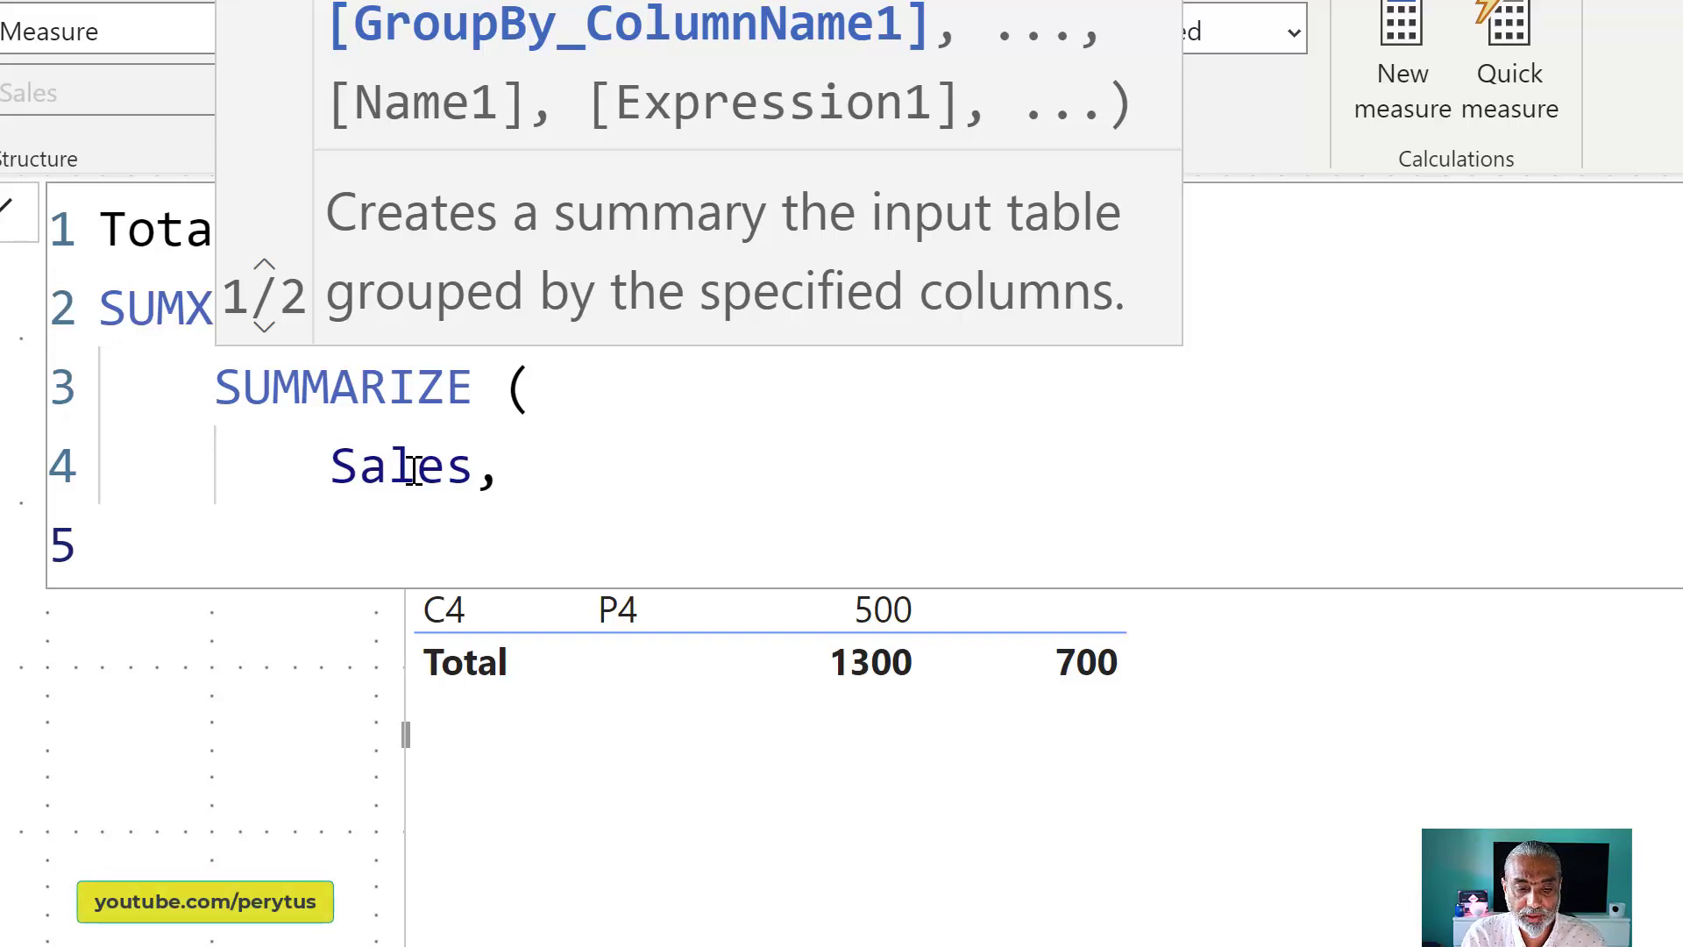
# - Add Customer[Customer] and 'Product'[Product] as the SUMMARIZE grouping columns
pyautogui.write('Customer')
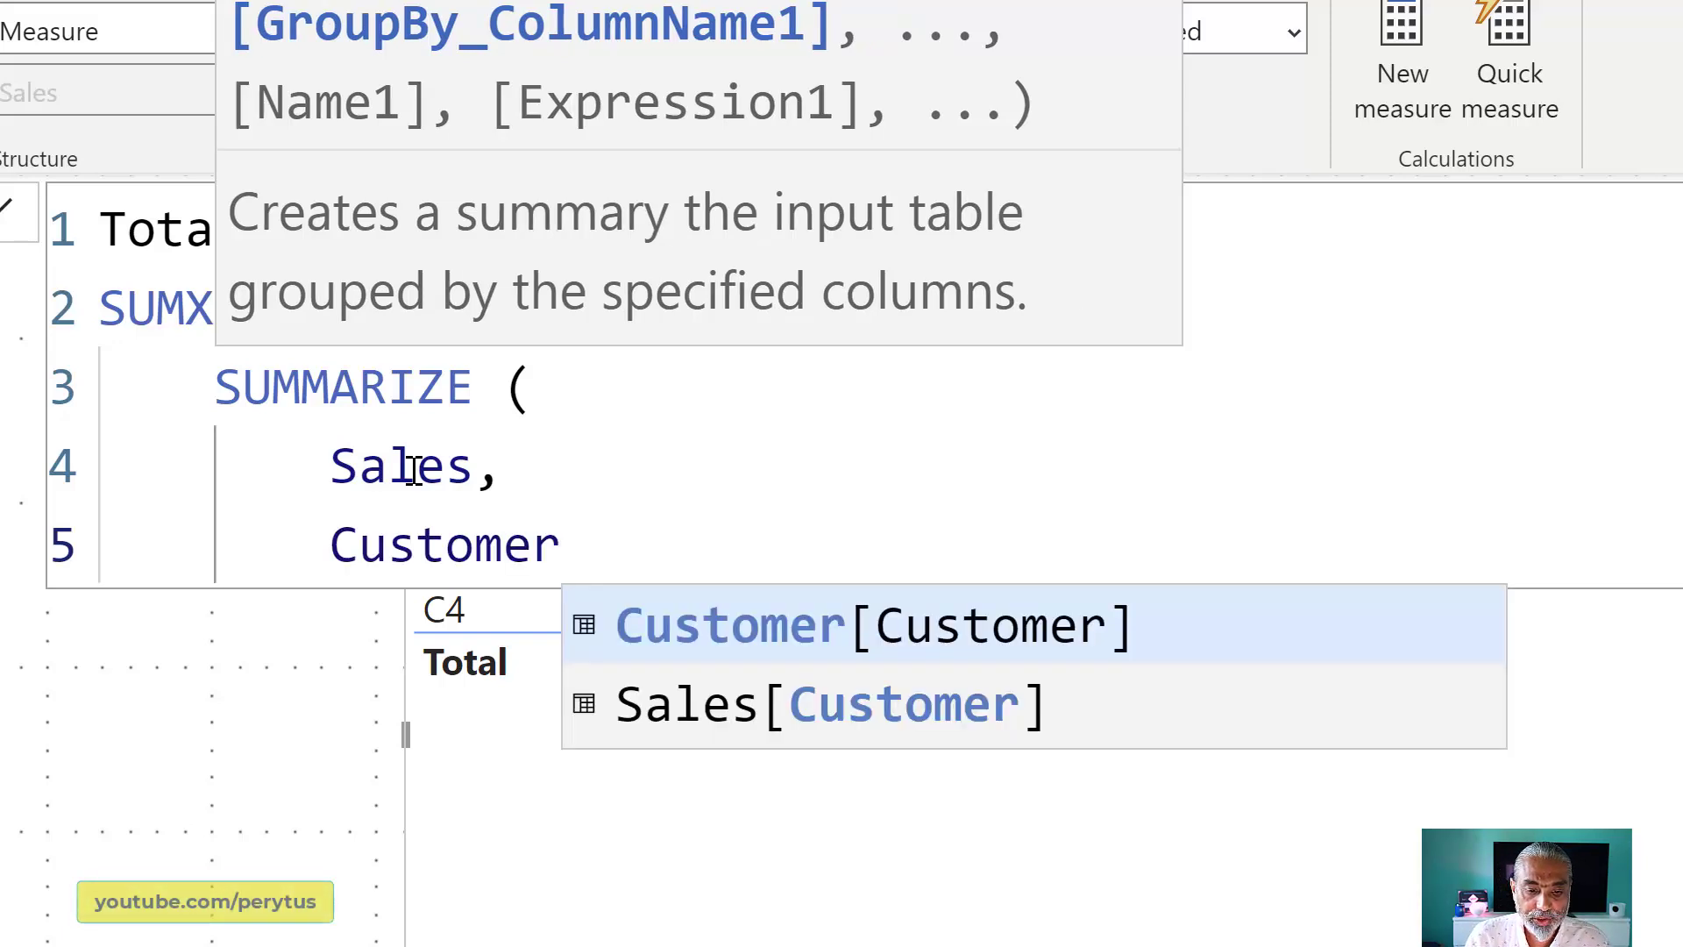
pyautogui.press('Tab')
pyautogui.write(',')
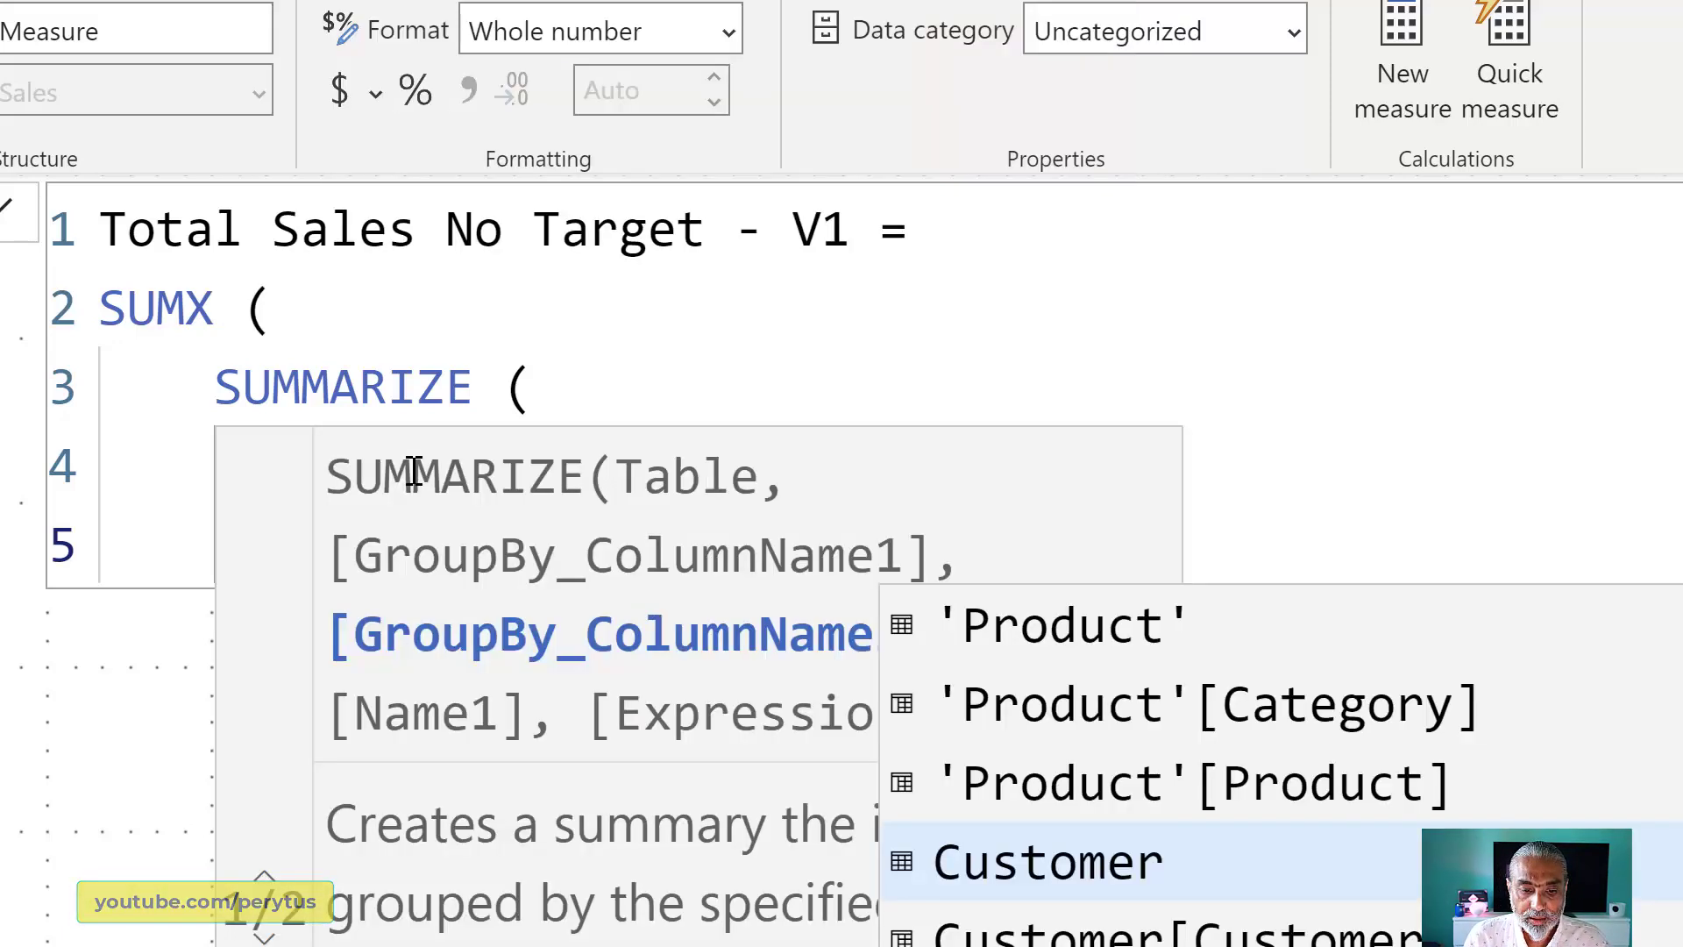
pyautogui.hotkey('shift', 'Return')
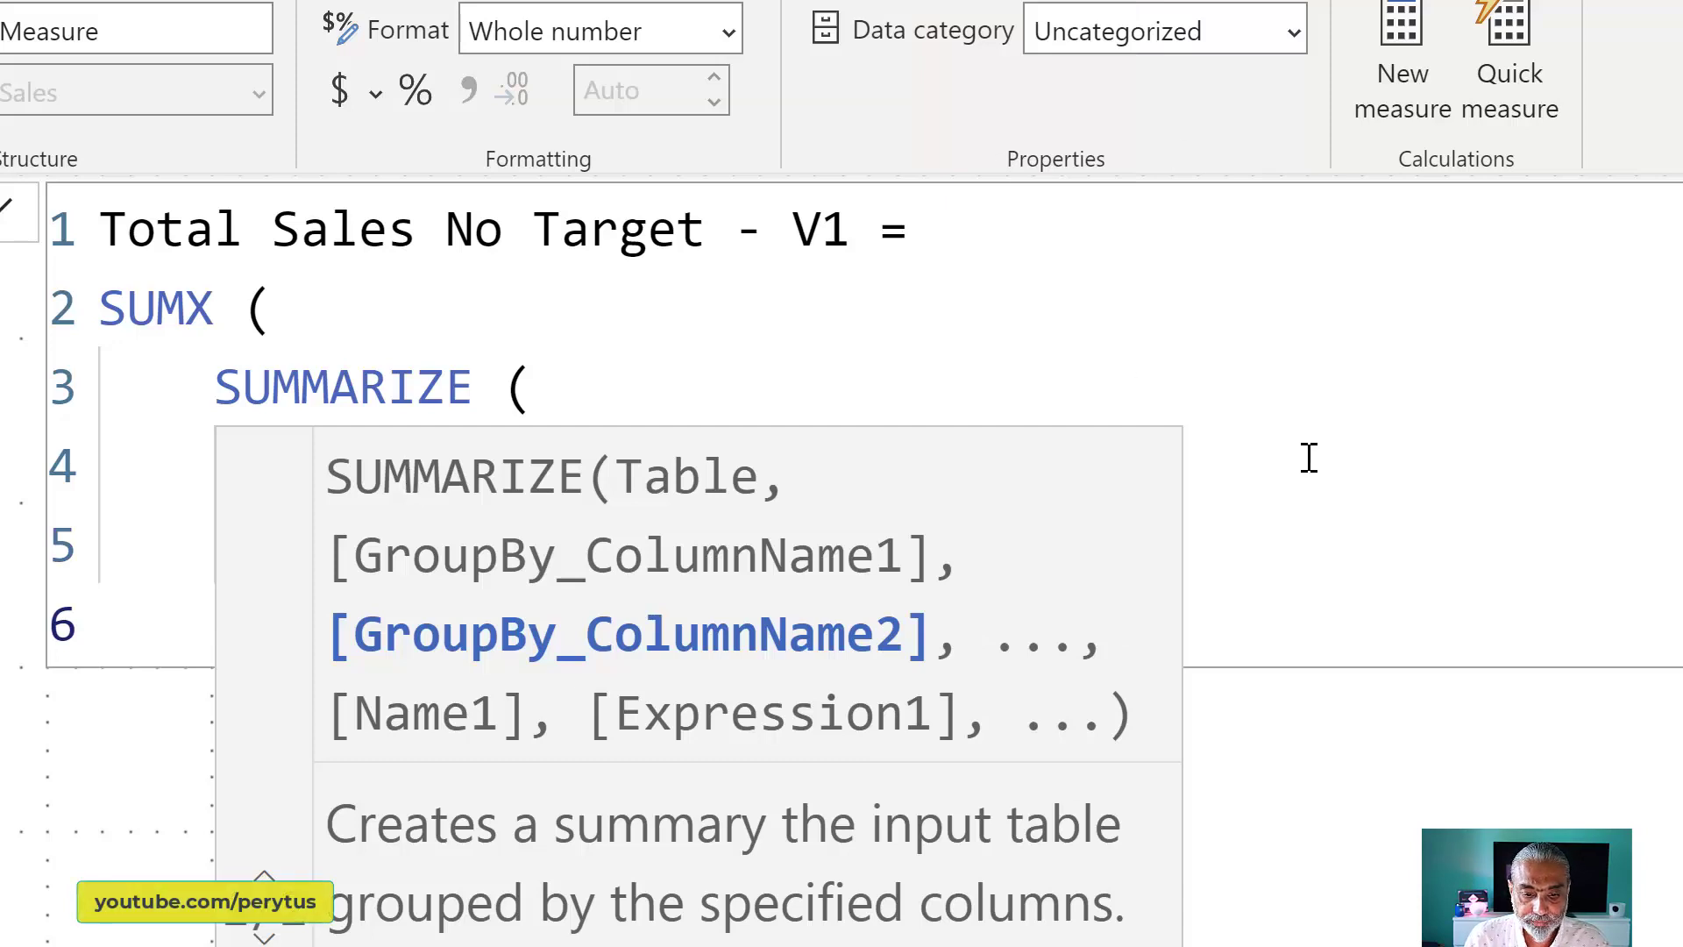
pyautogui.click(1307, 459)
pyautogui.click(502, 605)
pyautogui.press('Tab')
pyautogui.press('Tab')
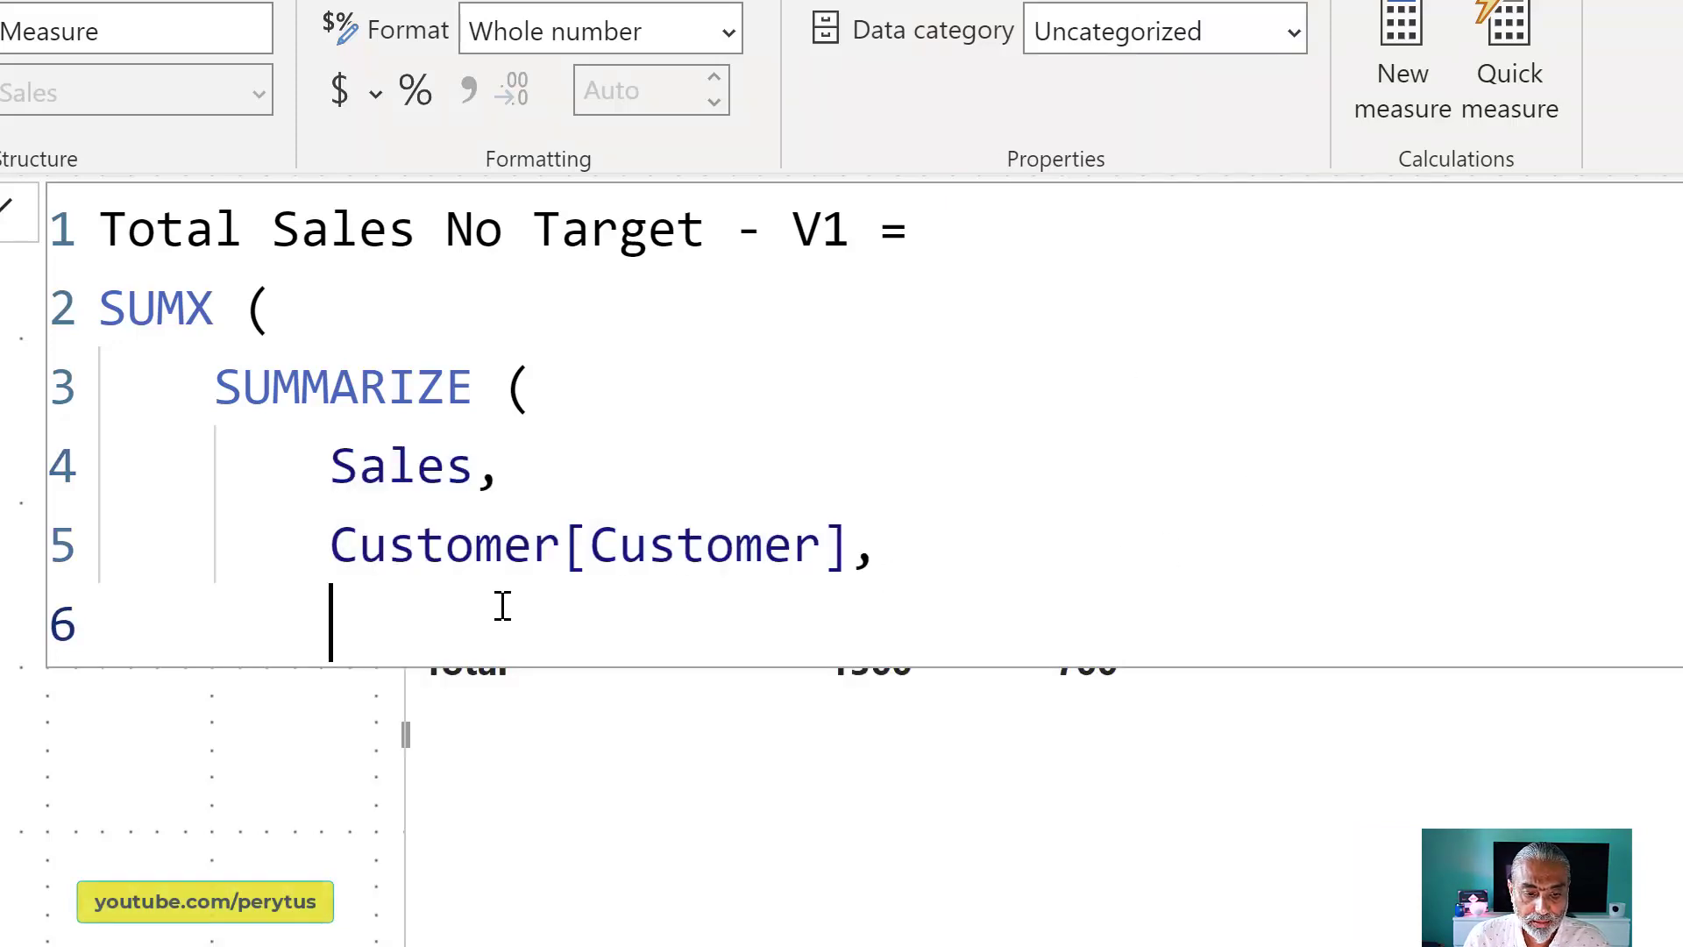
pyautogui.write('Produ')
pyautogui.press('Down')
pyautogui.press('Down')
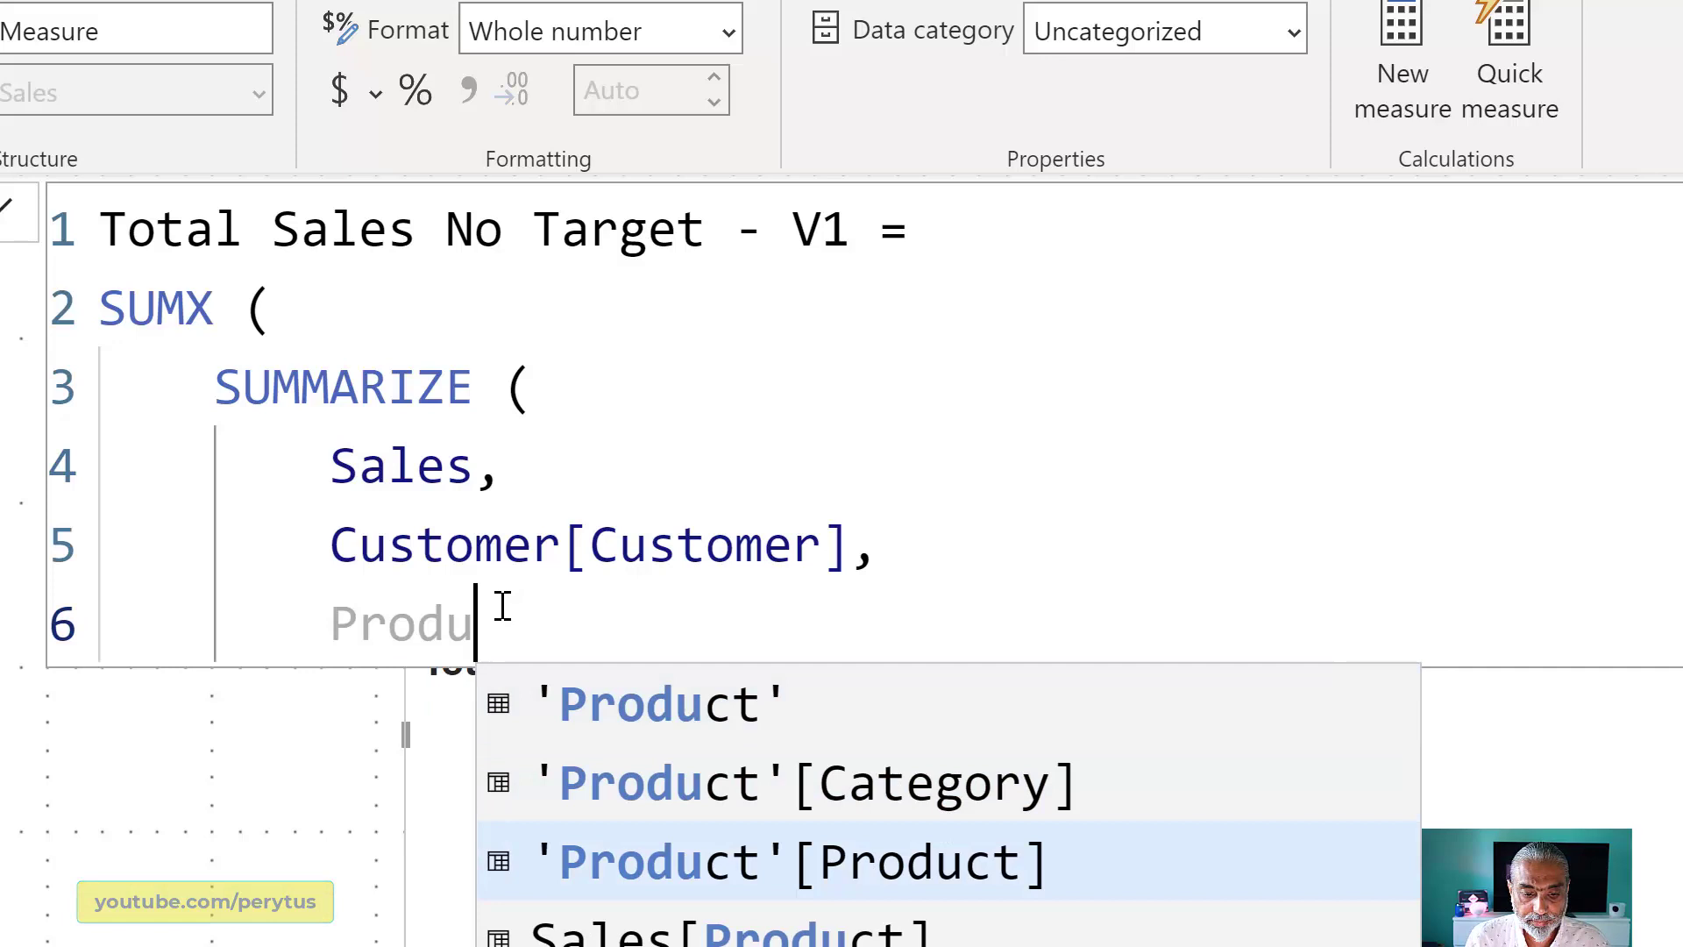
pyautogui.press('Tab')
pyautogui.write(',')
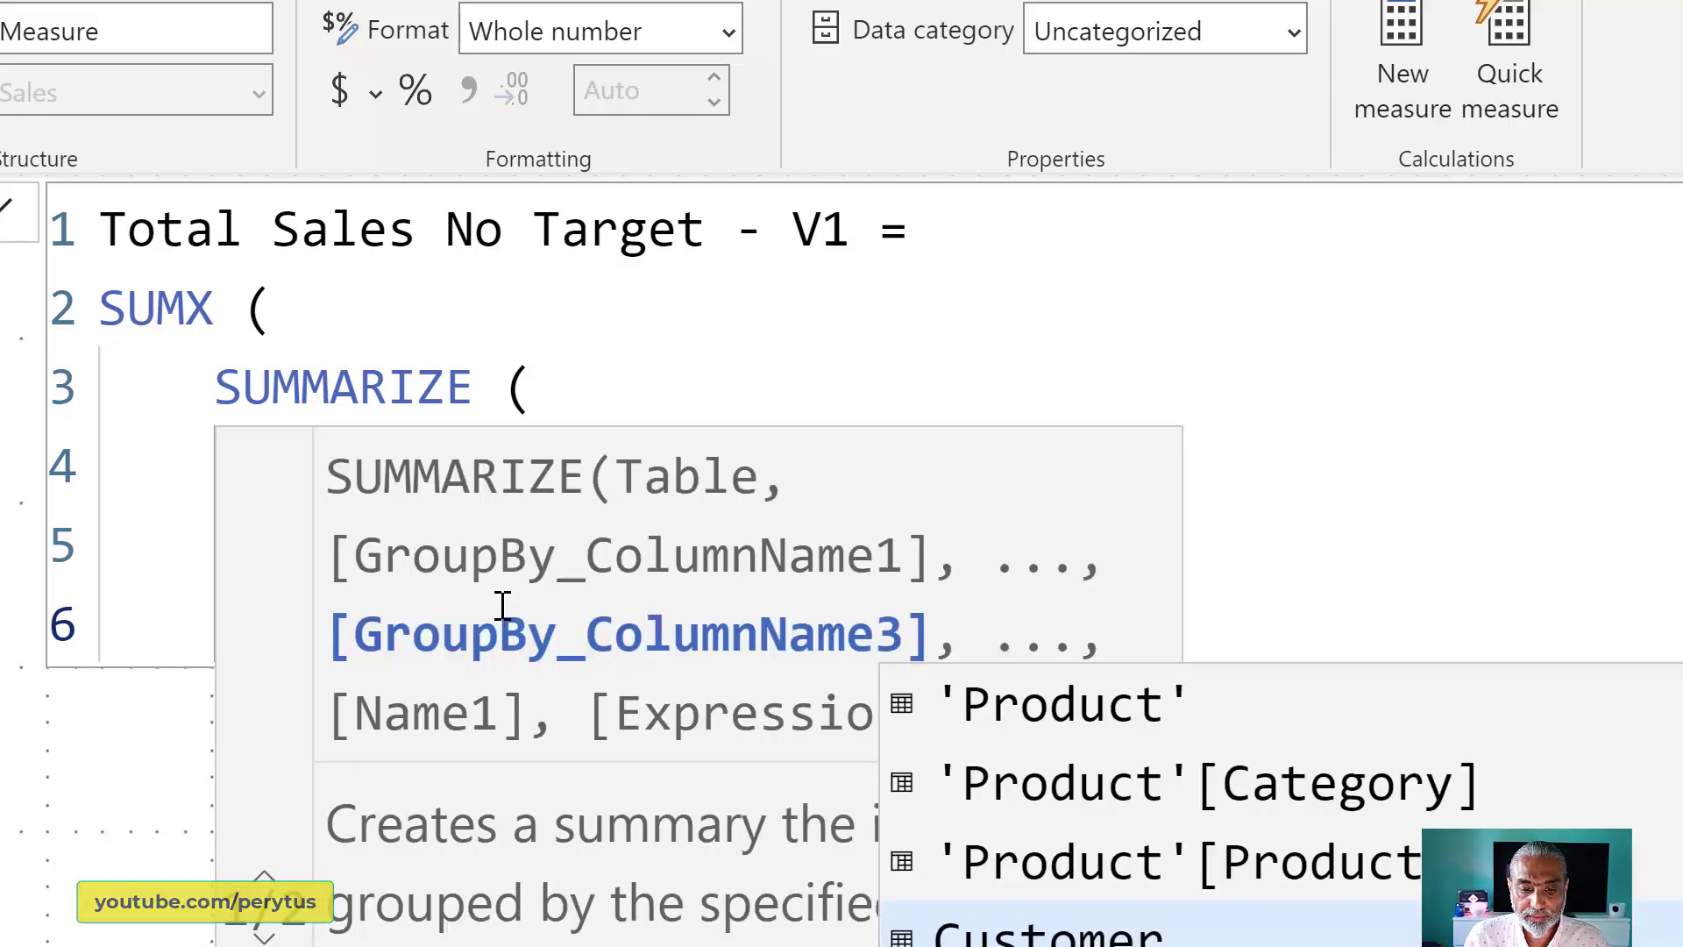
pyautogui.hotkey('shift', 'Return')
pyautogui.click(1177, 662)
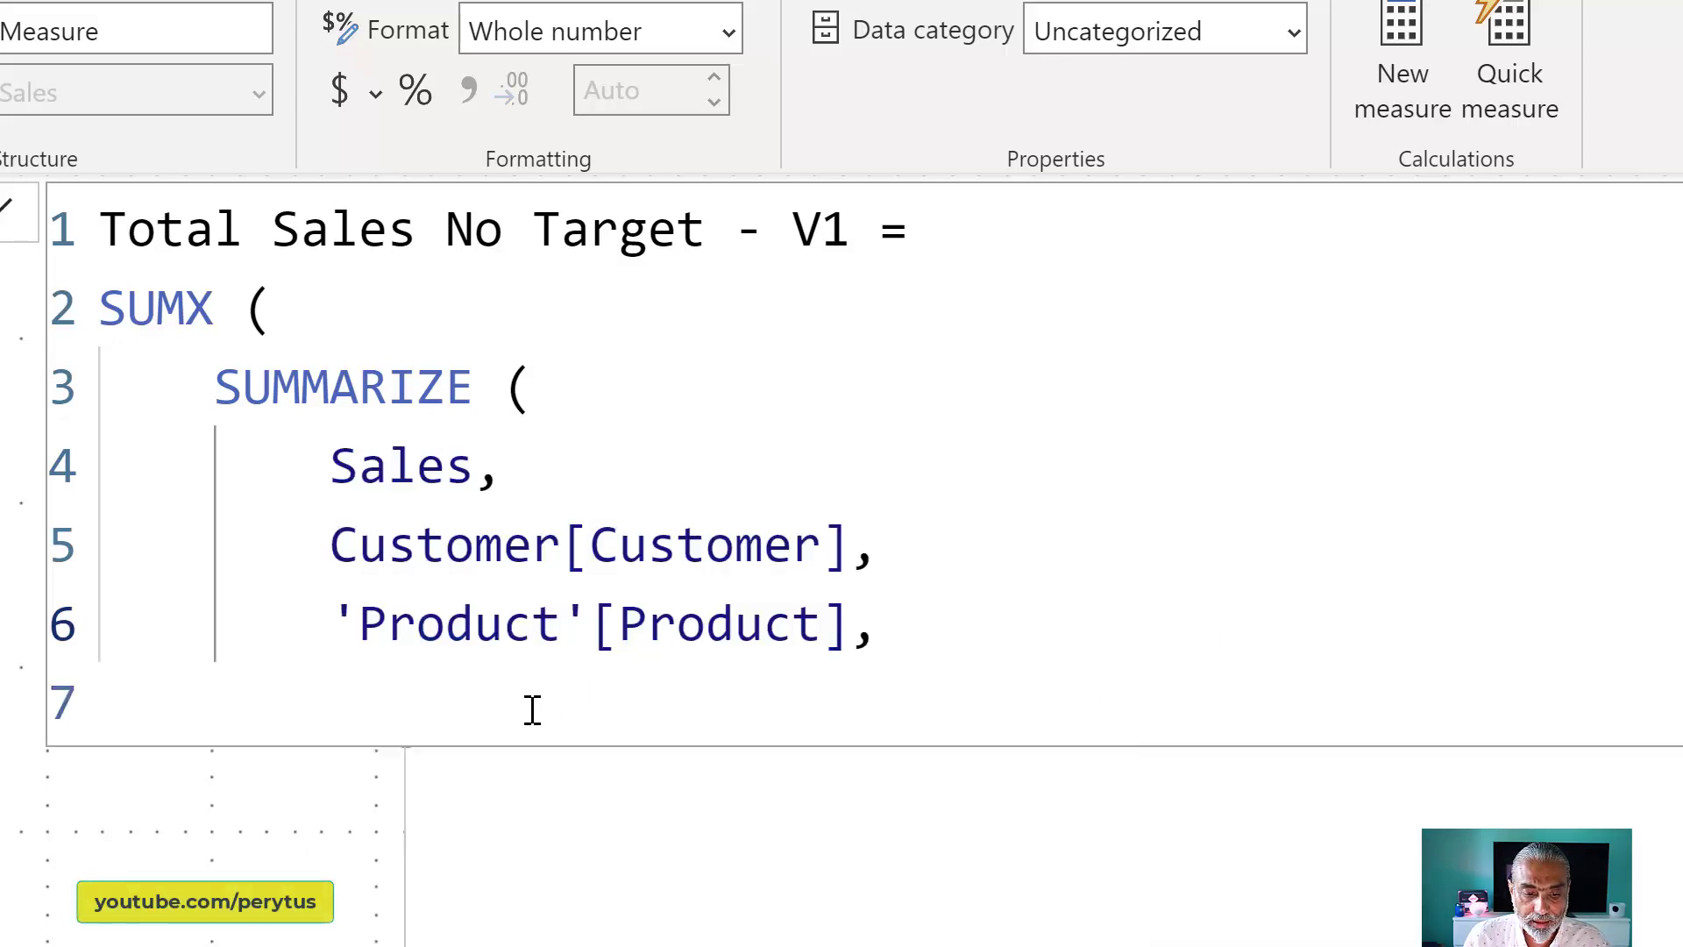
pyautogui.hotkey('shift', 'Return')
pyautogui.press('Tab')
pyautogui.press('Tab')
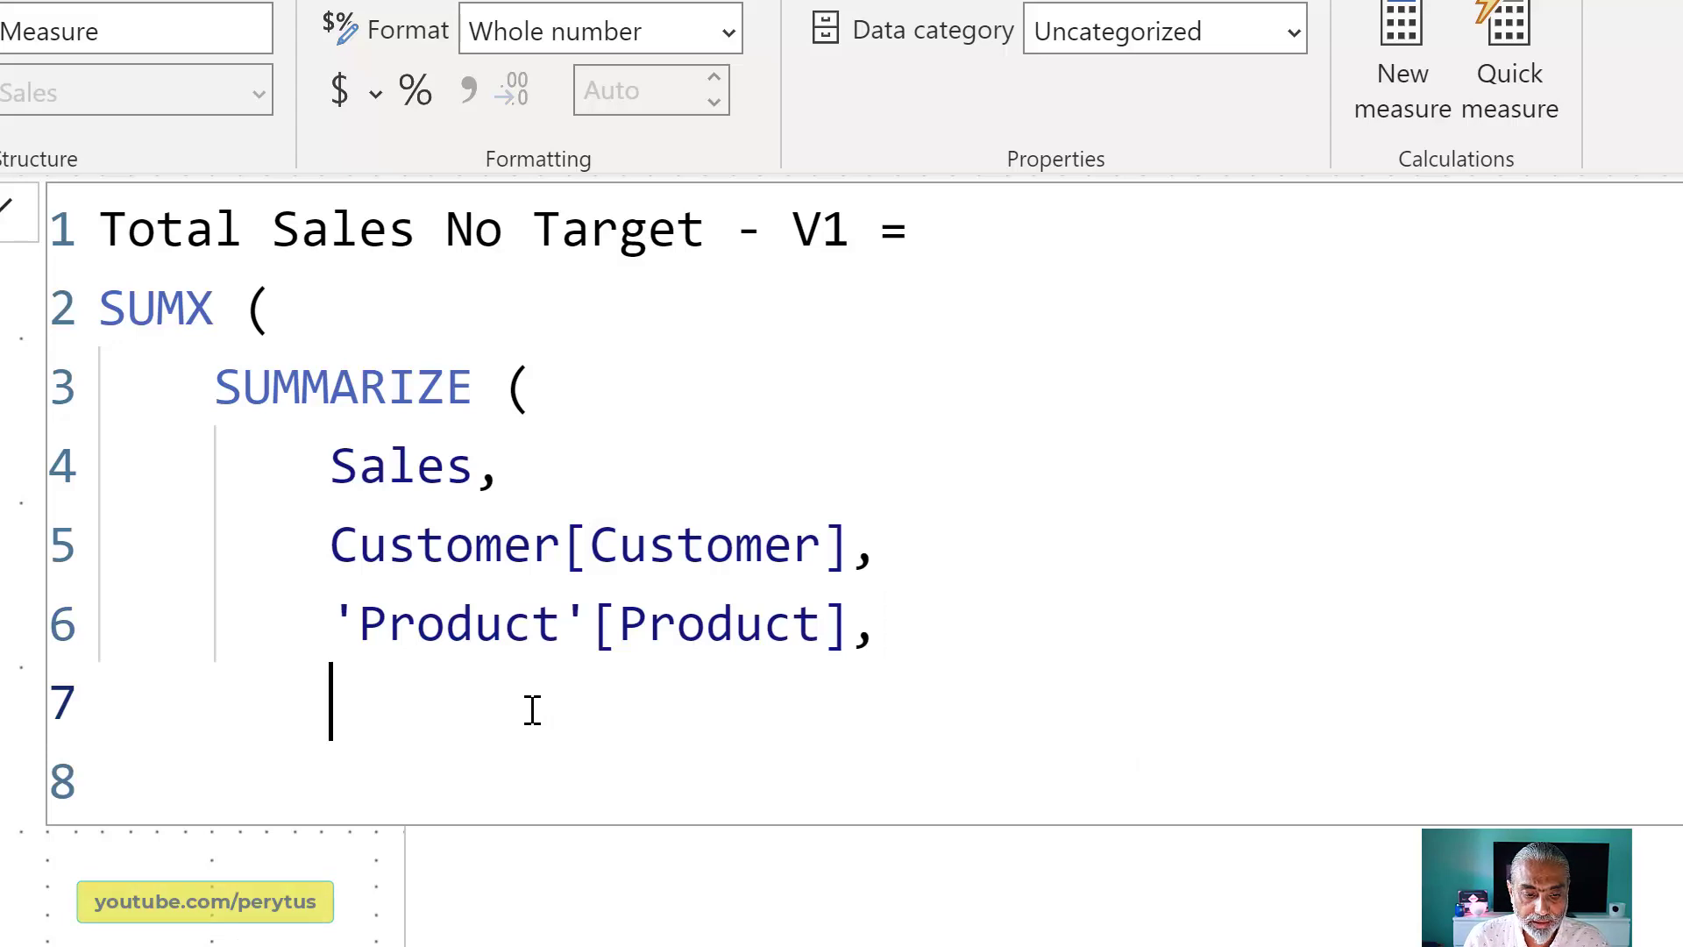
pyautogui.write('"@')
pyautogui.press('BackSpace')
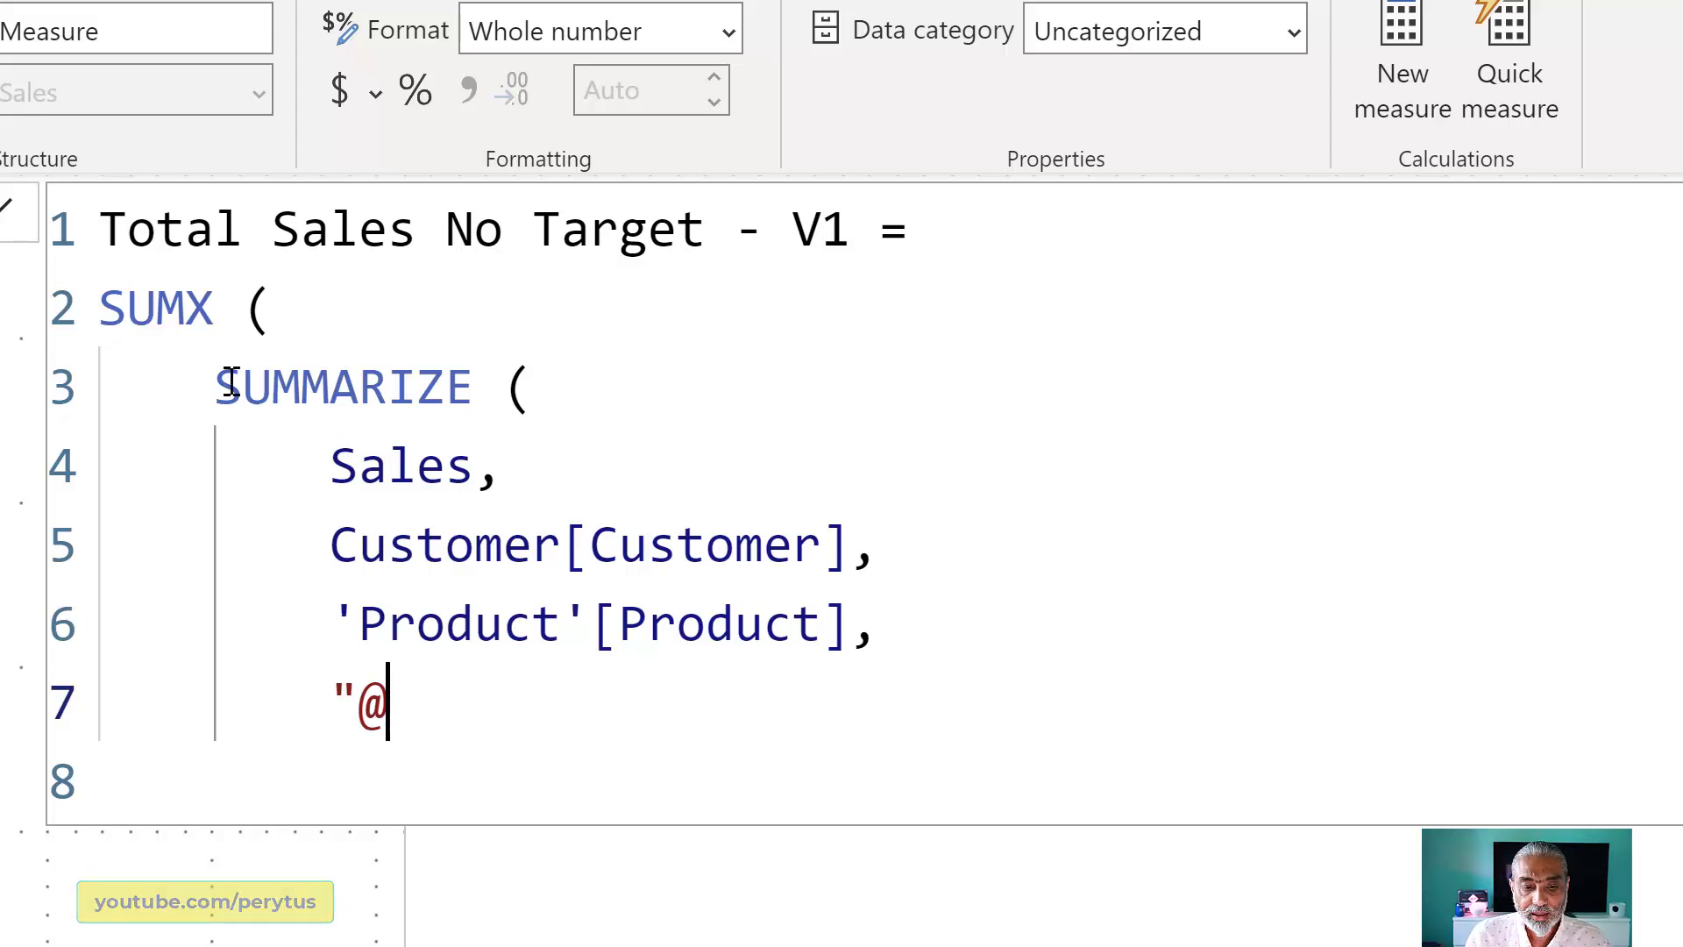
pyautogui.moveTo(223, 385); pyautogui.dragTo(388, 465)
pyautogui.moveTo(522, 552); pyautogui.dragTo(601, 691)
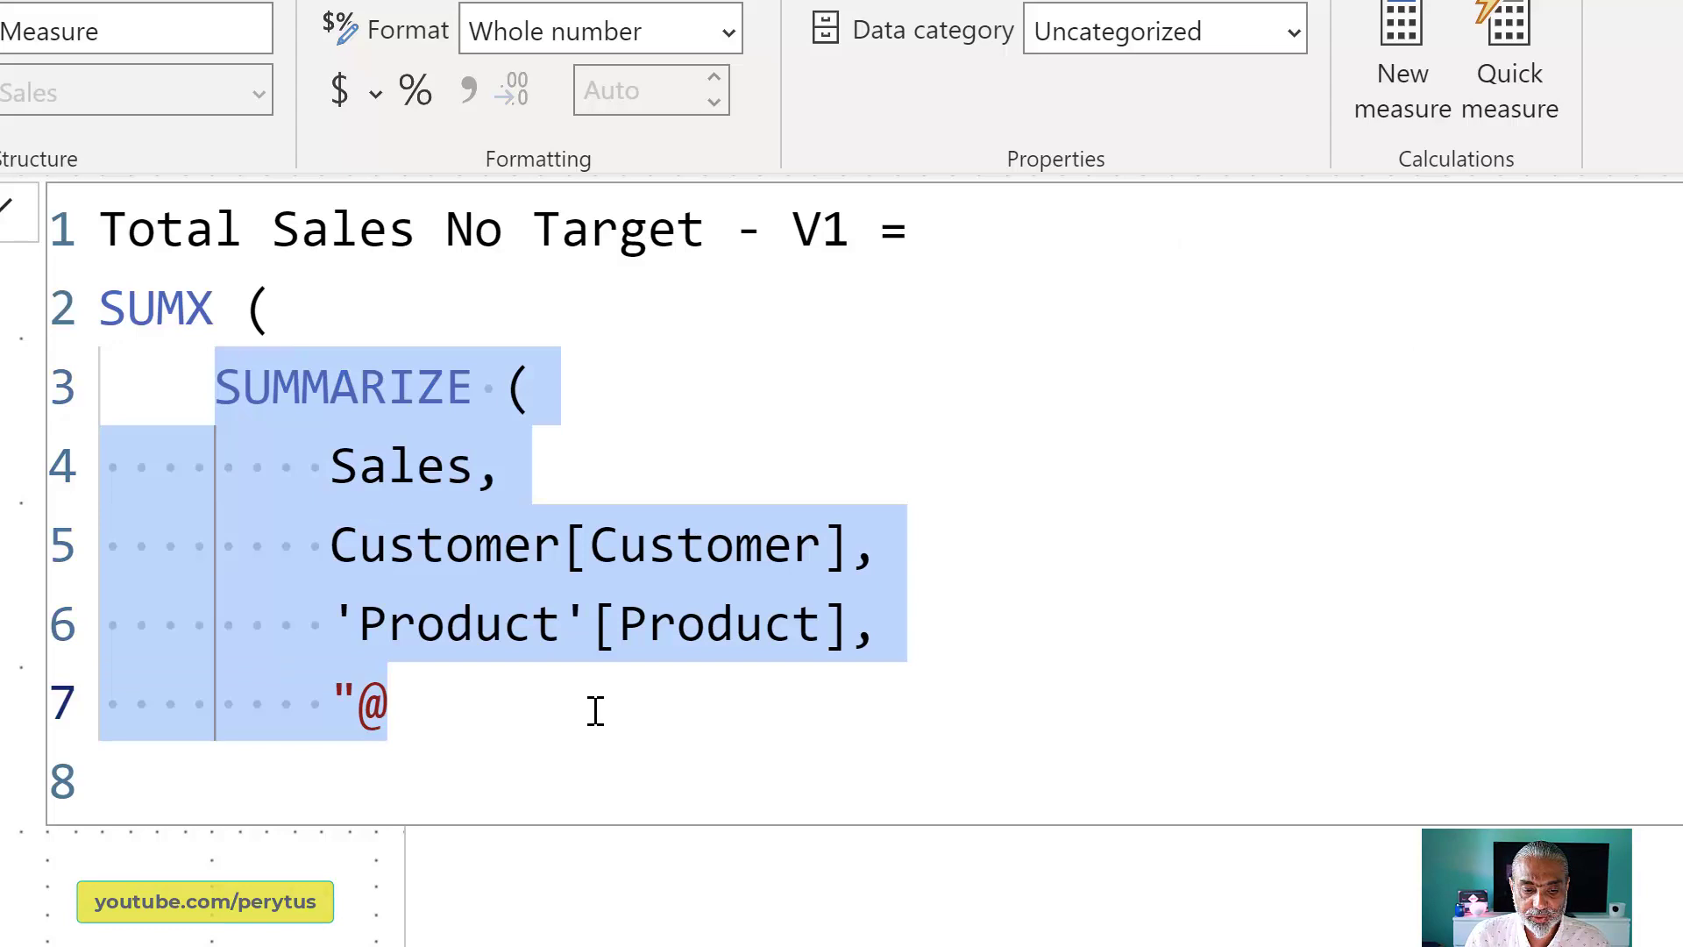
pyautogui.click(596, 710)
pyautogui.write('Sales"')
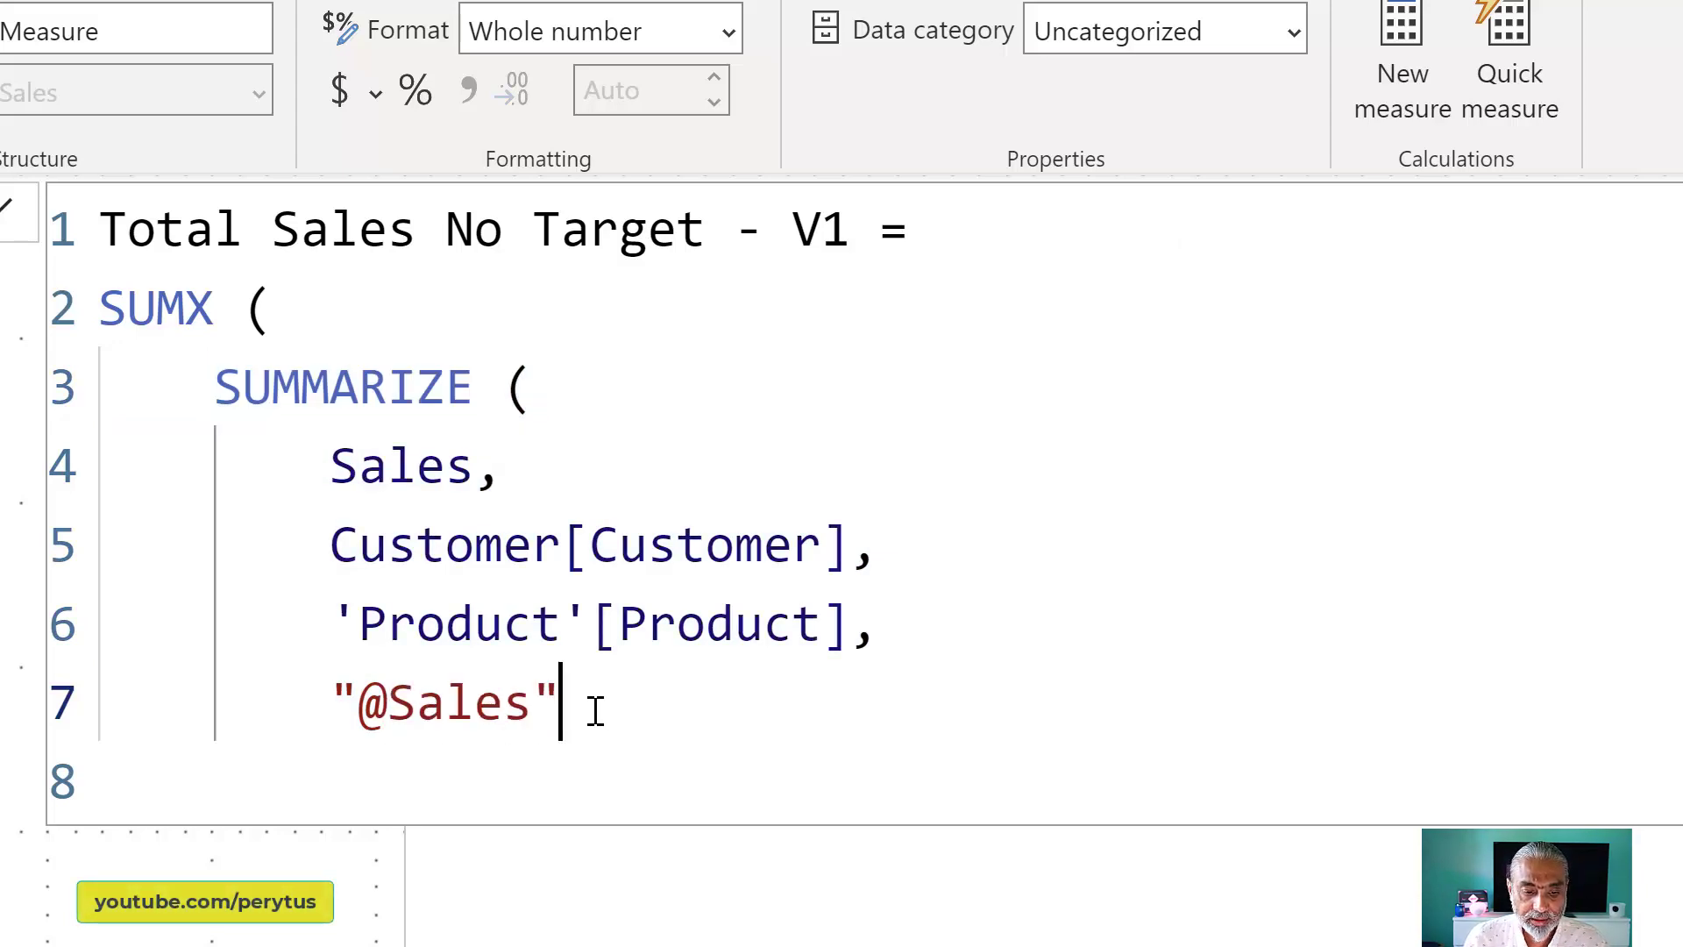
pyautogui.press('BackSpace')
pyautogui.press('BackSpace')
pyautogui.press('BackSpace')
pyautogui.press('BackSpace')
pyautogui.press('BackSpace')
pyautogui.press('BackSpace')
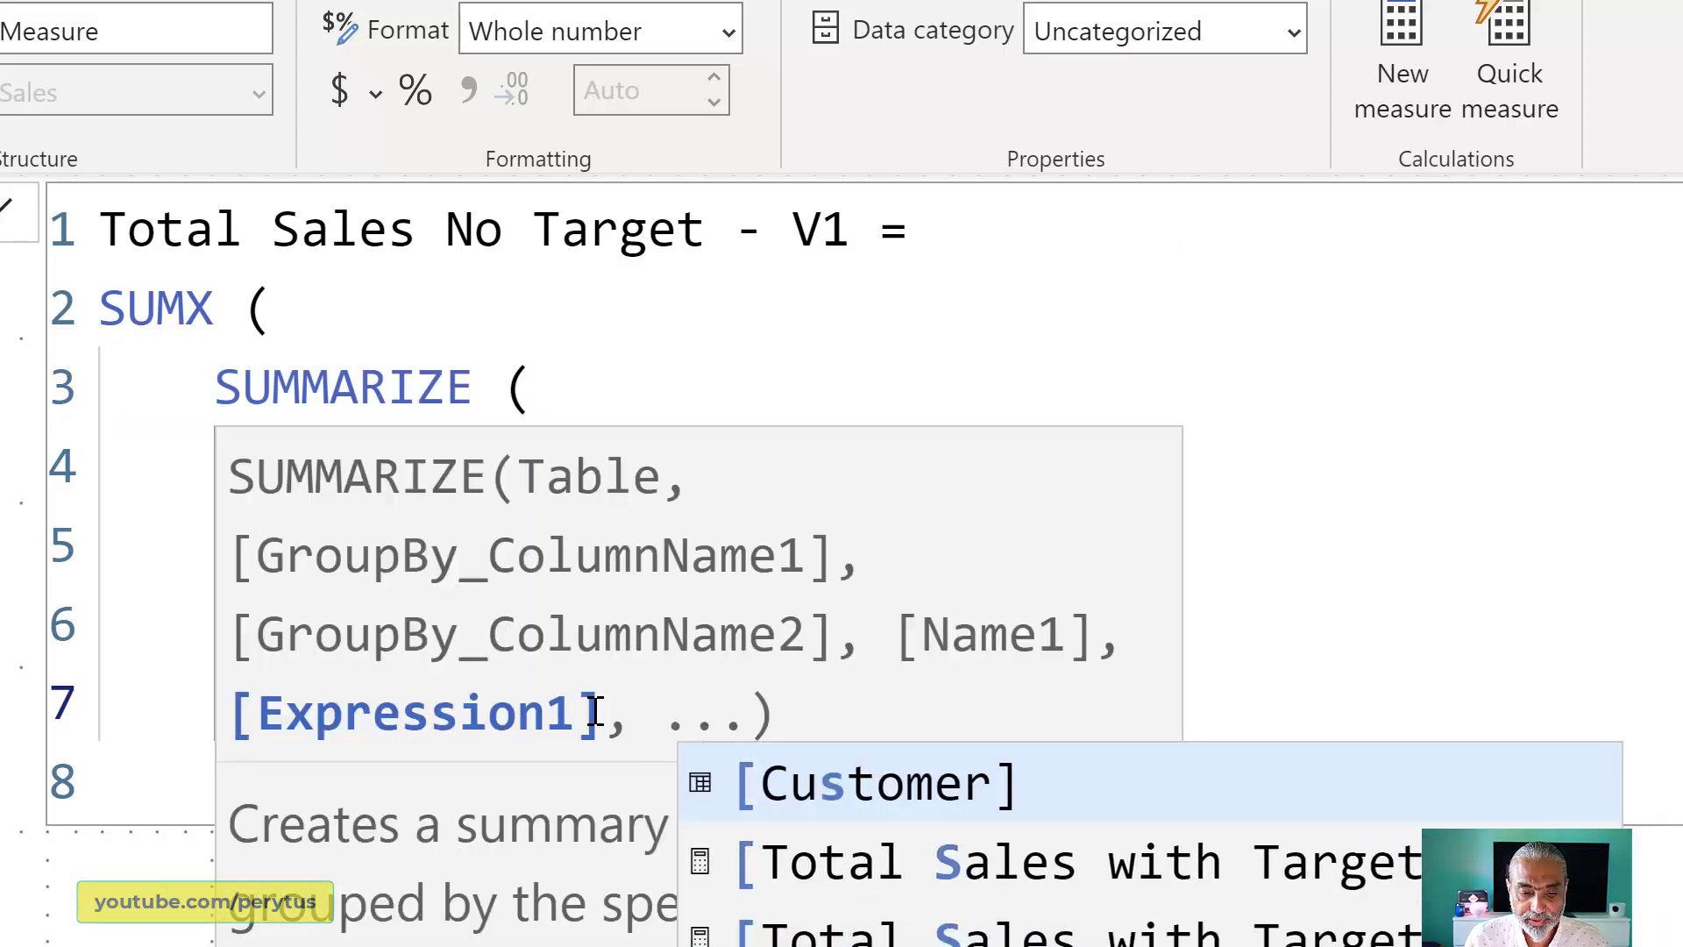
pyautogui.scroll(-3, 1548, 353)
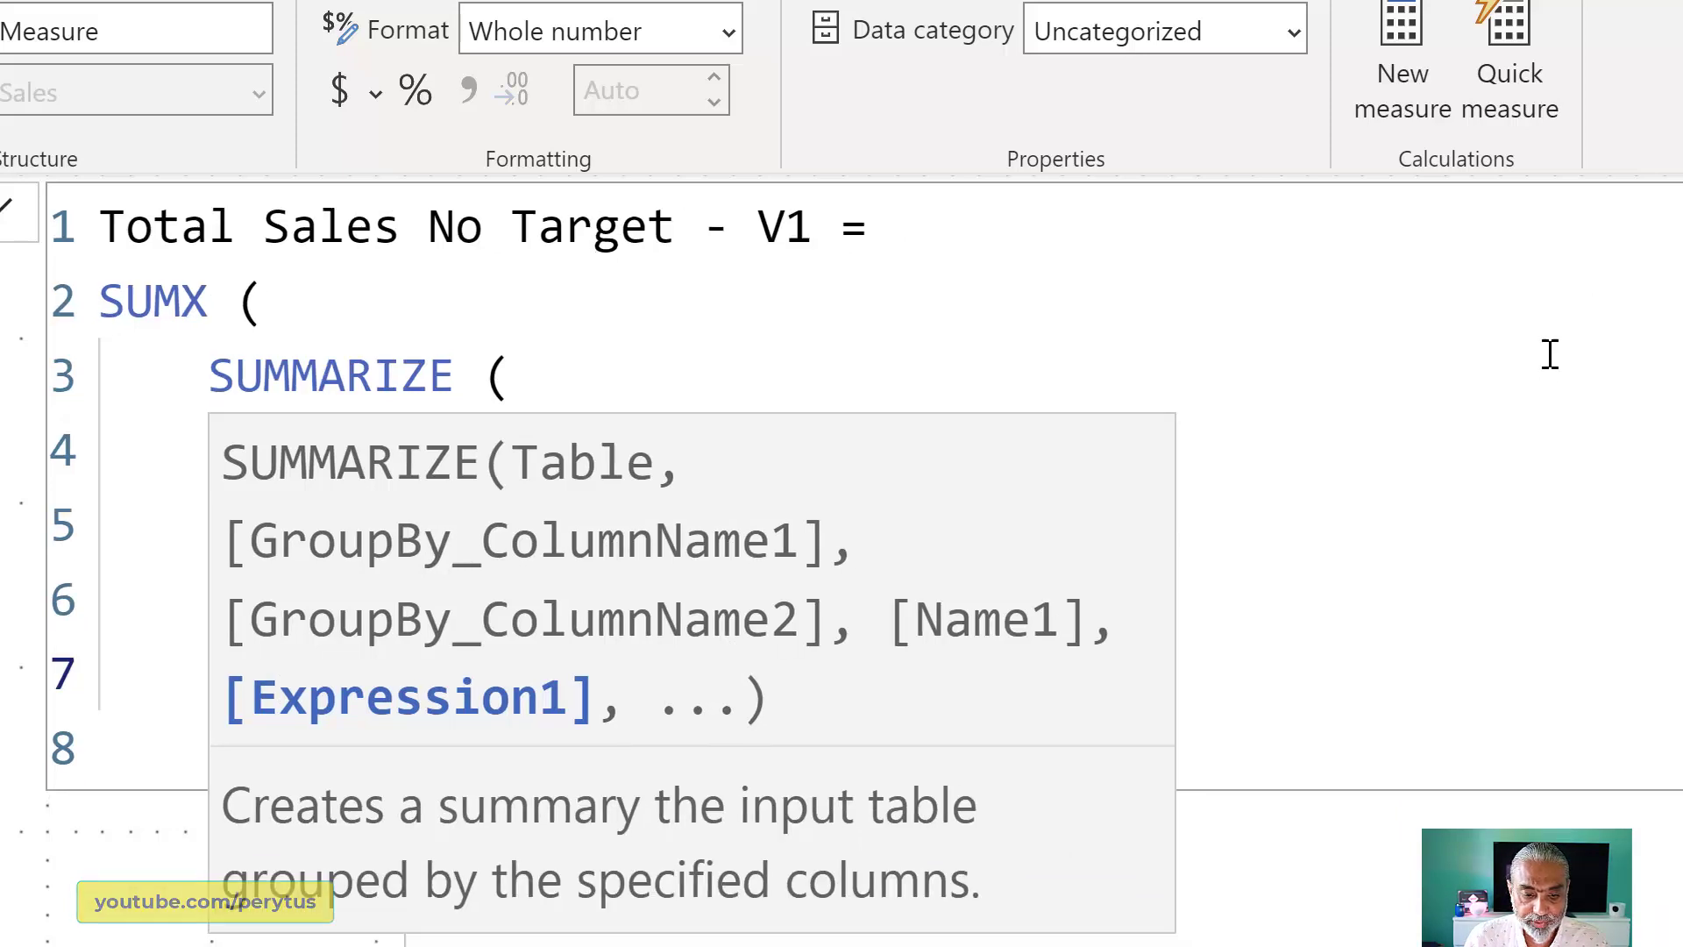
pyautogui.click(1378, 555)
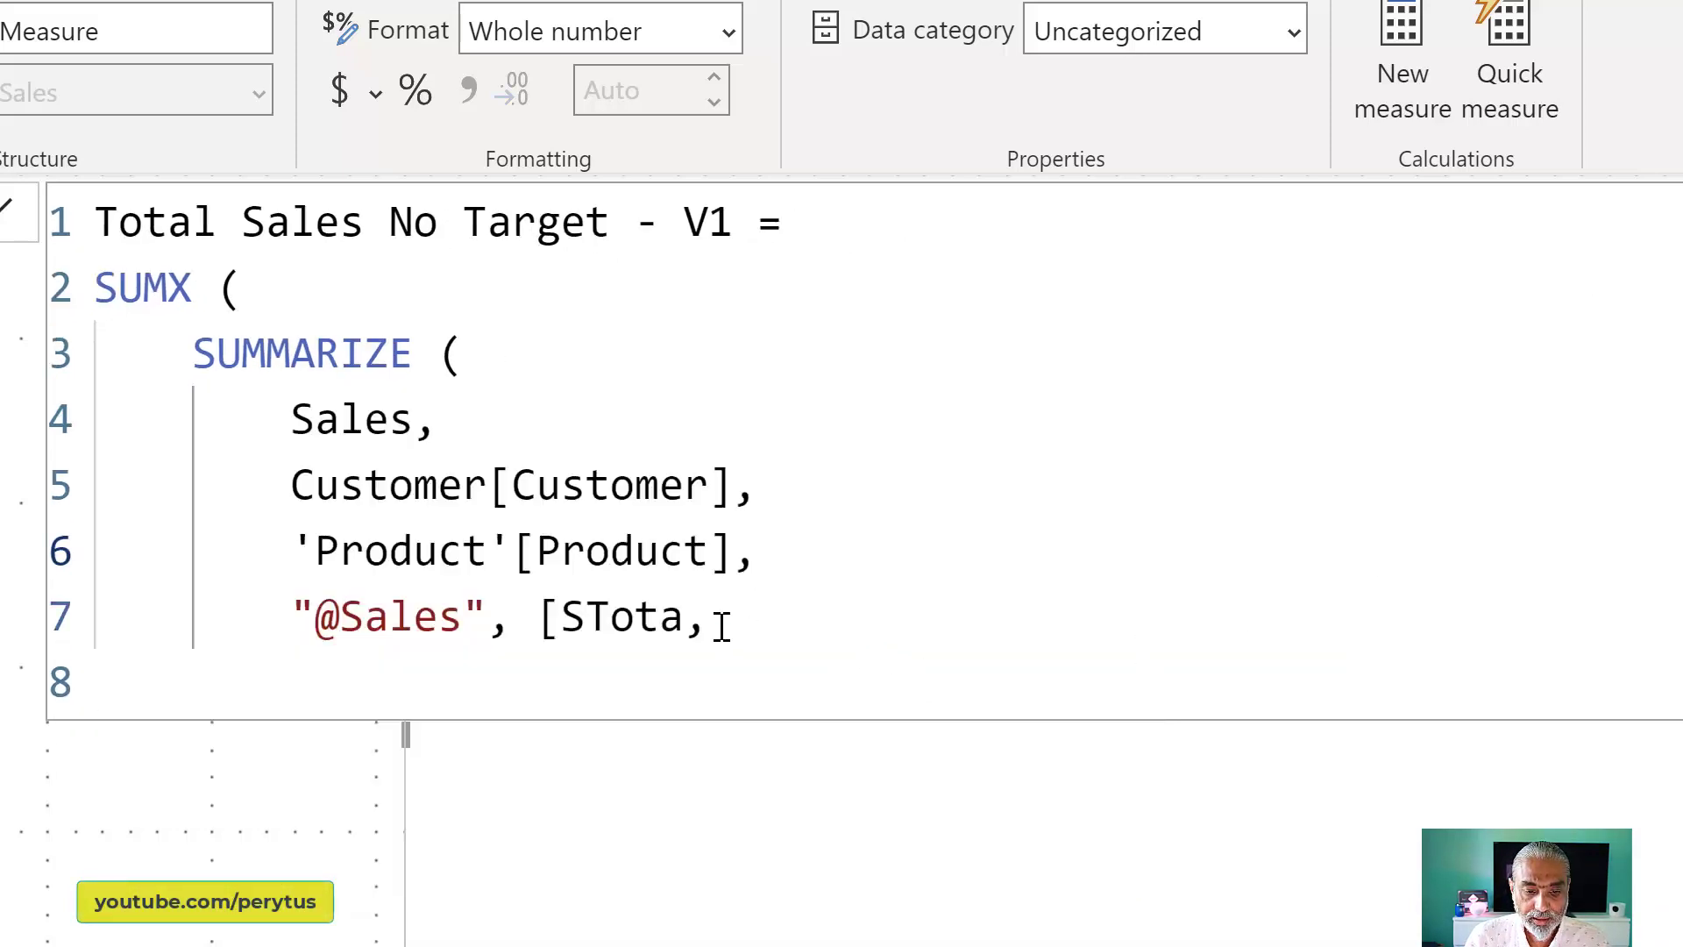
pyautogui.click(721, 626)
pyautogui.press('BackSpace')
pyautogui.press('BackSpace')
pyautogui.press('BackSpace')
pyautogui.press('BackSpace')
pyautogui.press('BackSpace')
pyautogui.press('BackSpace')
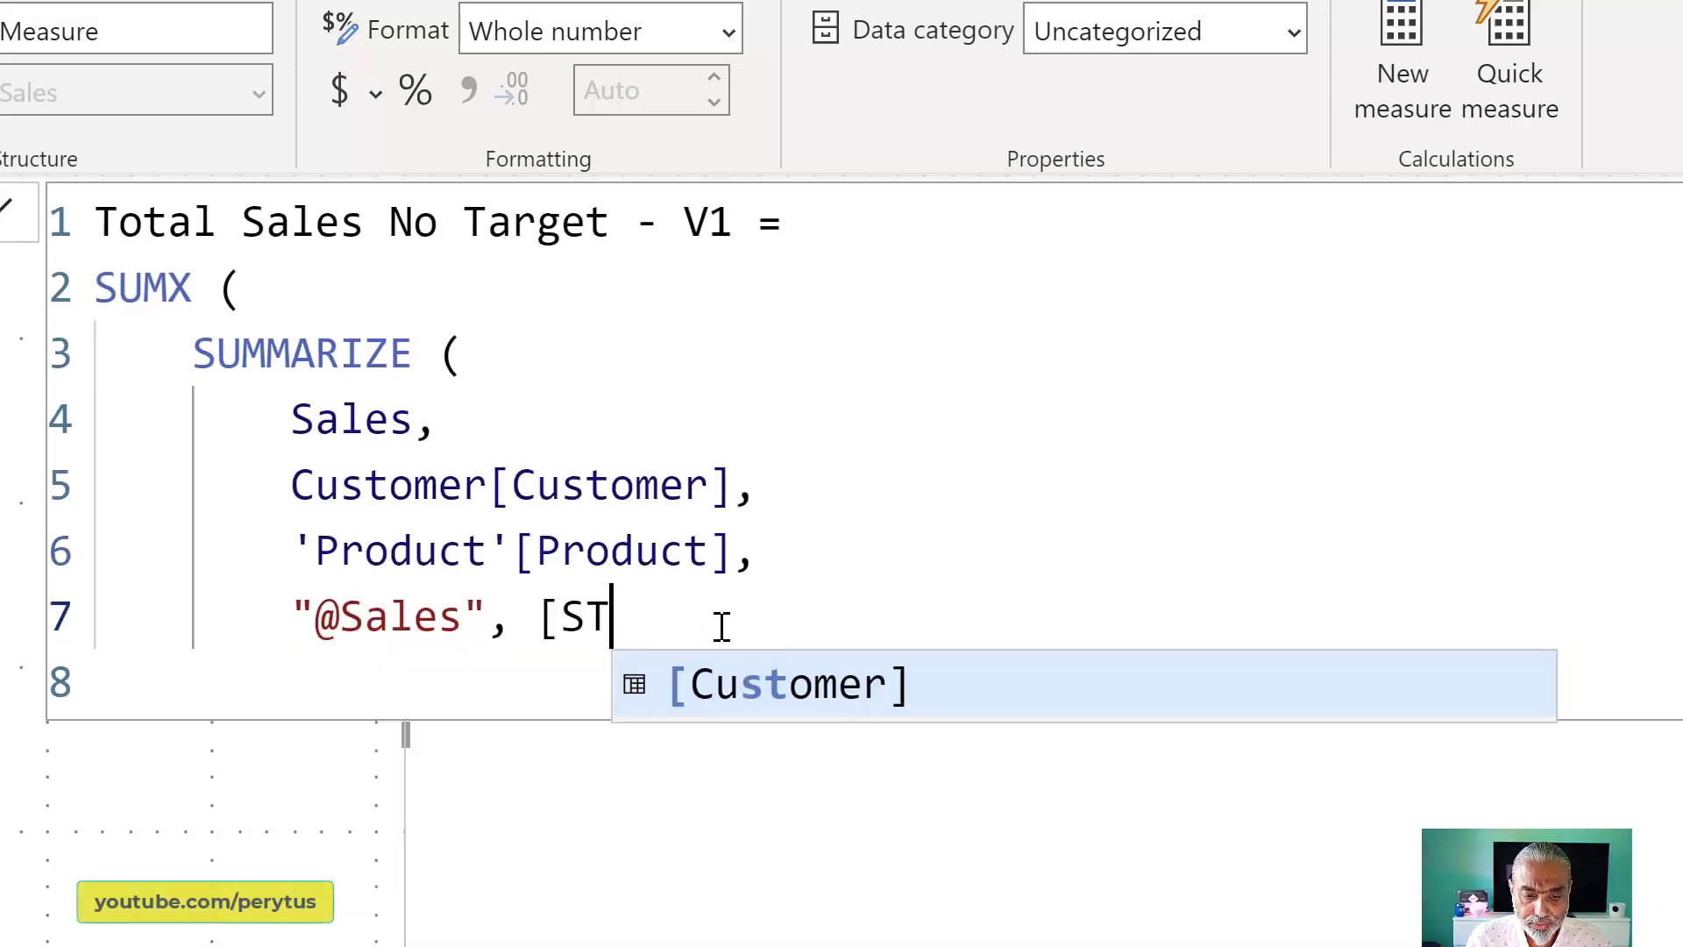
pyautogui.write('Total Sal')
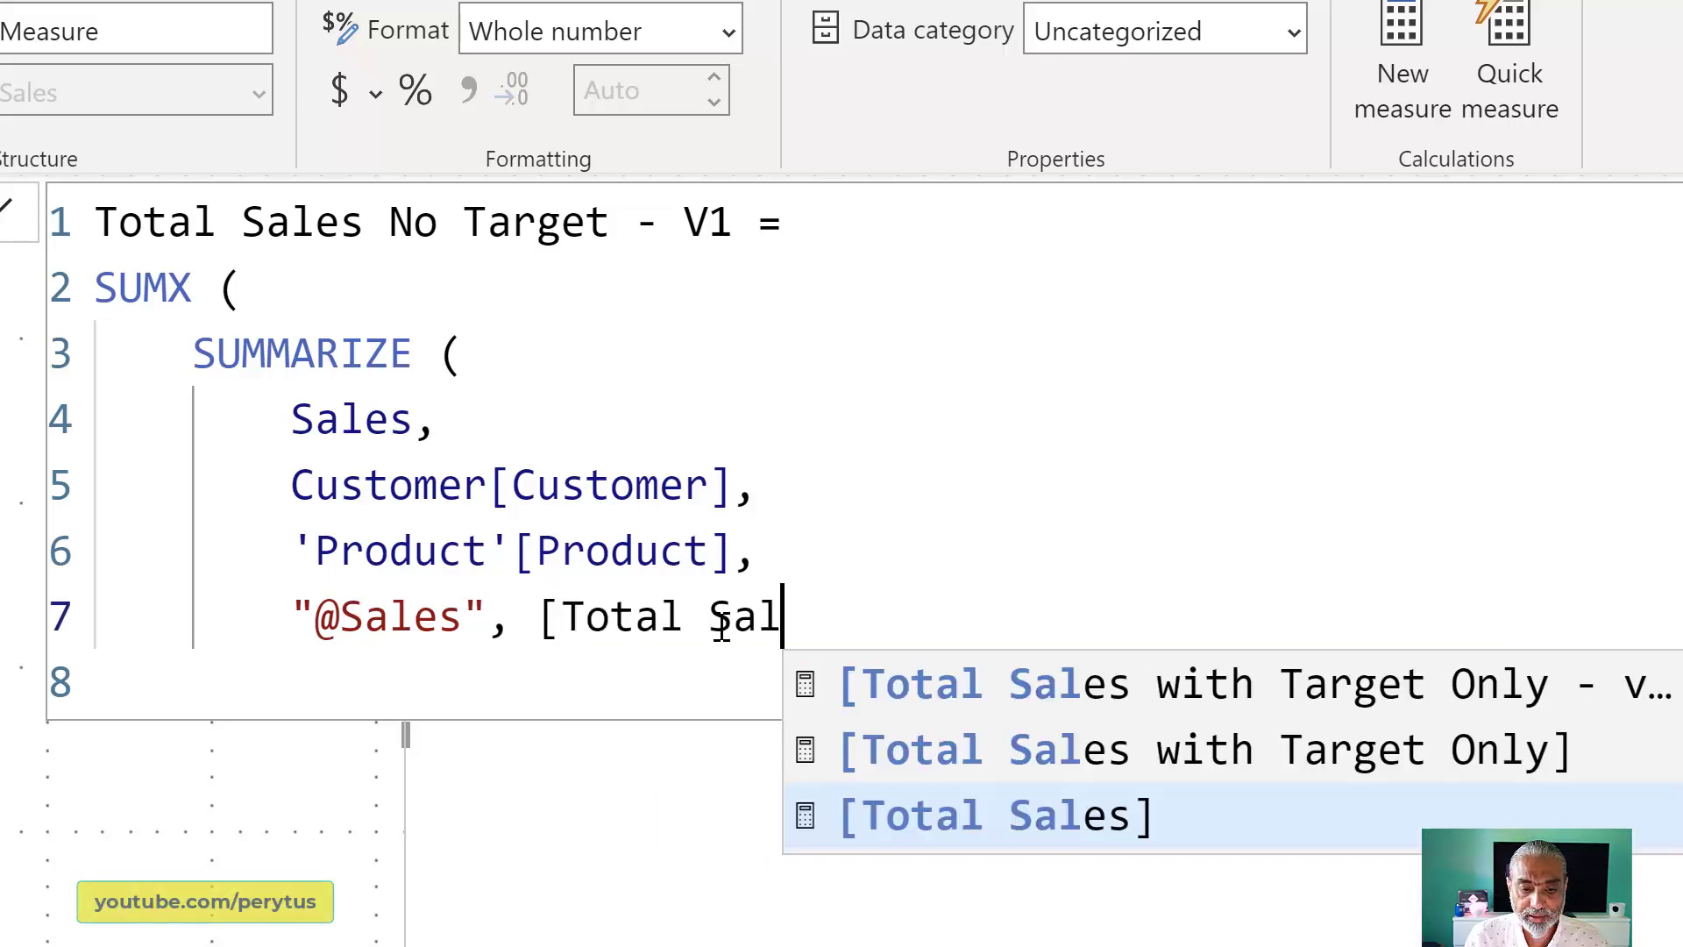
pyautogui.press('Tab')
pyautogui.write(',')
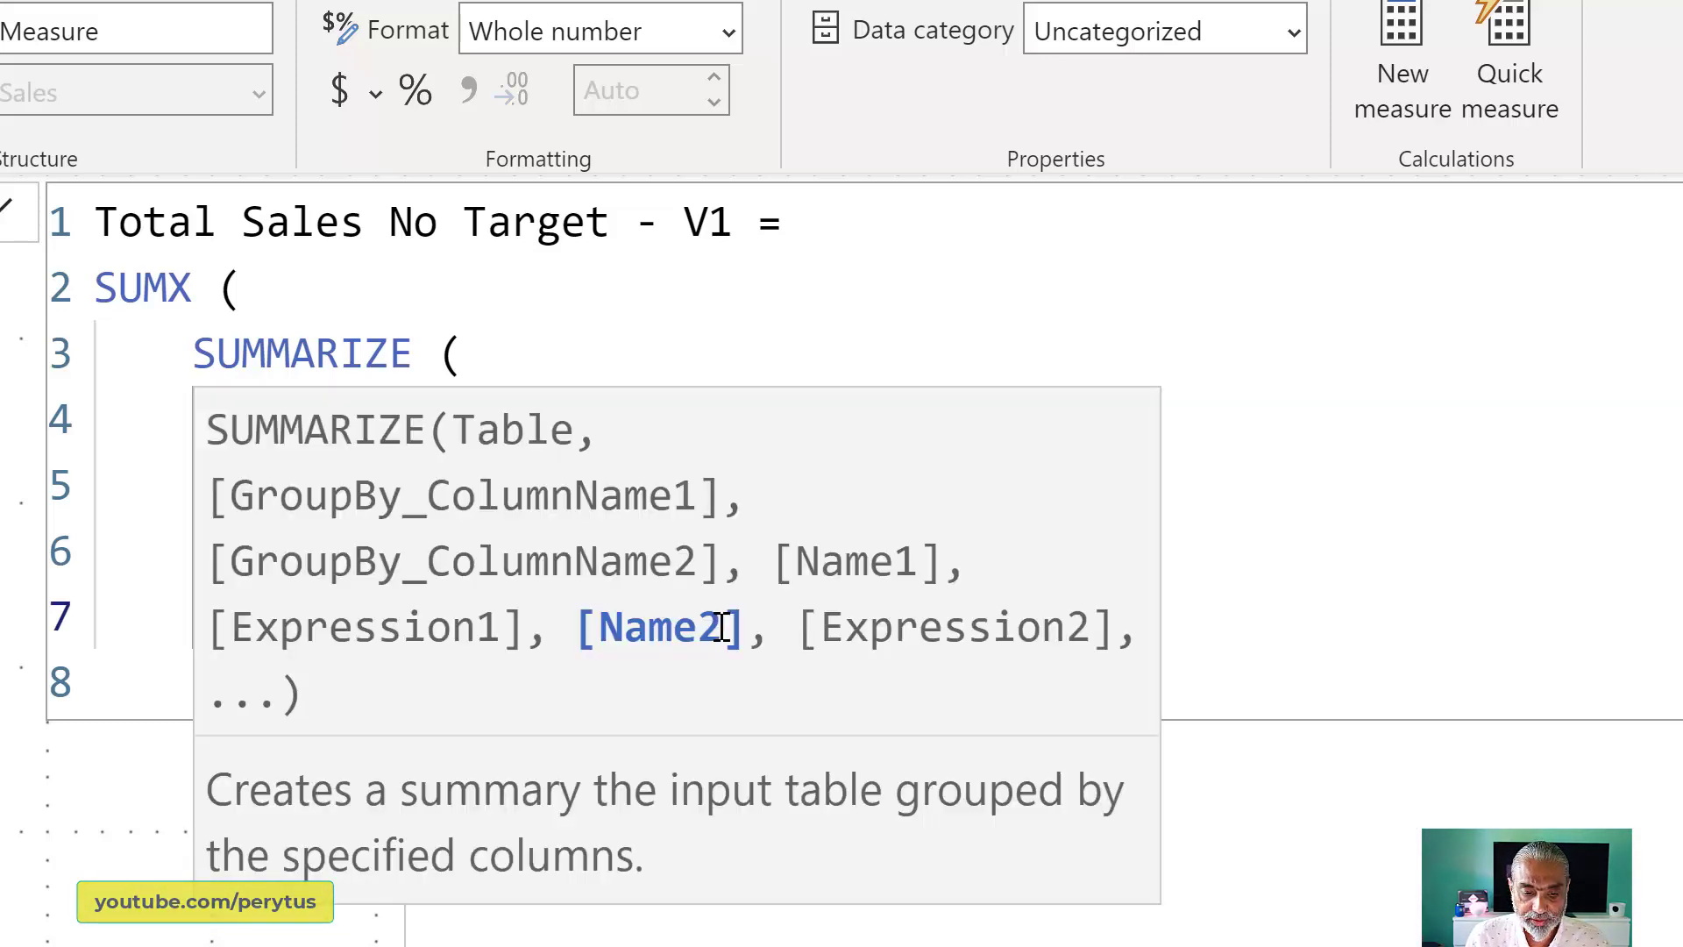
pyautogui.press('Return')
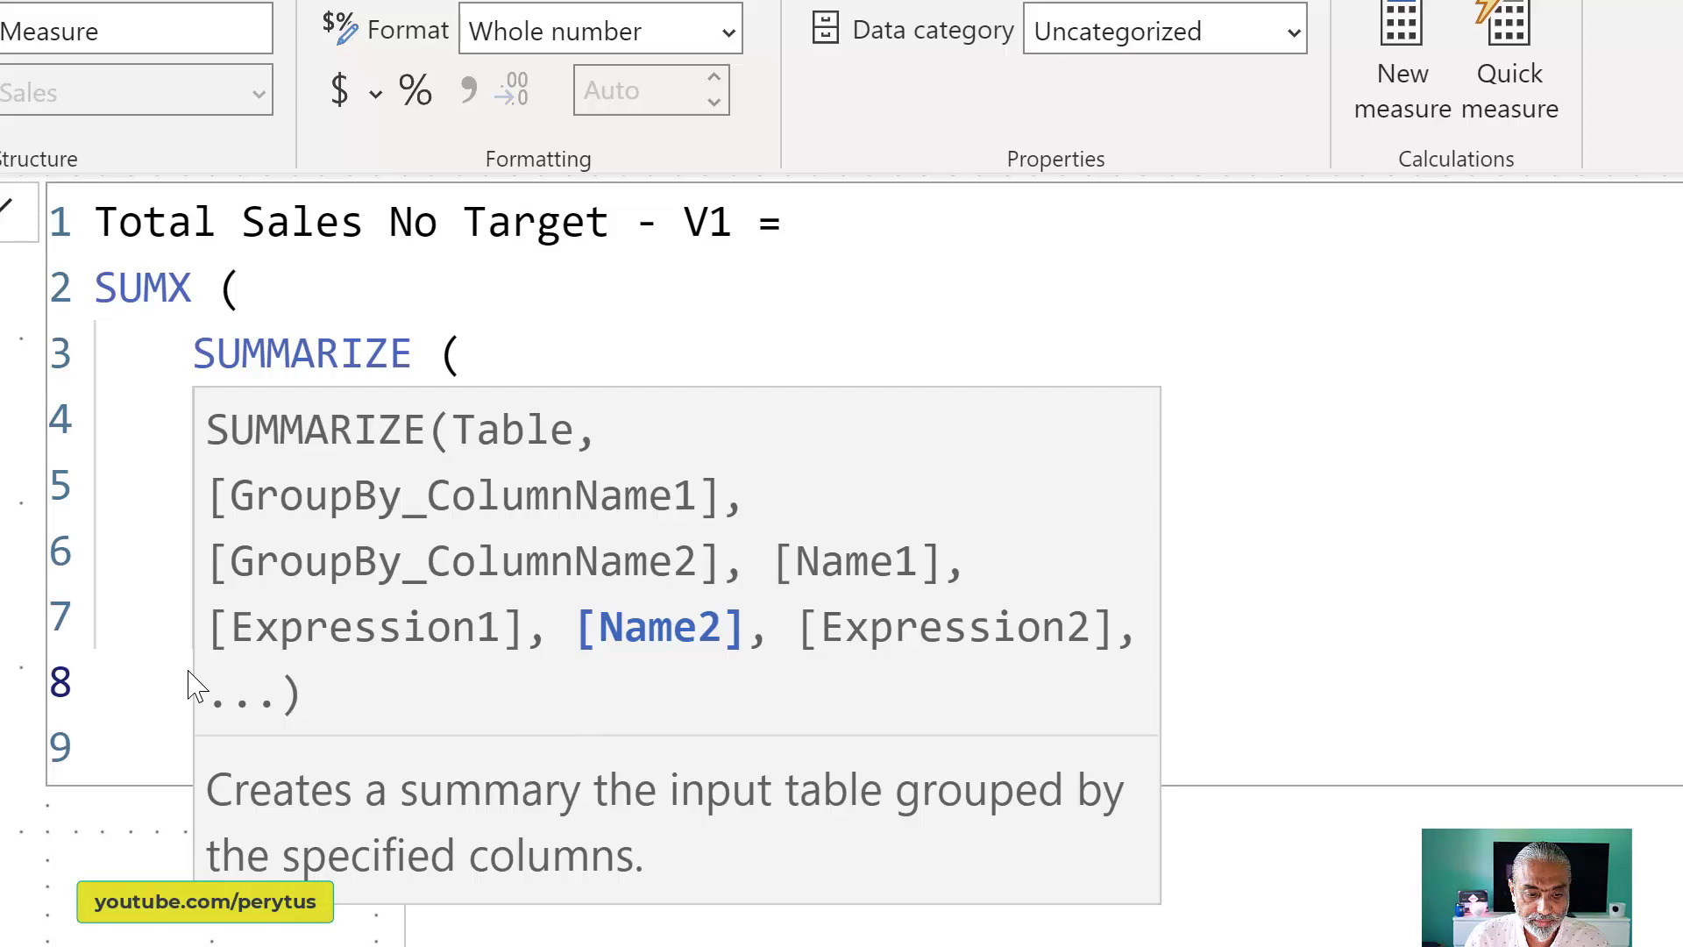
pyautogui.click(903, 421)
pyautogui.click(348, 684)
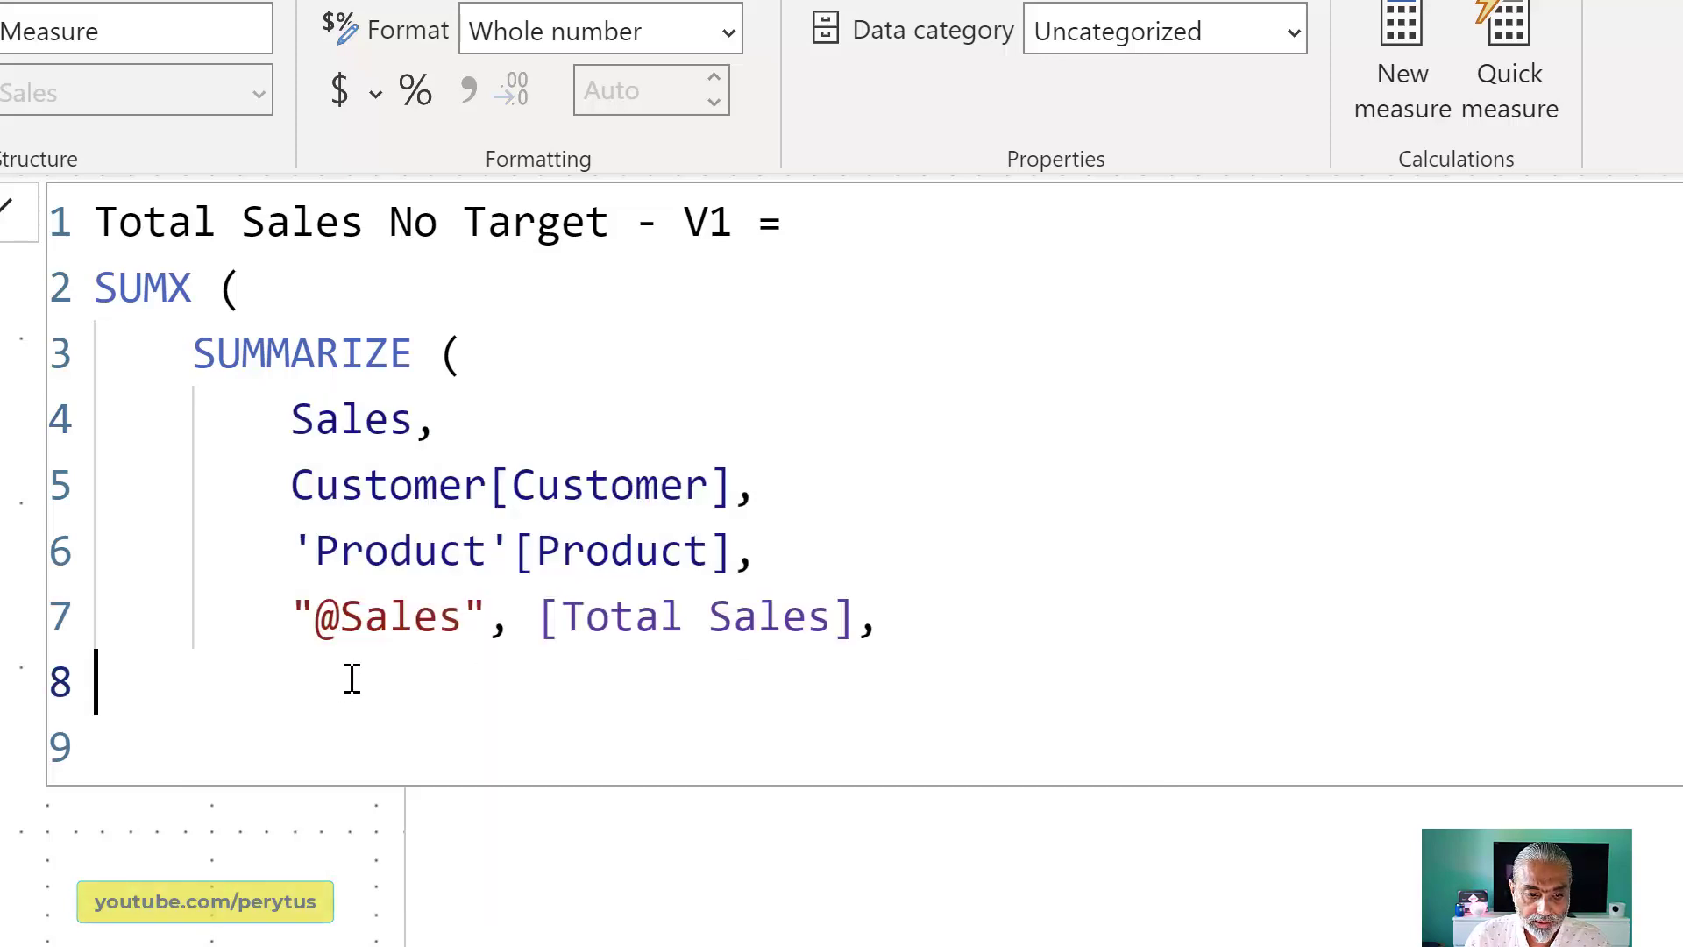
pyautogui.press('Tab')
pyautogui.press('Tab')
pyautogui.write('"@Target:')
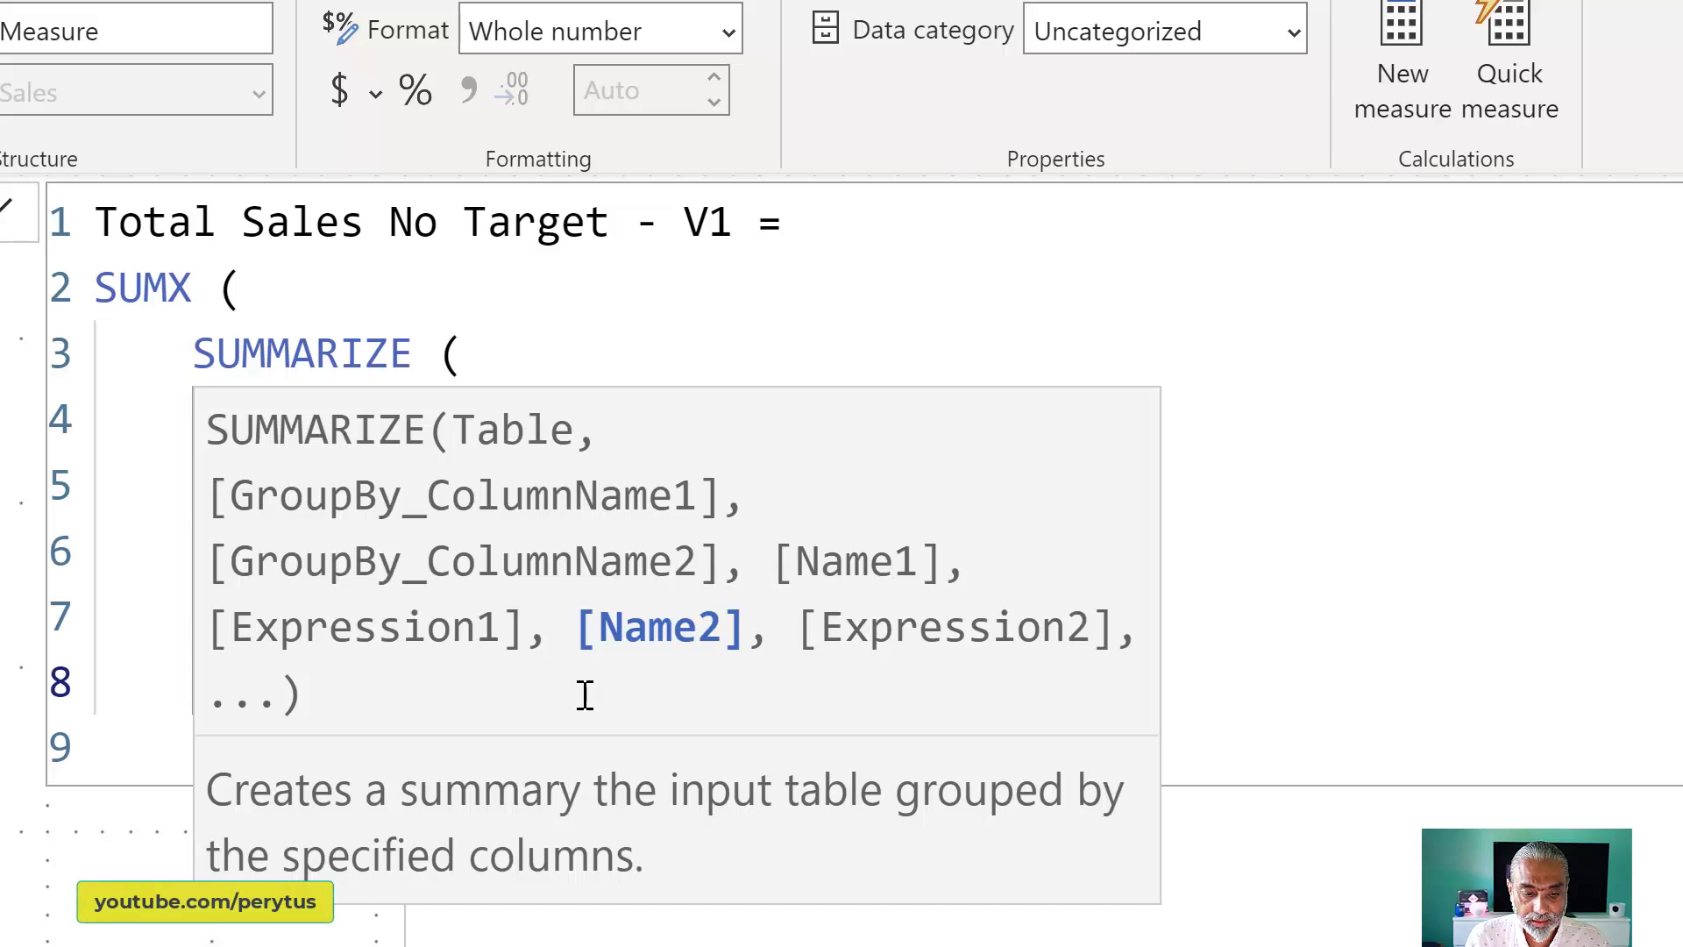
pyautogui.click(1260, 645)
pyautogui.click(805, 701)
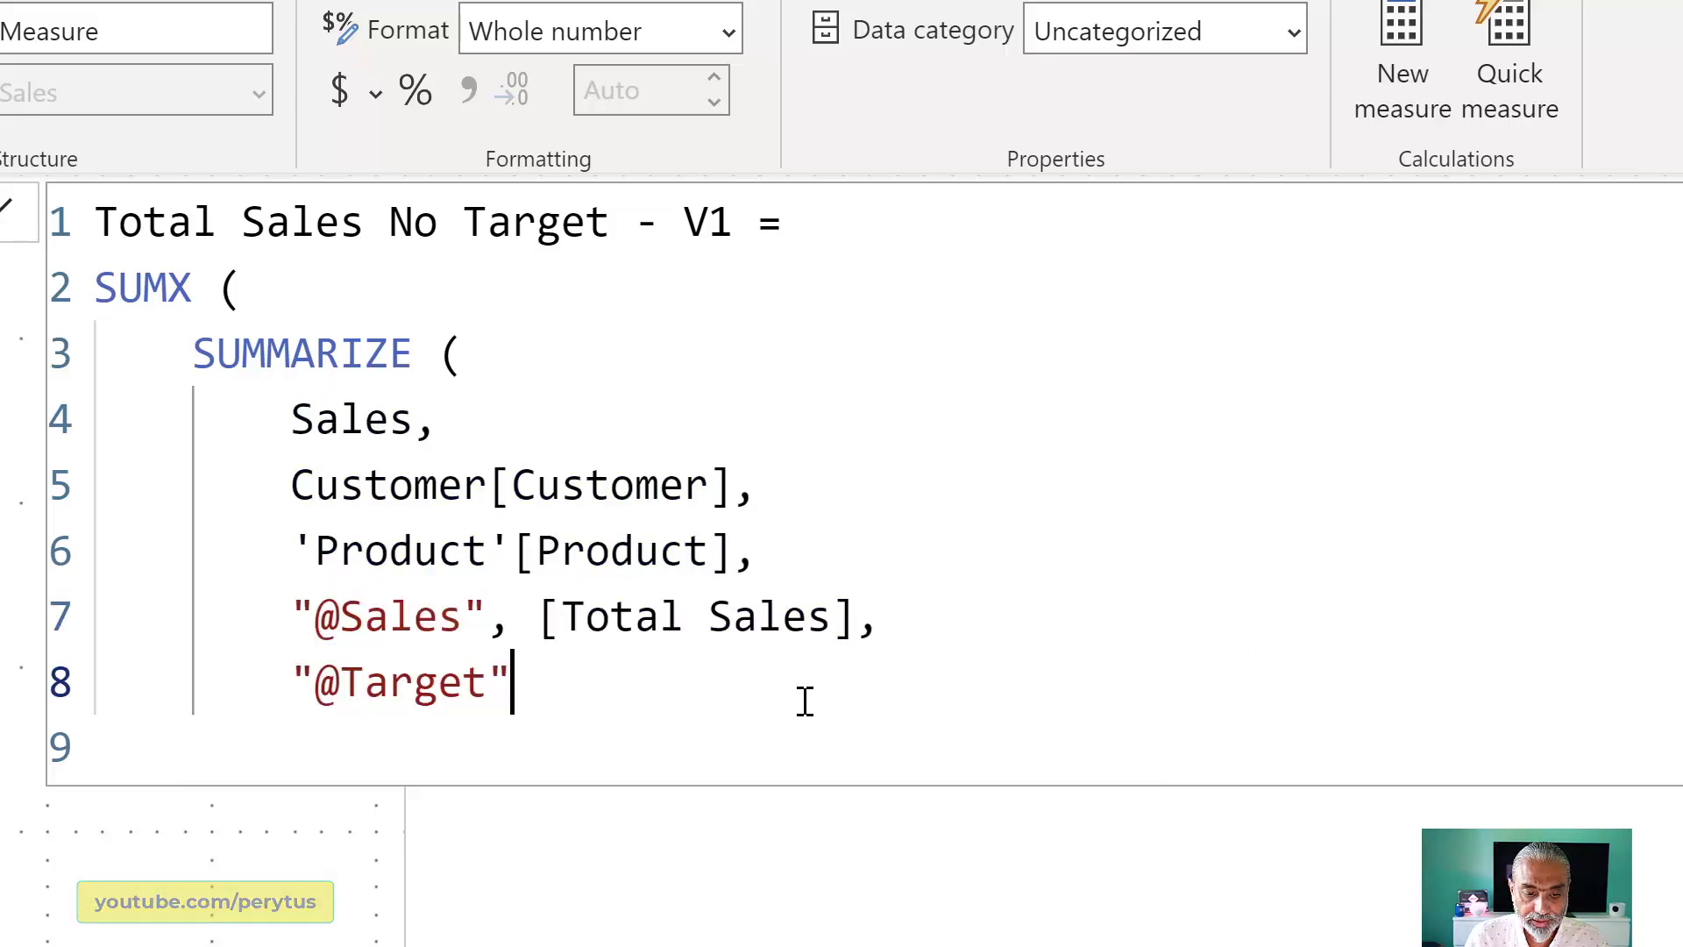
pyautogui.write(', P')
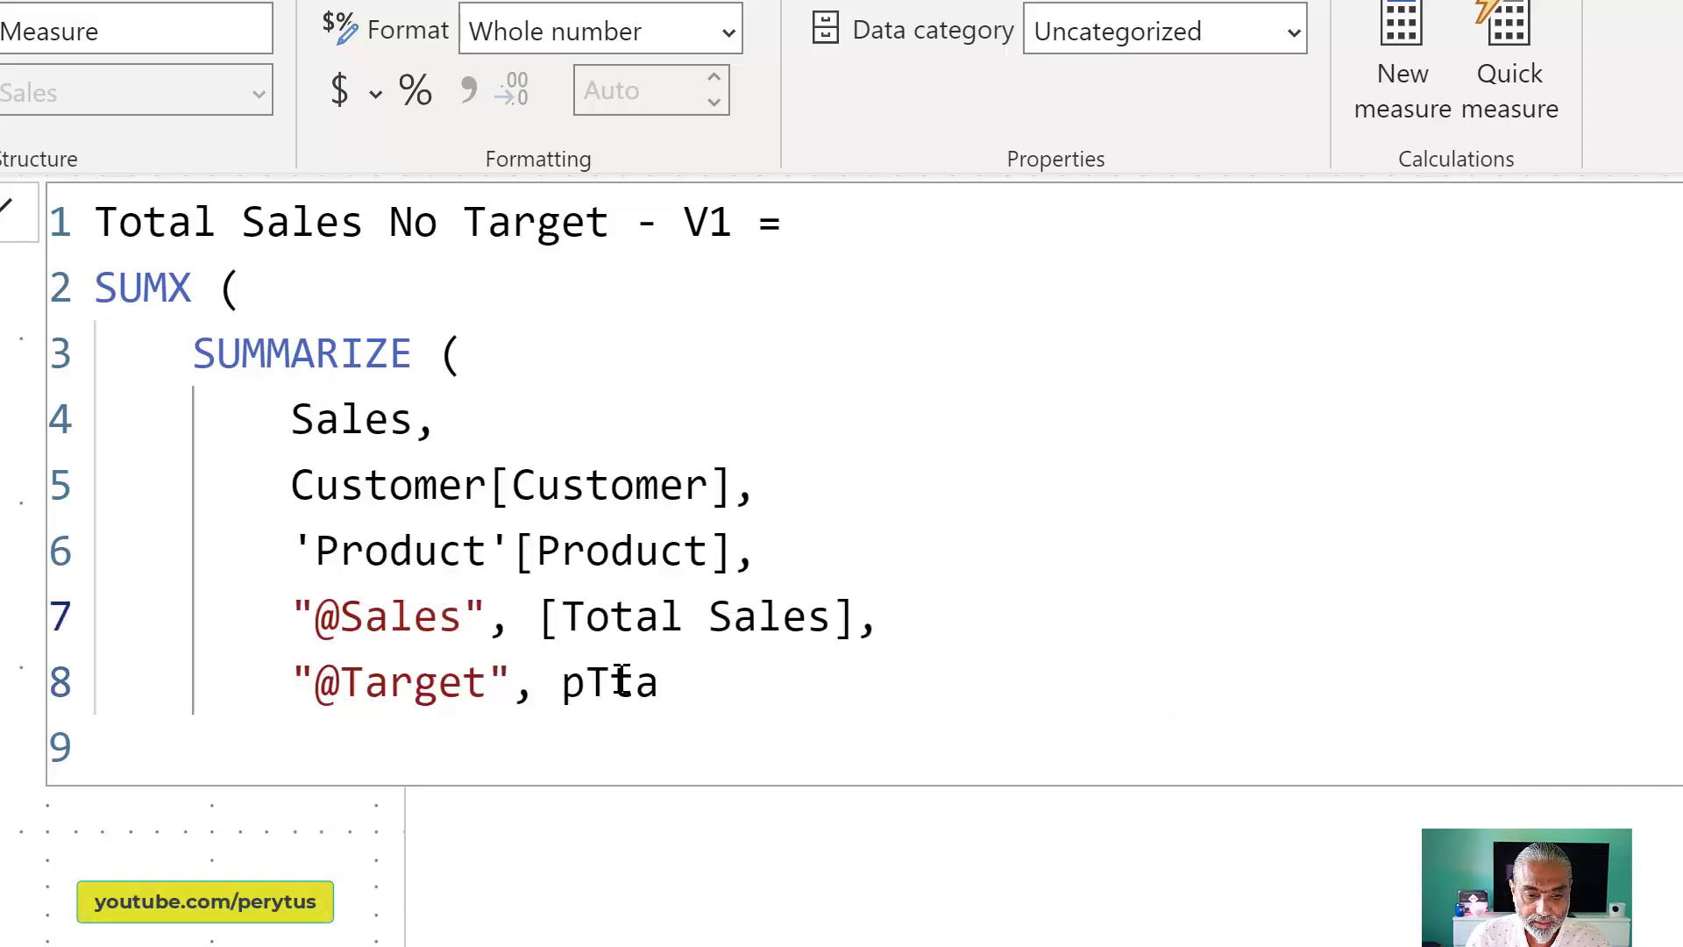
pyautogui.doubleClick(619, 681)
pyautogui.press('BackSpace')
pyautogui.write('[')
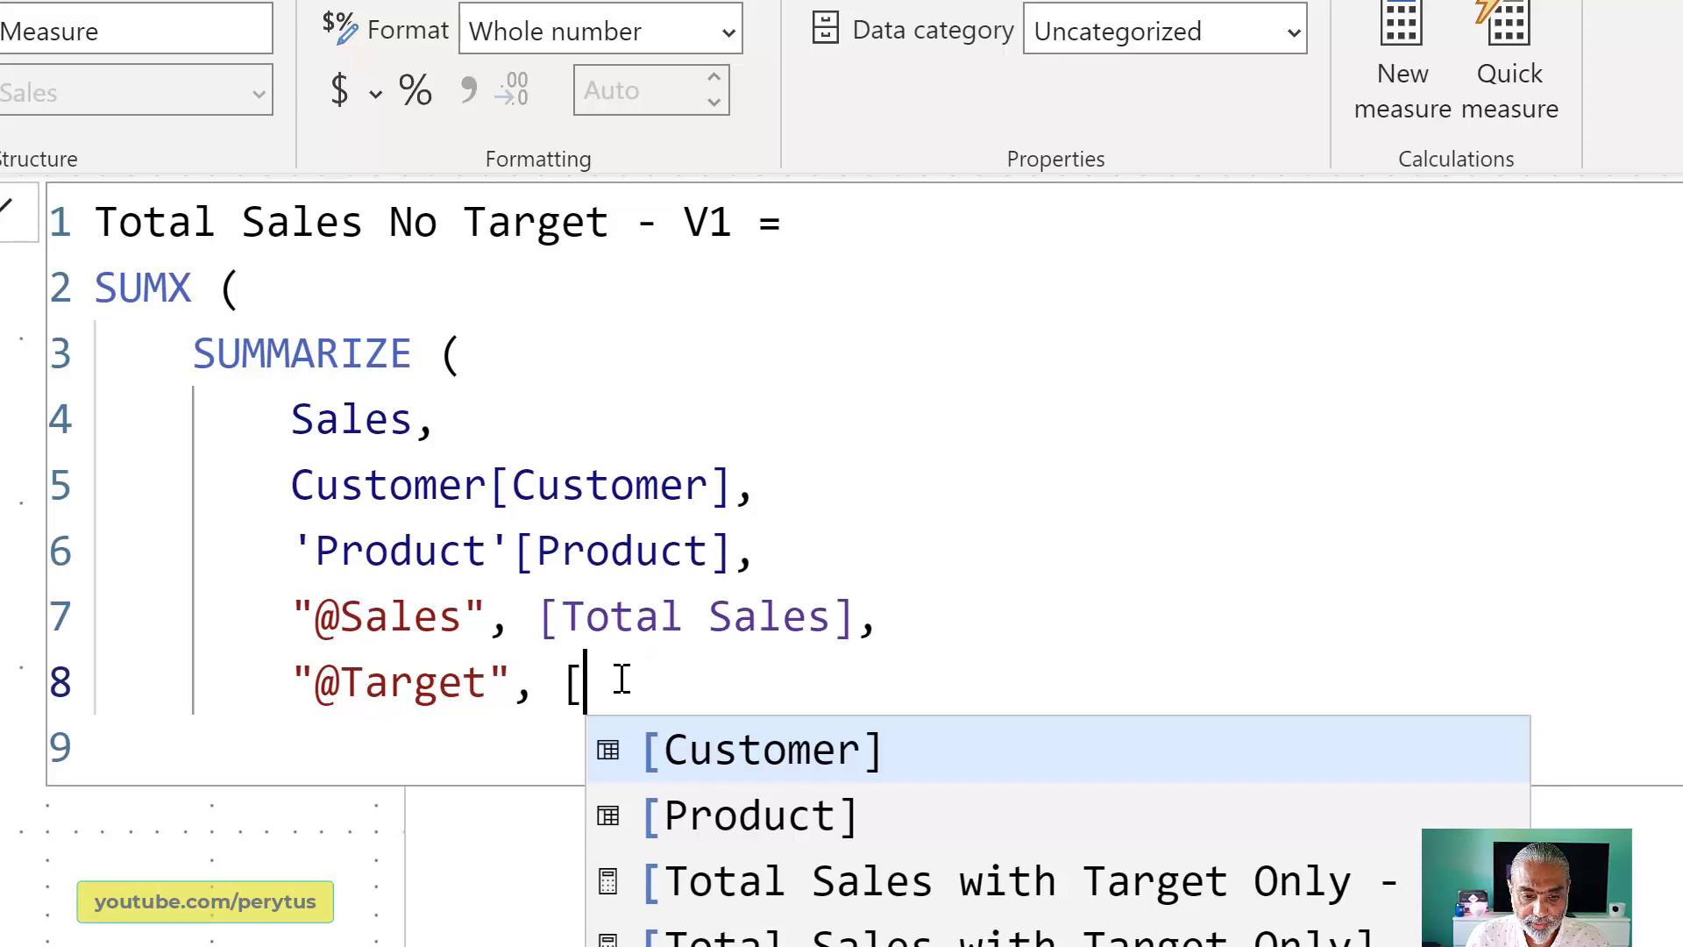
pyautogui.write('Total Tar')
pyautogui.press('Tab')
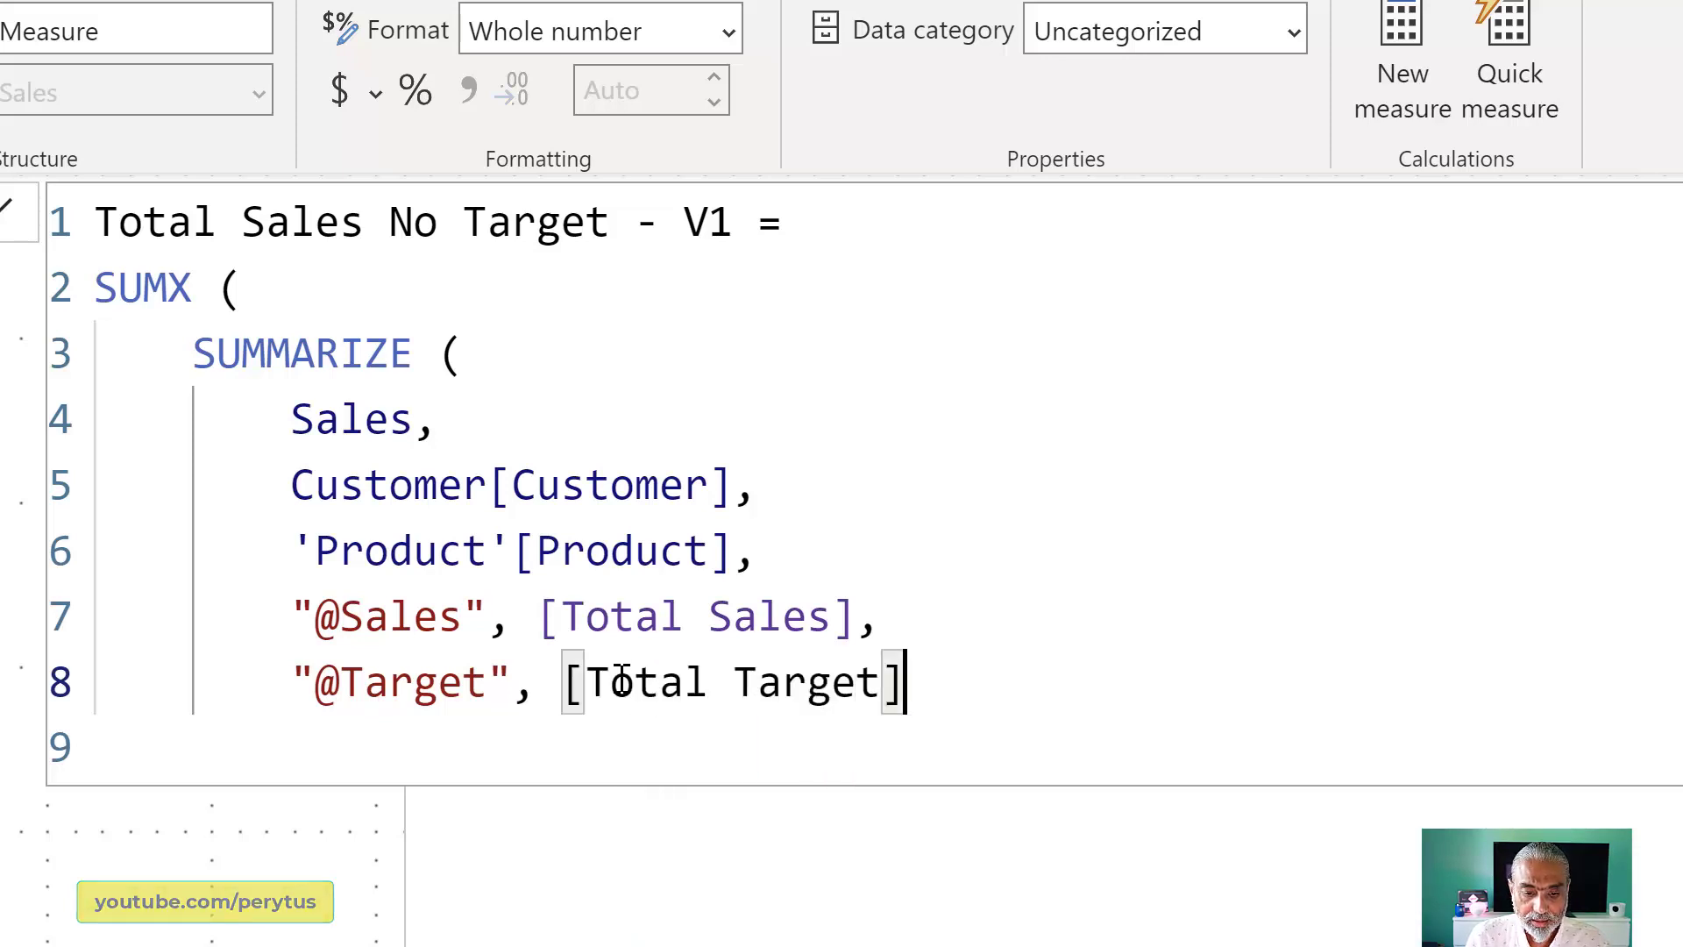
# - Close SUMMARIZE with ) and a comma, leaving line 10 ready for the SUMX expression
pyautogui.press('Return')
pyautogui.press('Tab')
pyautogui.write(')')
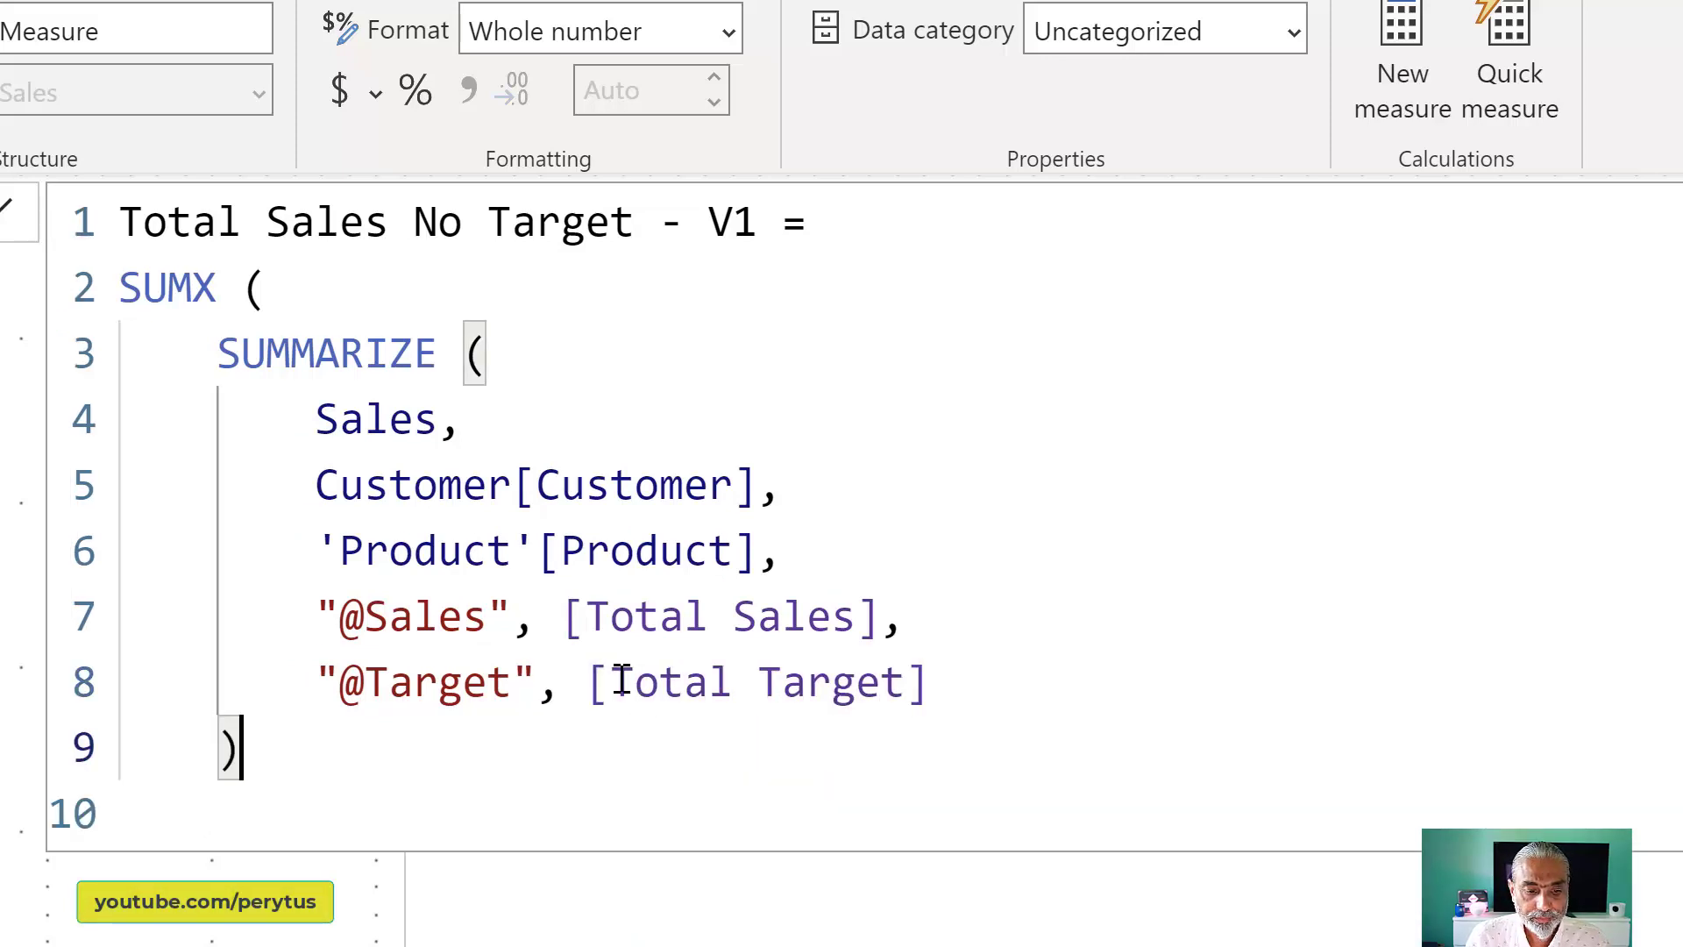
pyautogui.press('Return')
pyautogui.press('BackSpace')
pyautogui.write(',')
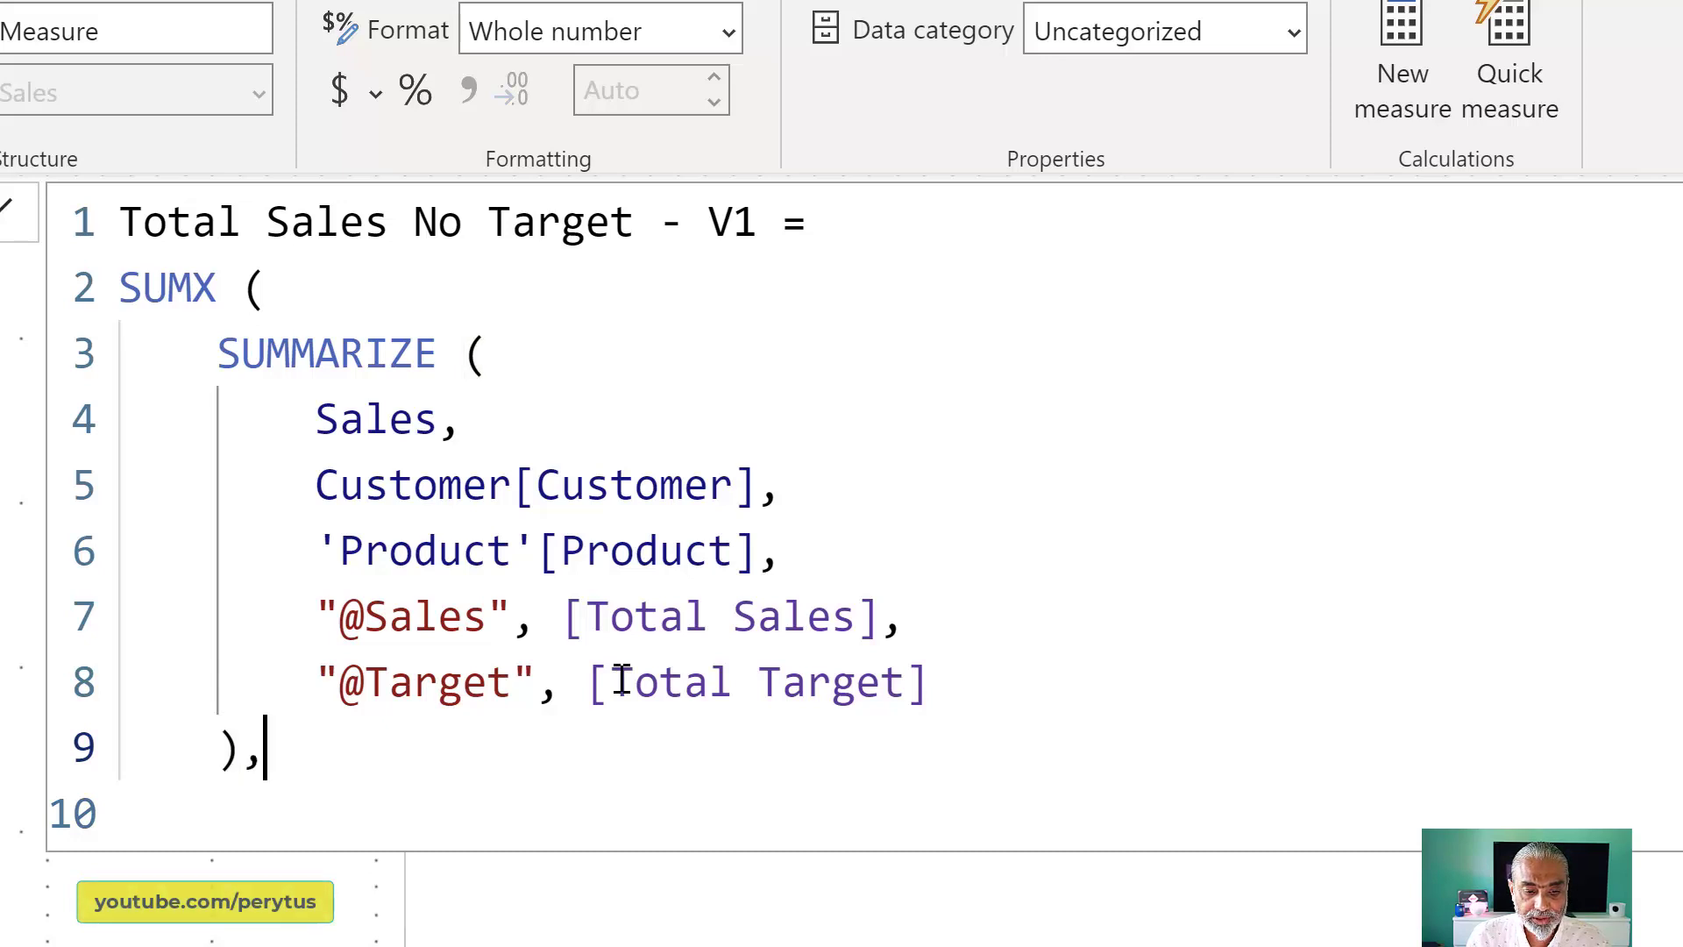
pyautogui.press('Return')
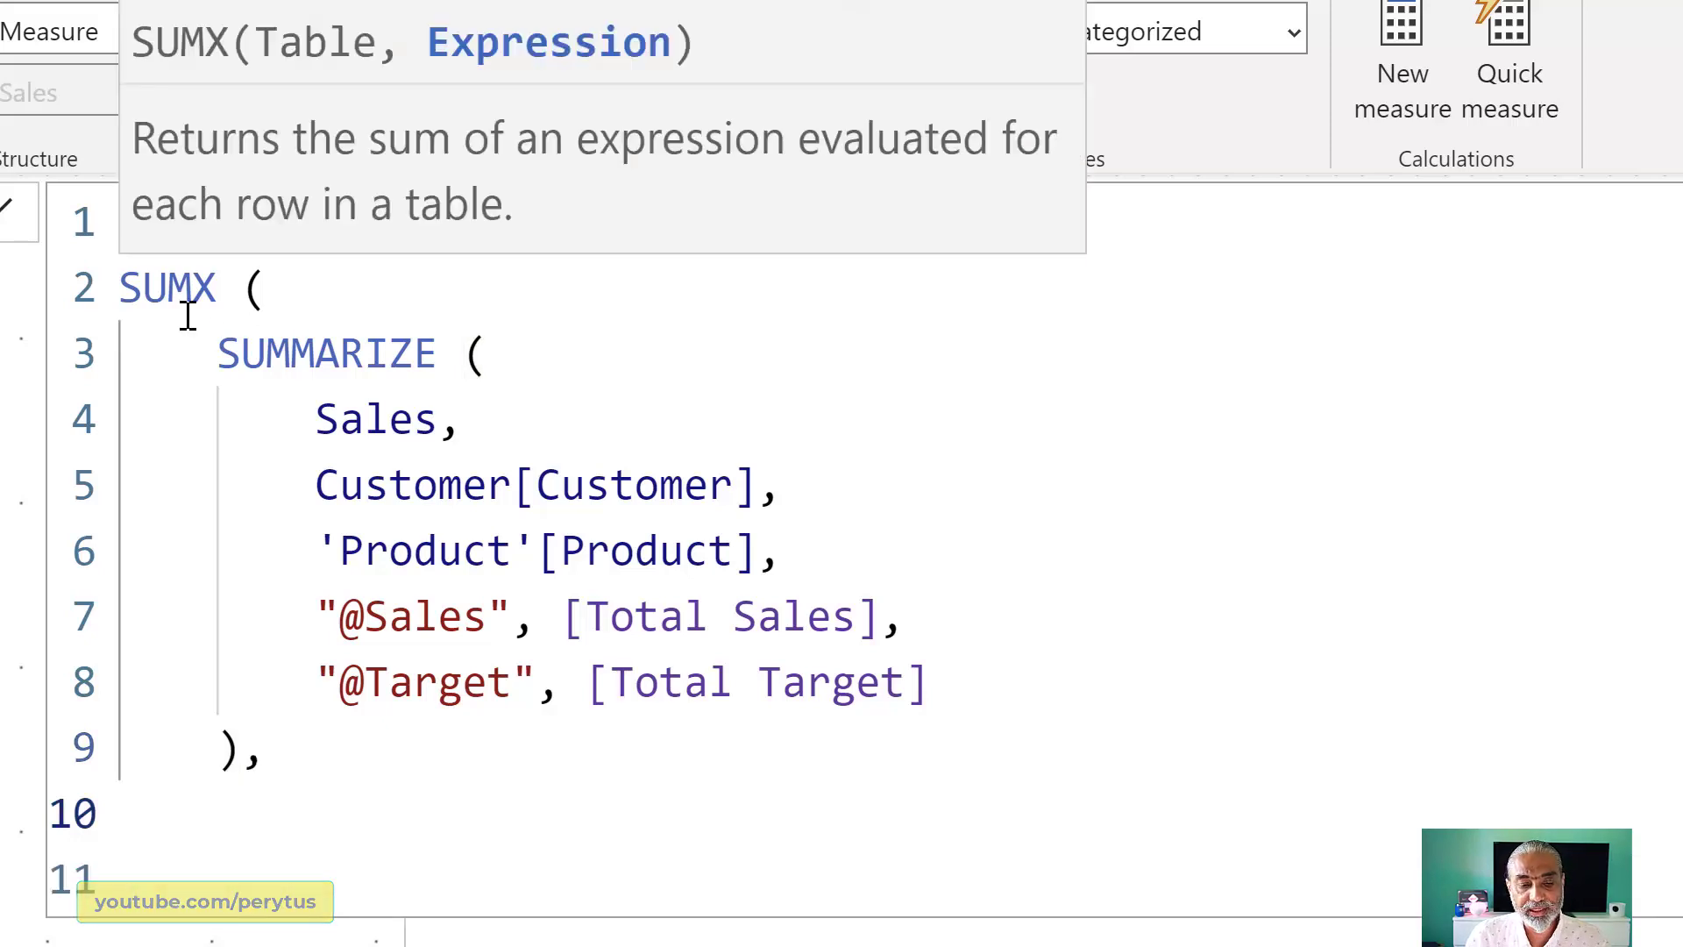
pyautogui.click(217, 354)
pyautogui.keyDown('shift'); pyautogui.click(463, 616); pyautogui.keyUp('shift')
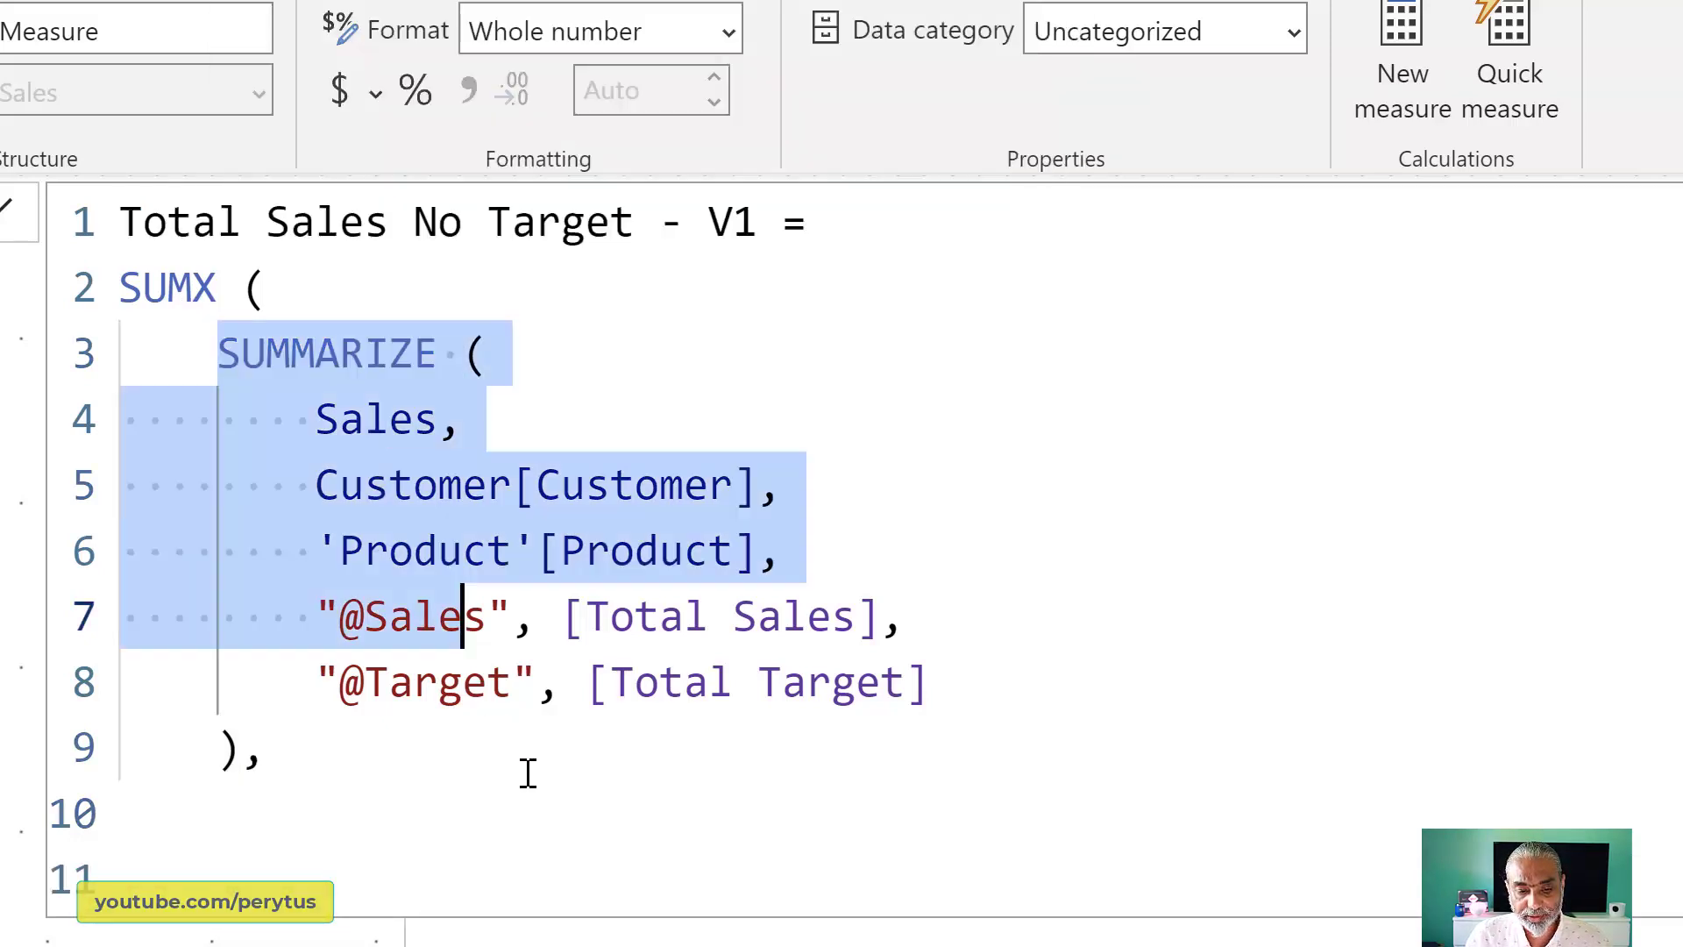
pyautogui.keyDown('shift'); pyautogui.click(528, 774); pyautogui.keyUp('shift')
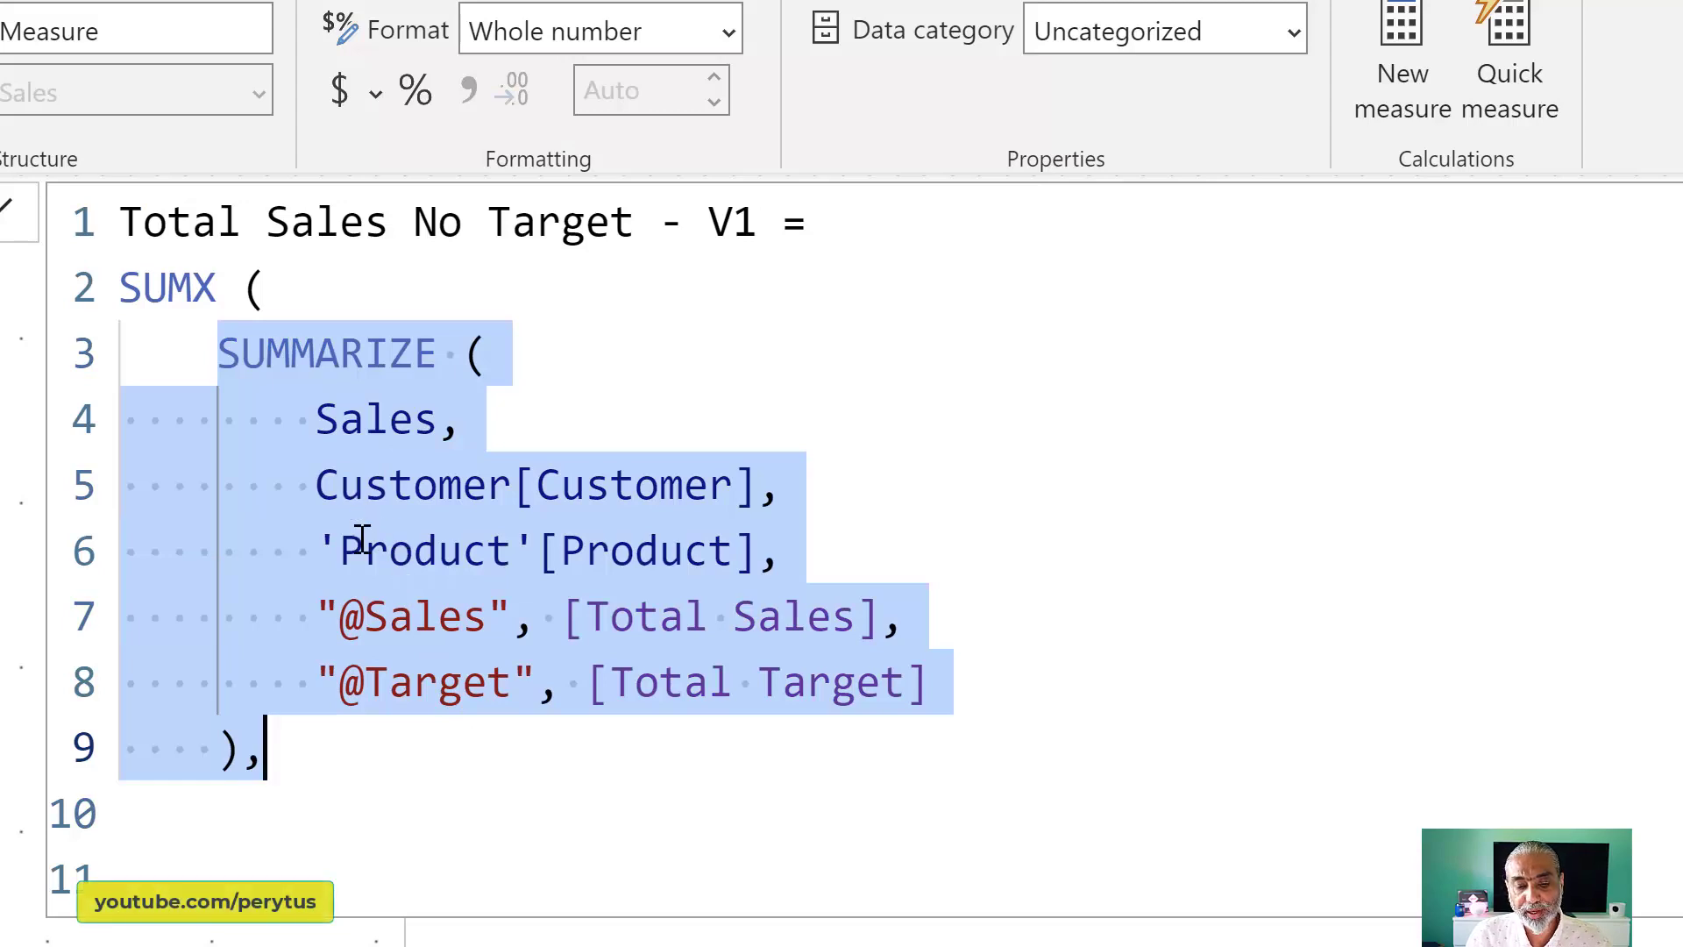
pyautogui.click(253, 831)
pyautogui.press('Tab')
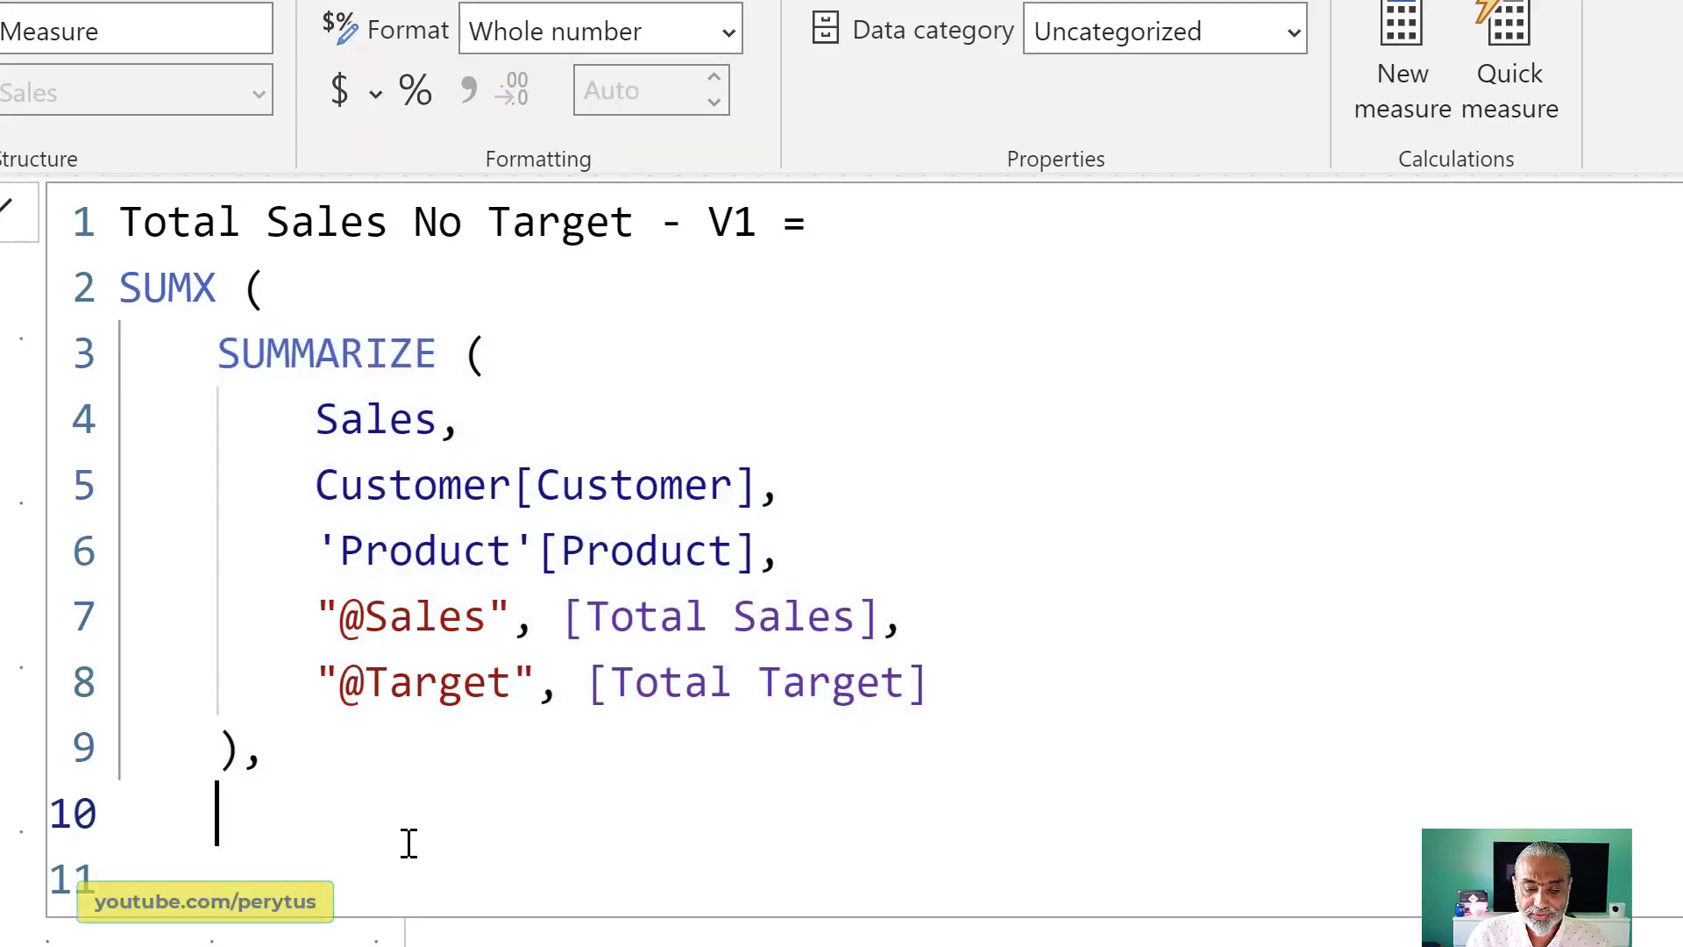
pyautogui.write('IF ( ')
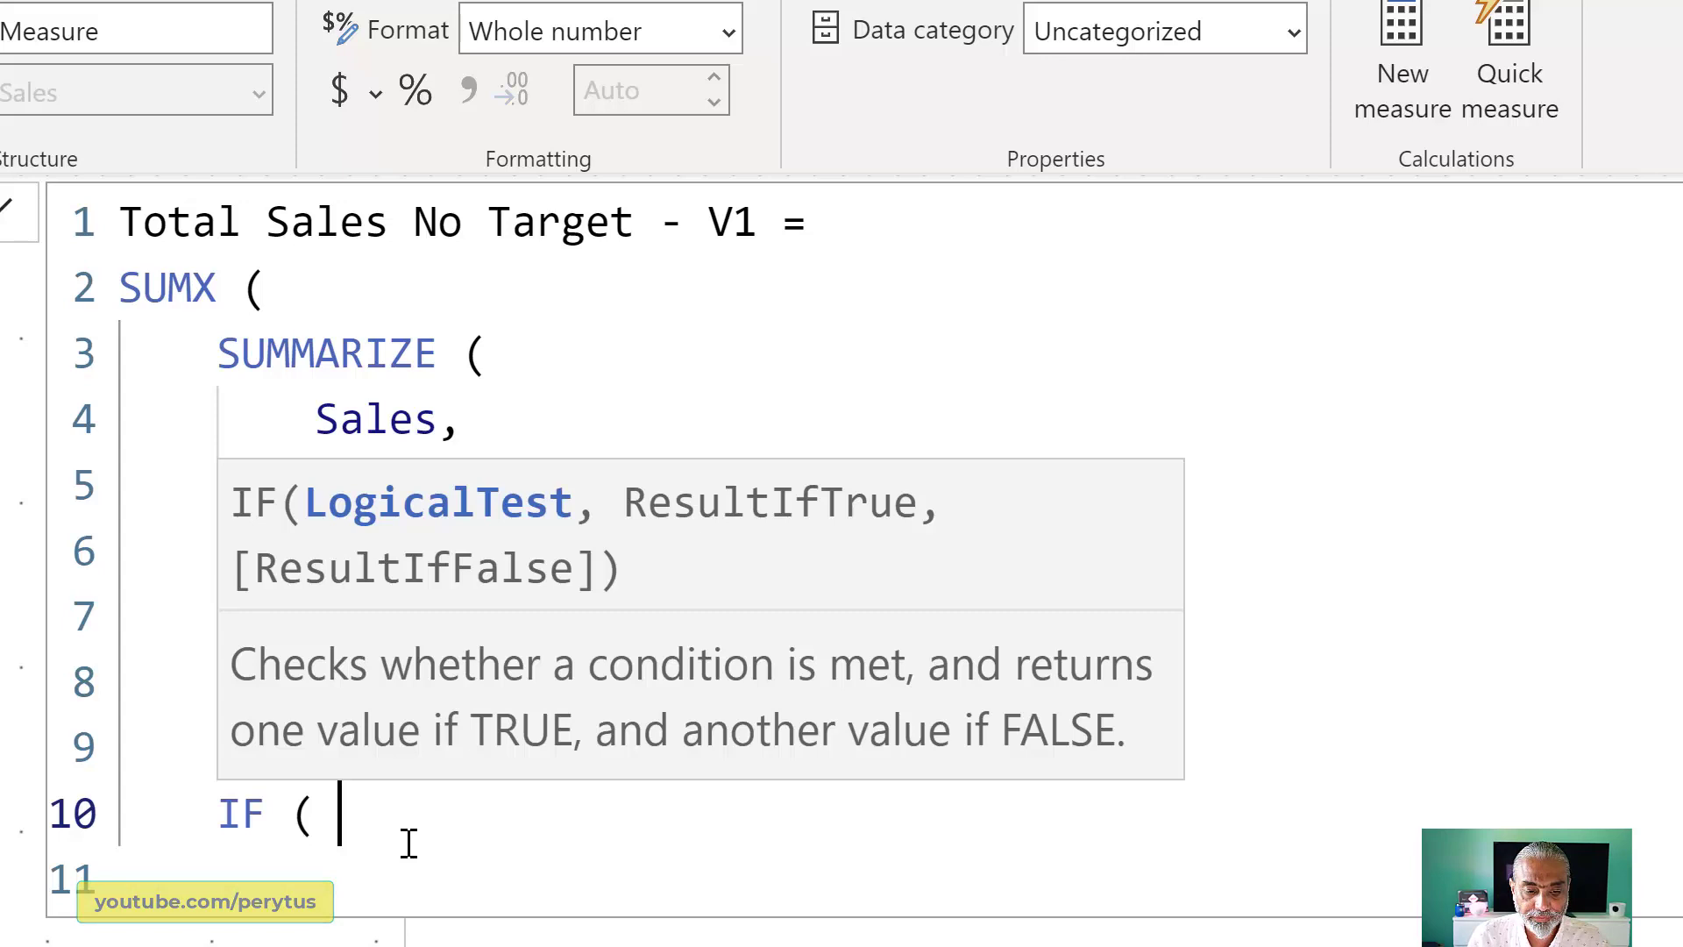
pyautogui.write('[@')
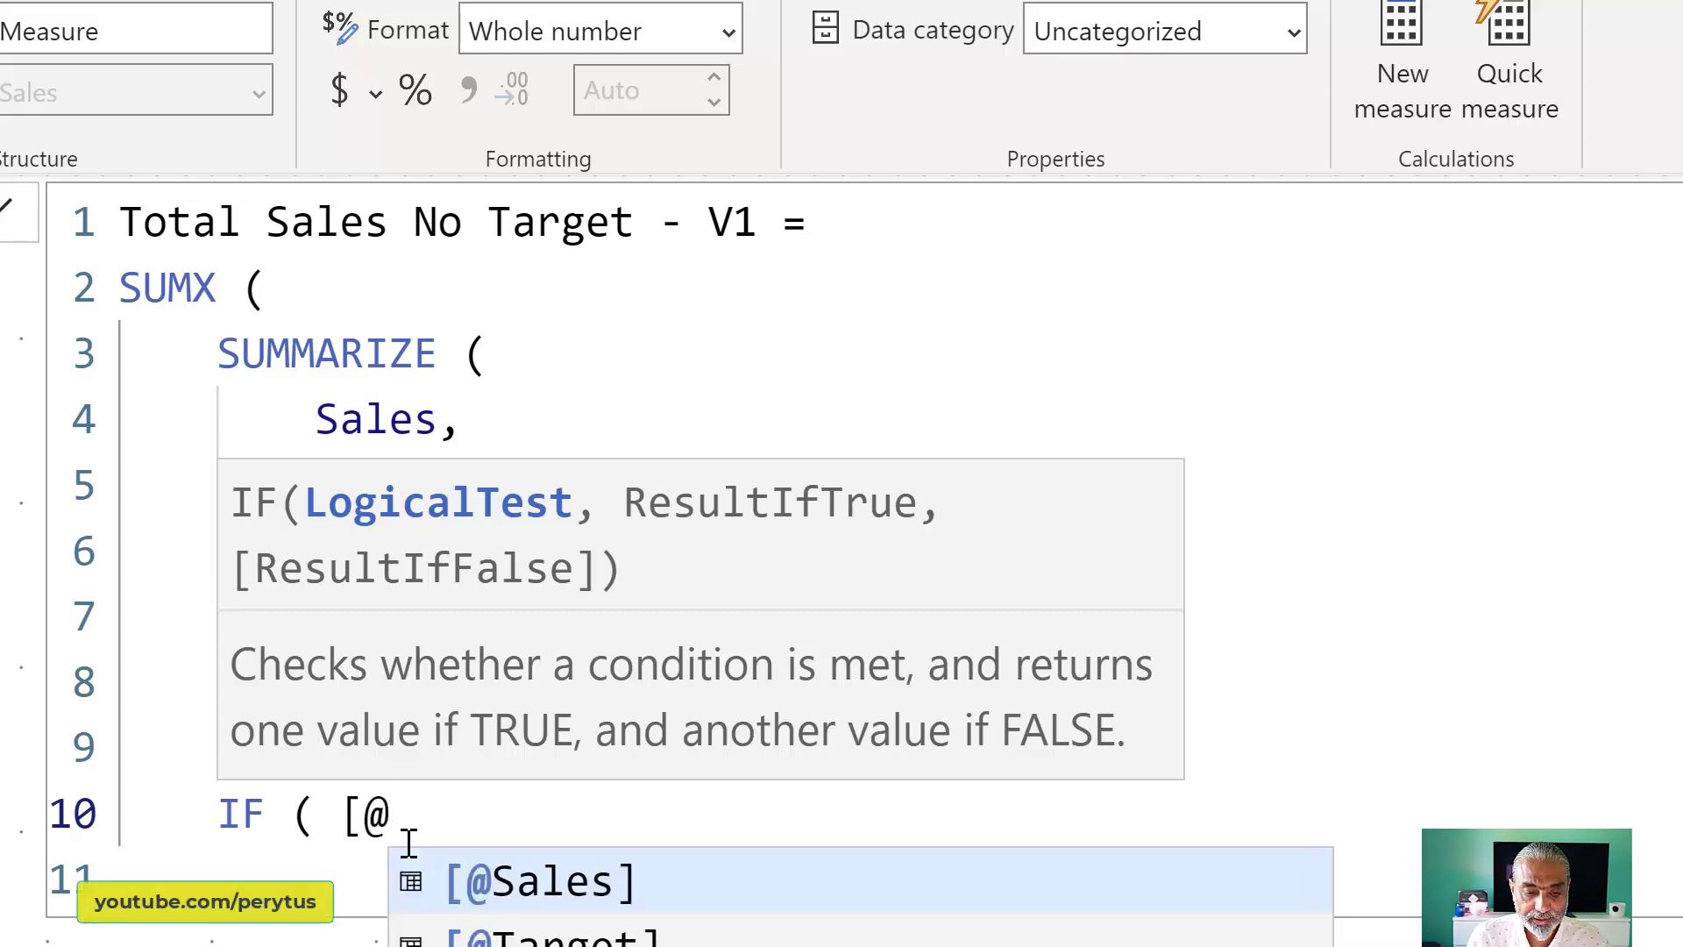
pyautogui.press('Down')
pyautogui.press('Tab')
pyautogui.write('==')
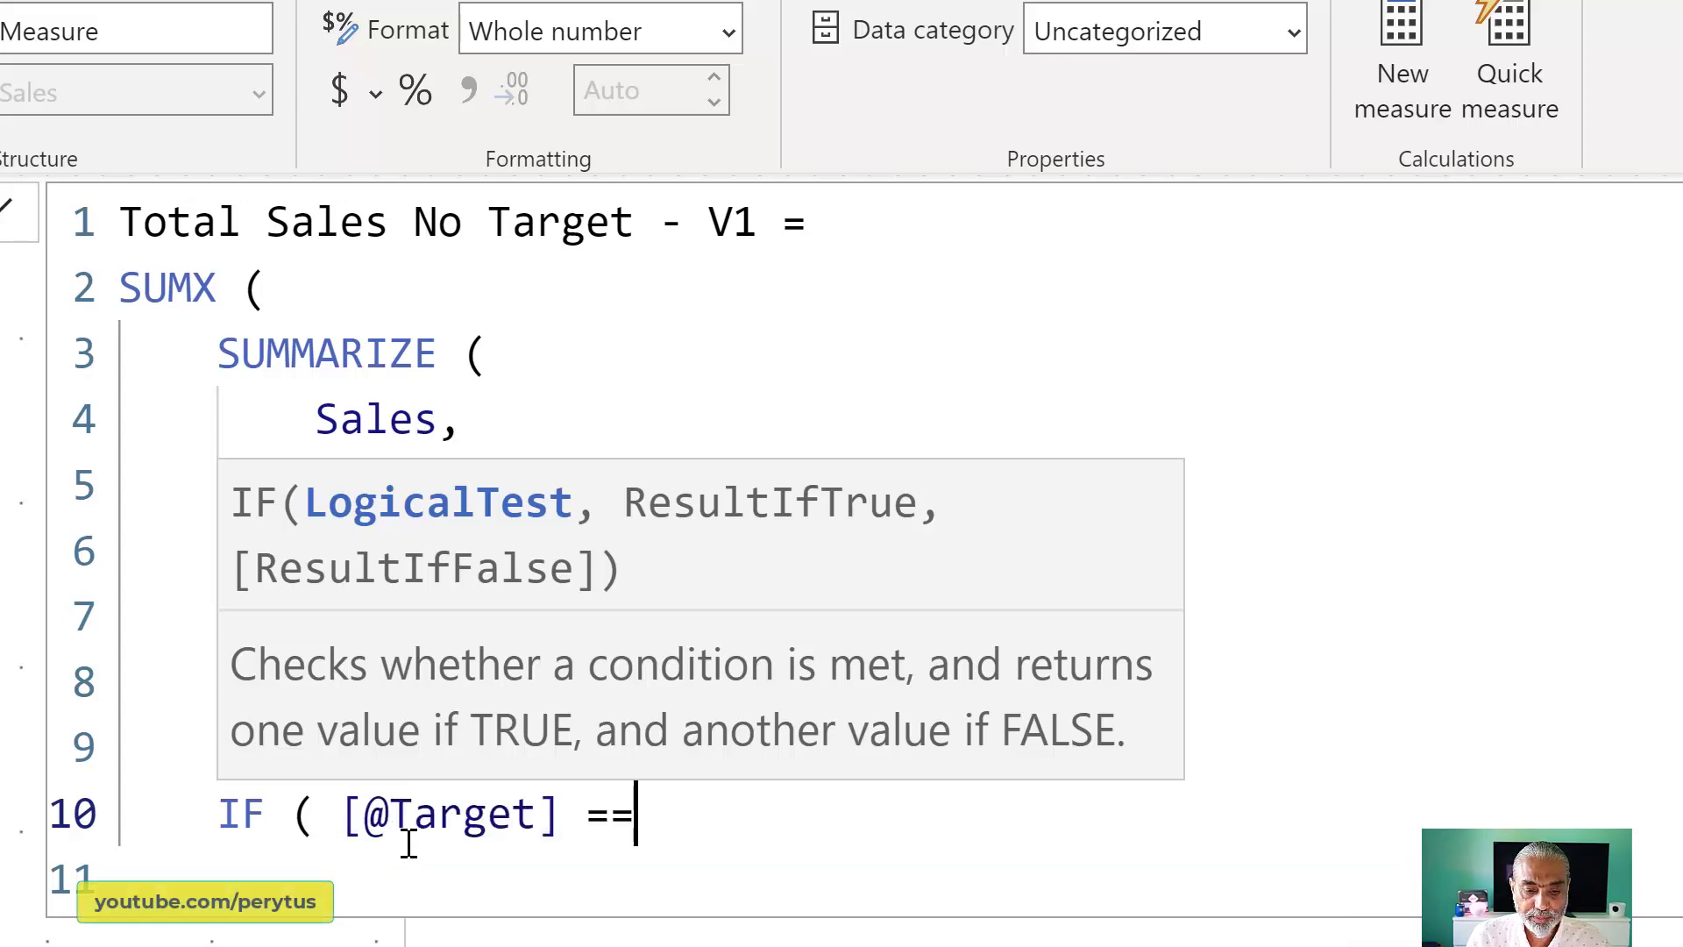
pyautogui.write(' BLANK')
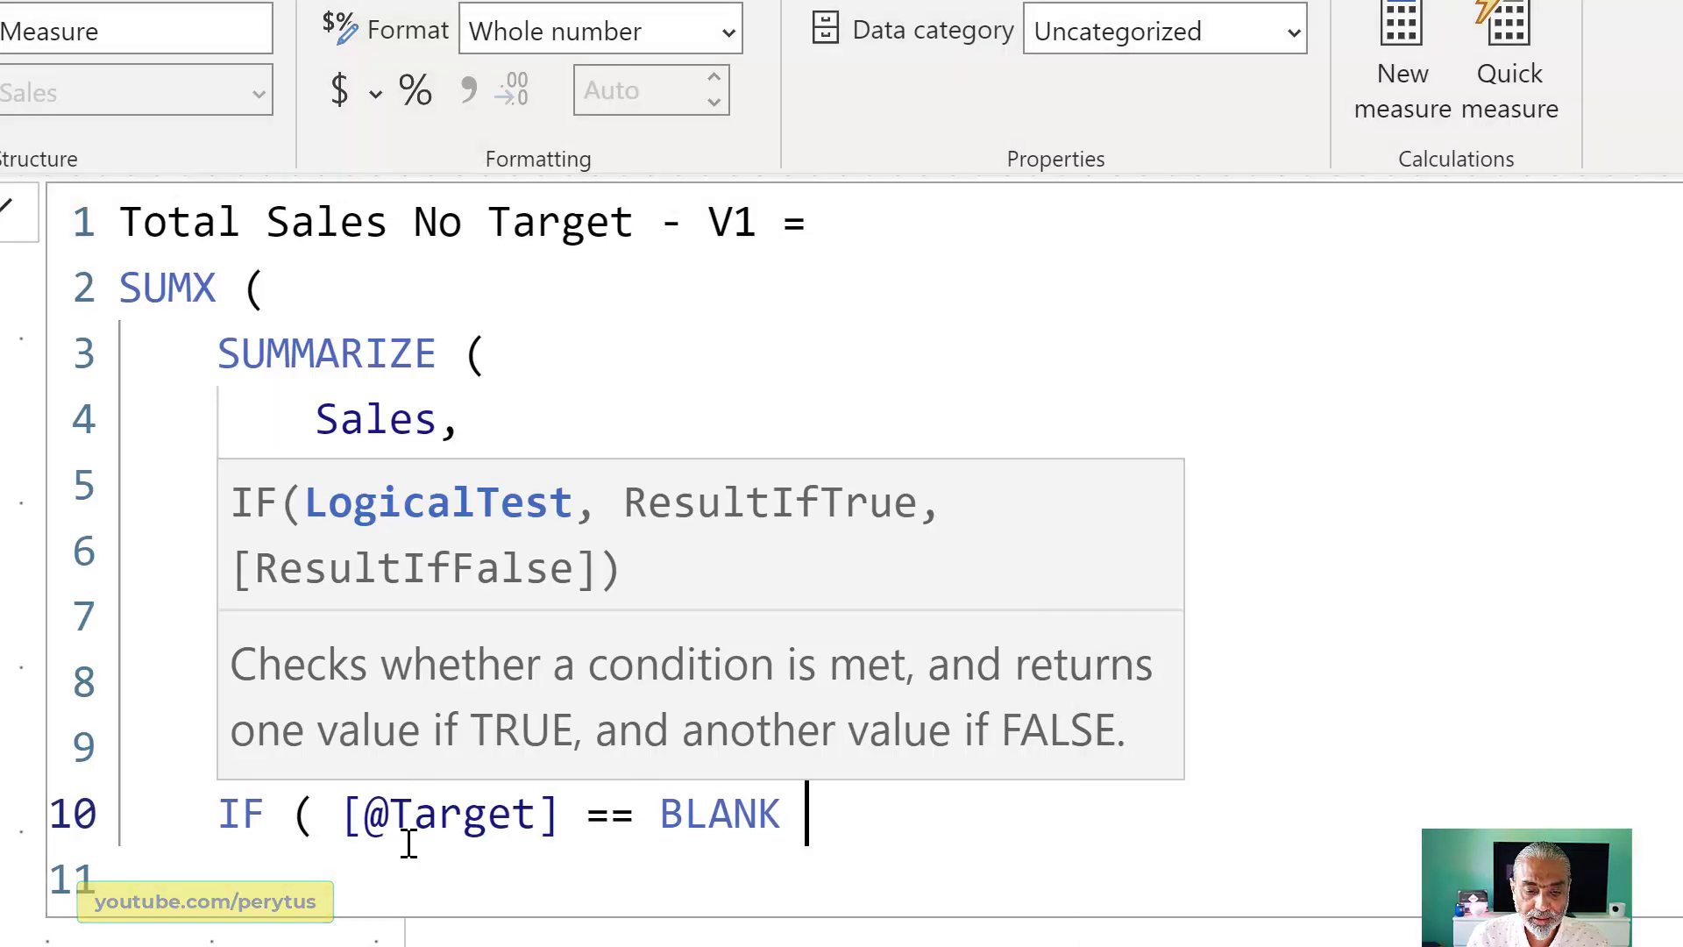
pyautogui.hotkey('ctrl', 'shift', 'Left')
pyautogui.hotkey('ctrl', 'shift', 'Left')
pyautogui.hotkey('ctrl', 'shift', 'Left')
pyautogui.hotkey('ctrl', 'shift', 'Left')
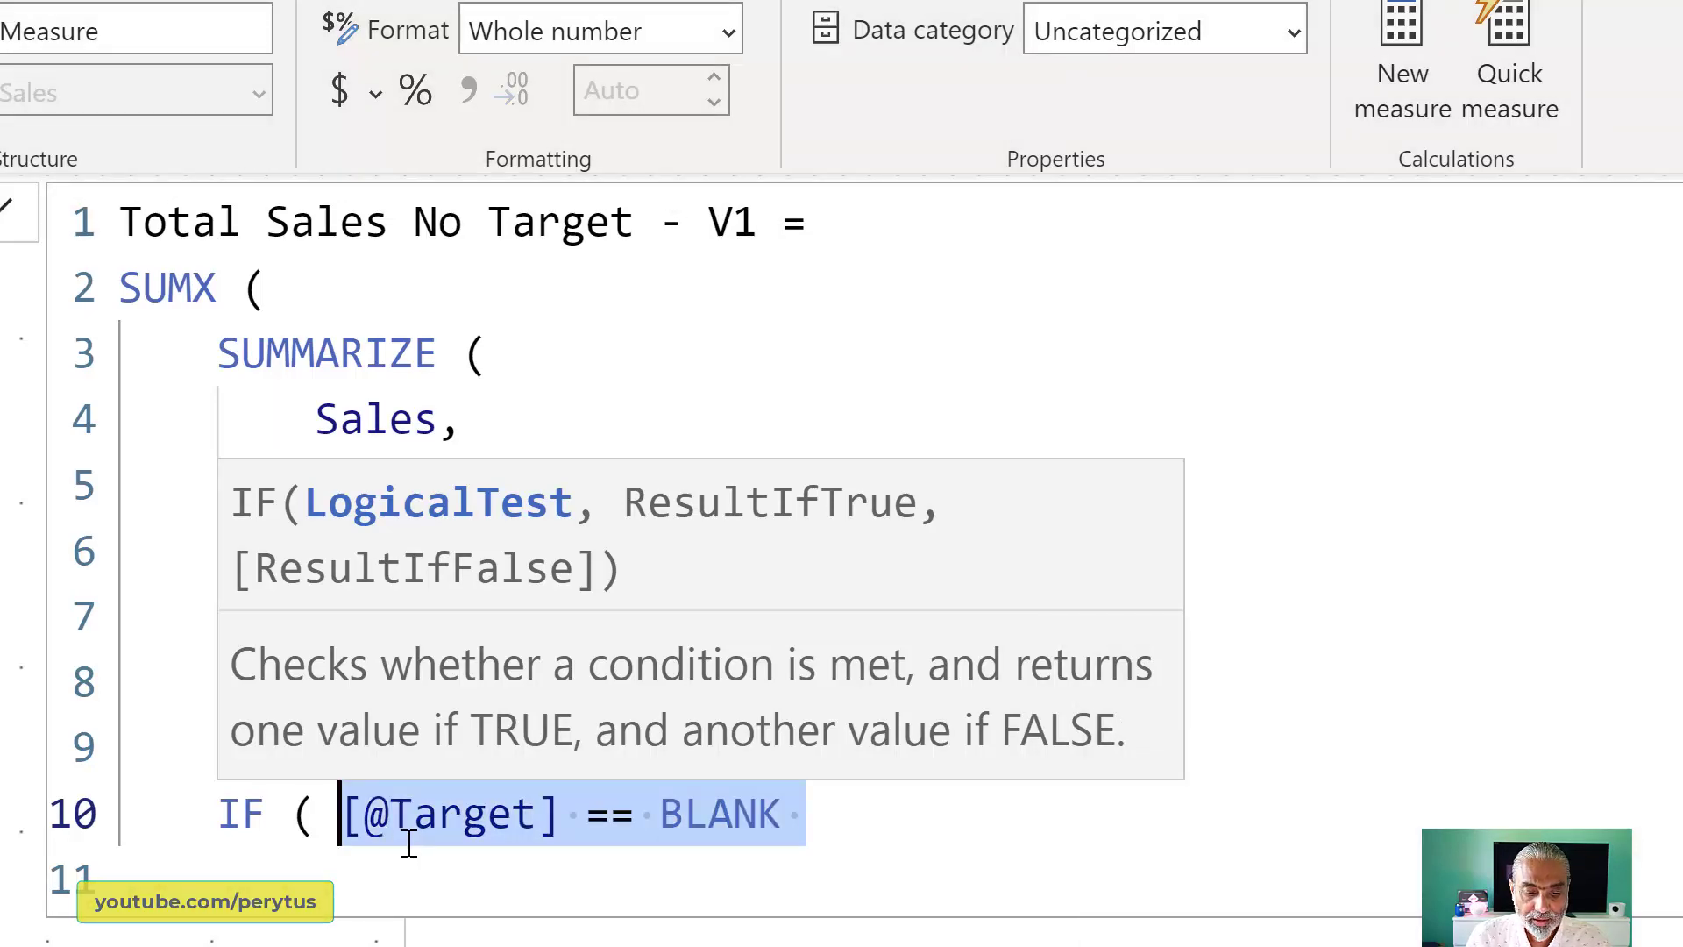
pyautogui.write('NOT ISB')
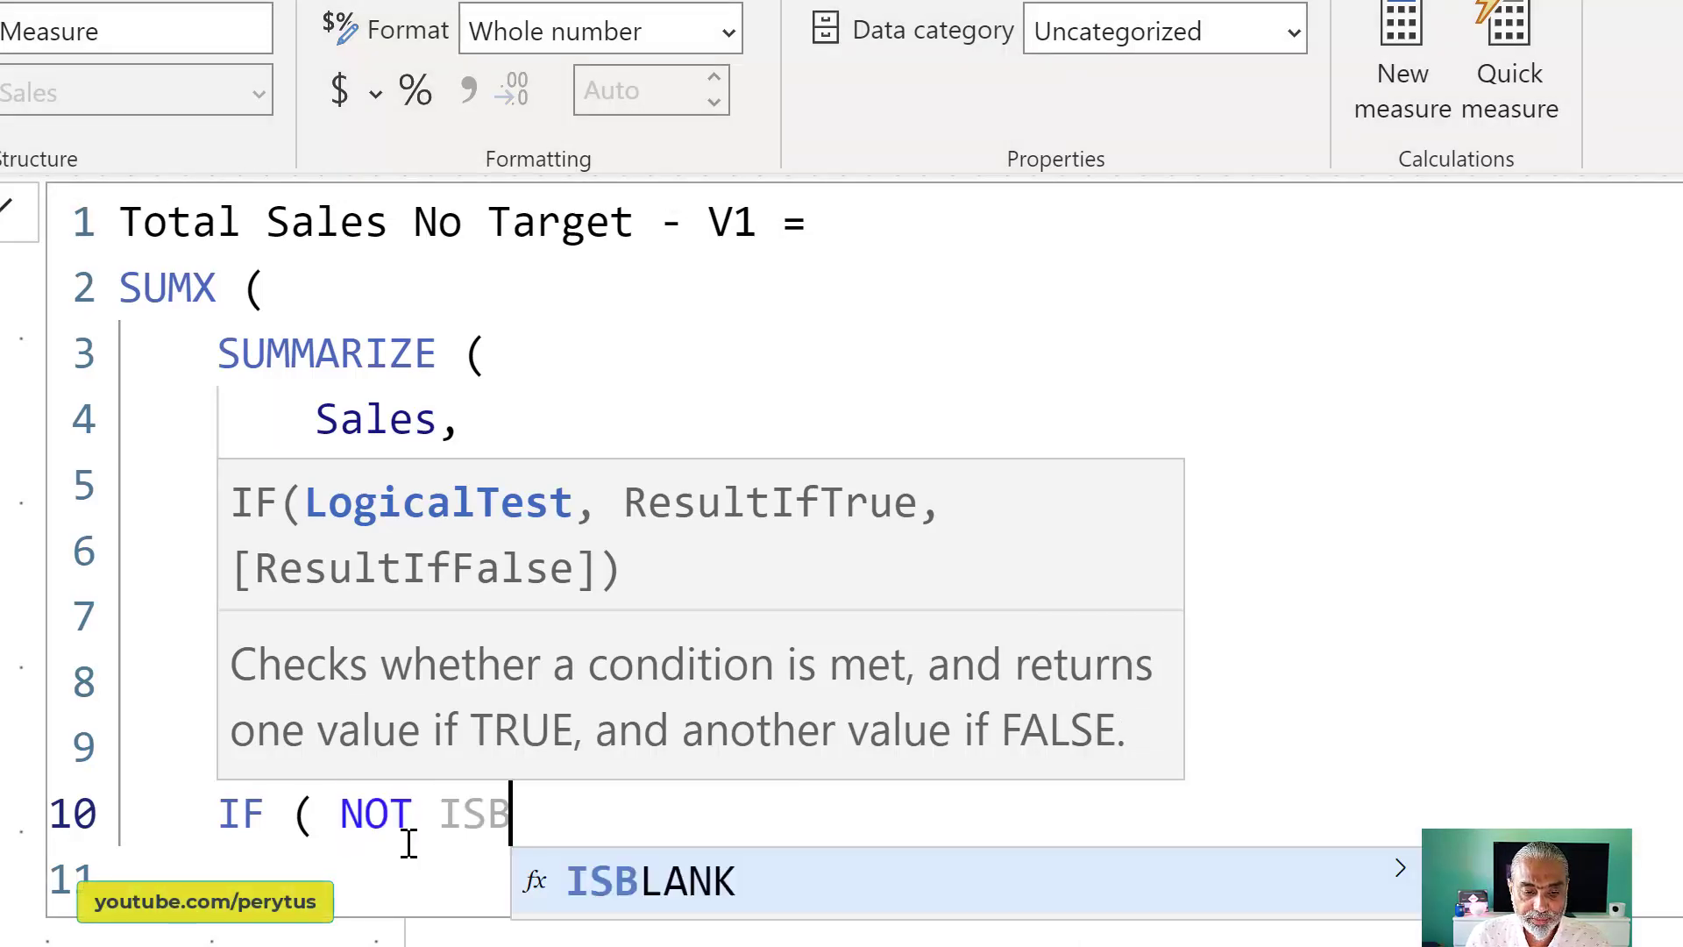
pyautogui.write('LANK ( [@')
pyautogui.press('BackSpace')
pyautogui.write('[@T')
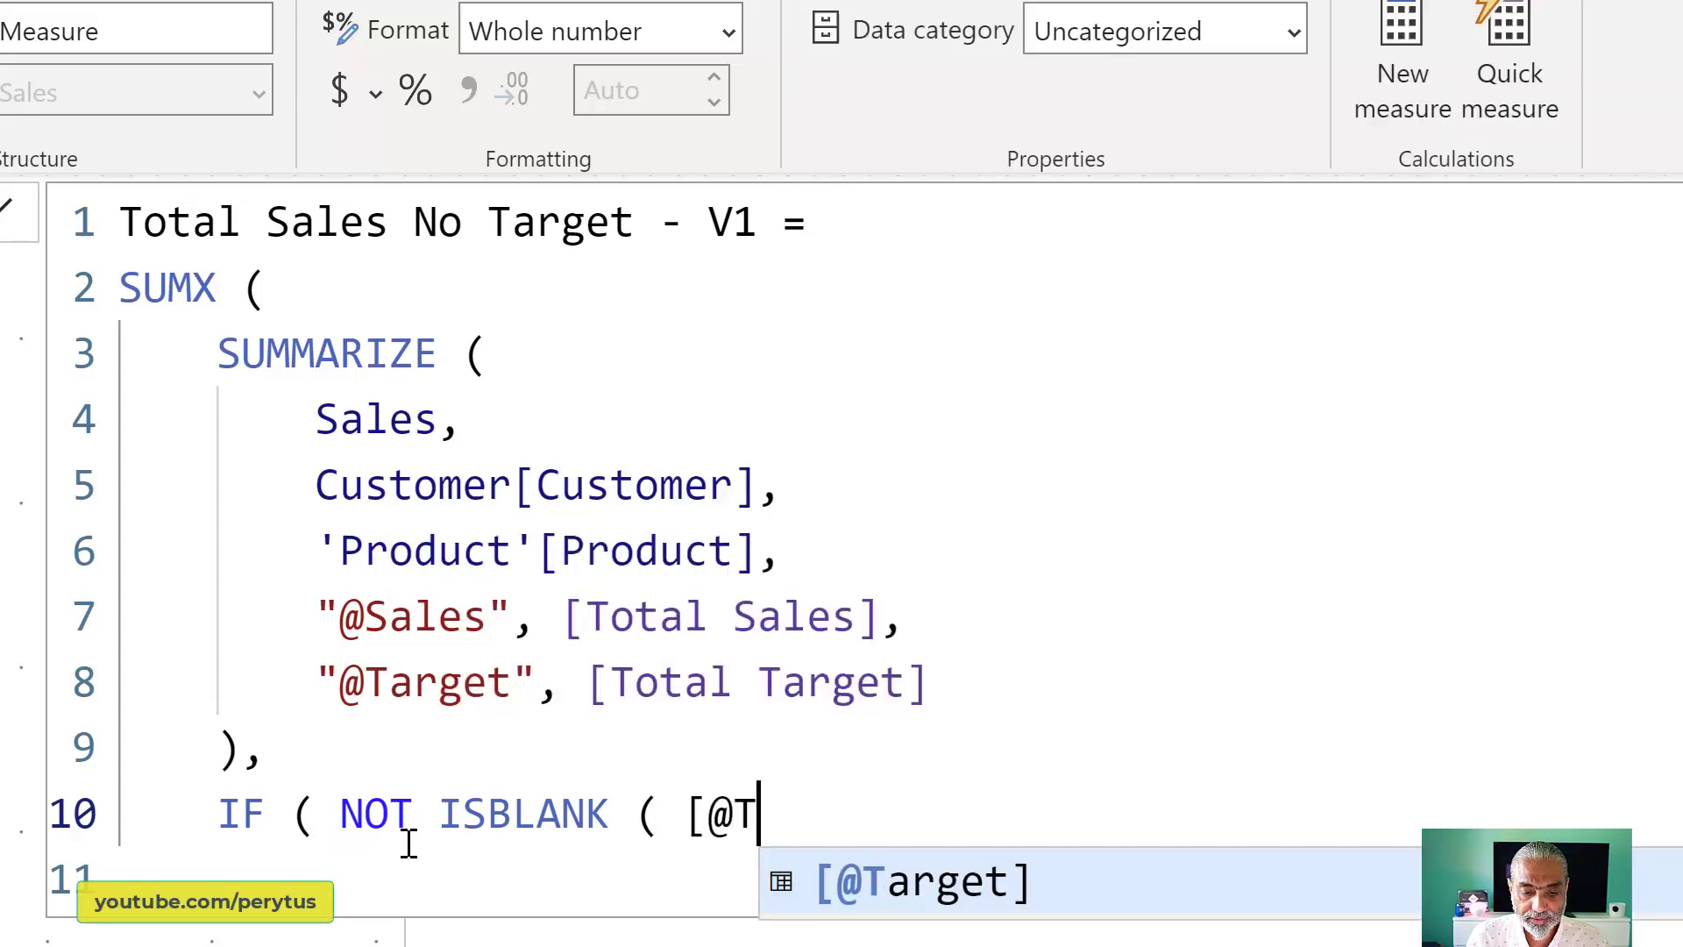
pyautogui.press('Tab')
pyautogui.write('),')
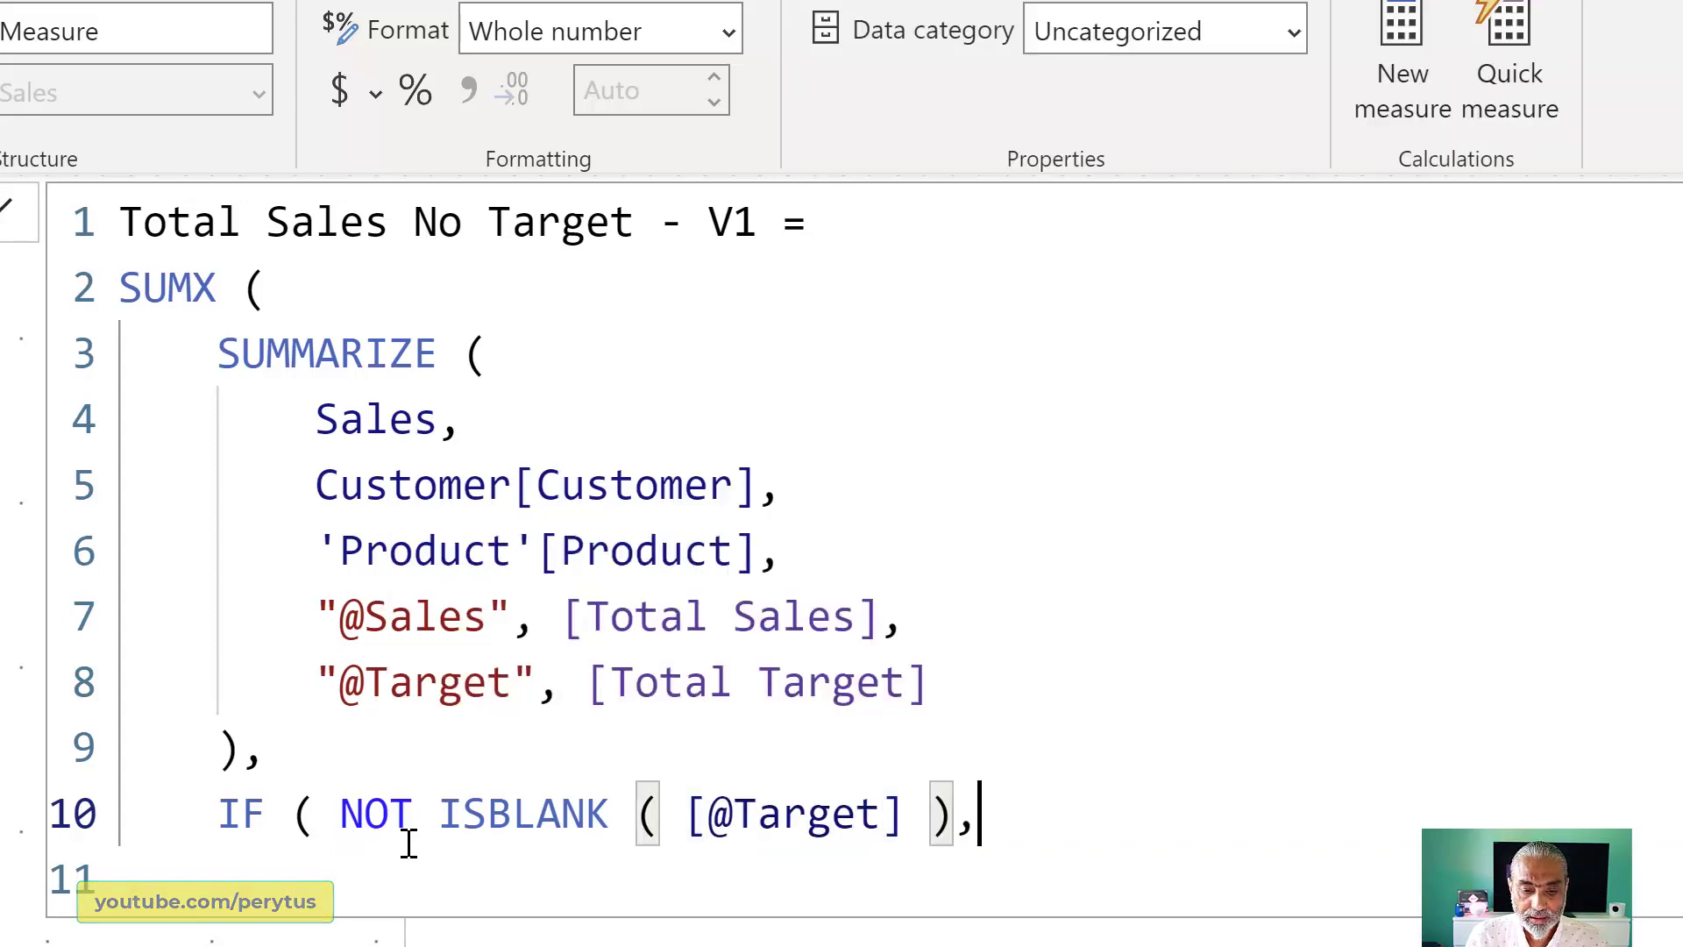
pyautogui.write(' [@Sale')
pyautogui.press('Tab')
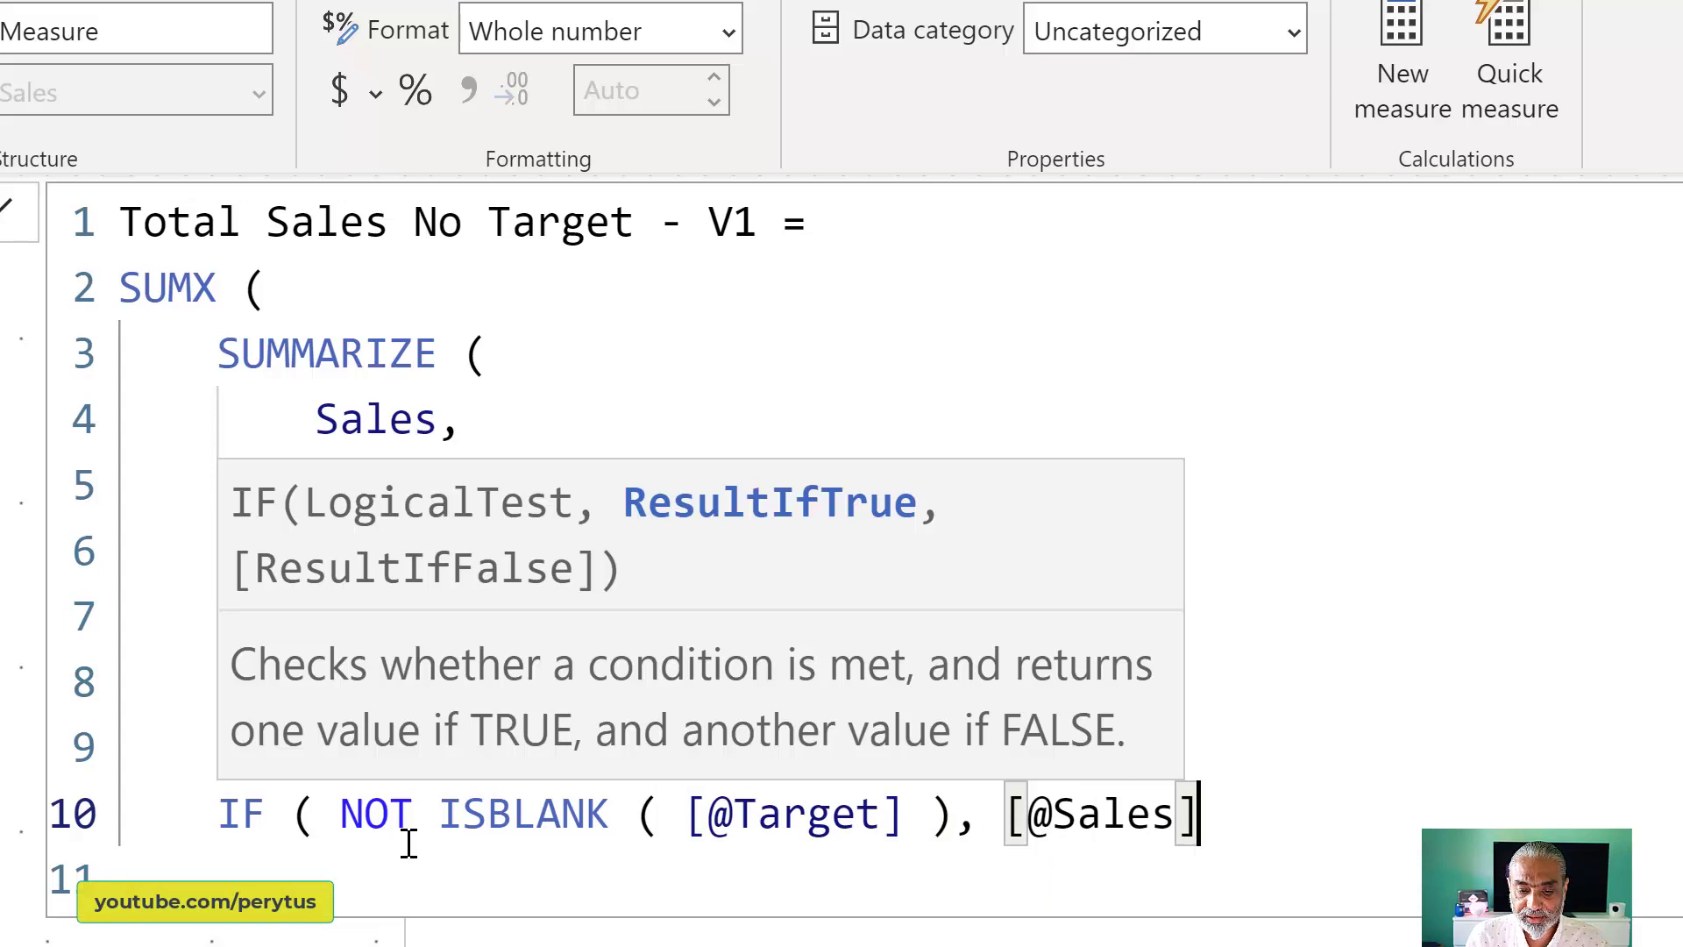
pyautogui.write(')')
# - Close SUMX with a final bracket and commit the measure
pyautogui.press('Return')
pyautogui.write(')')
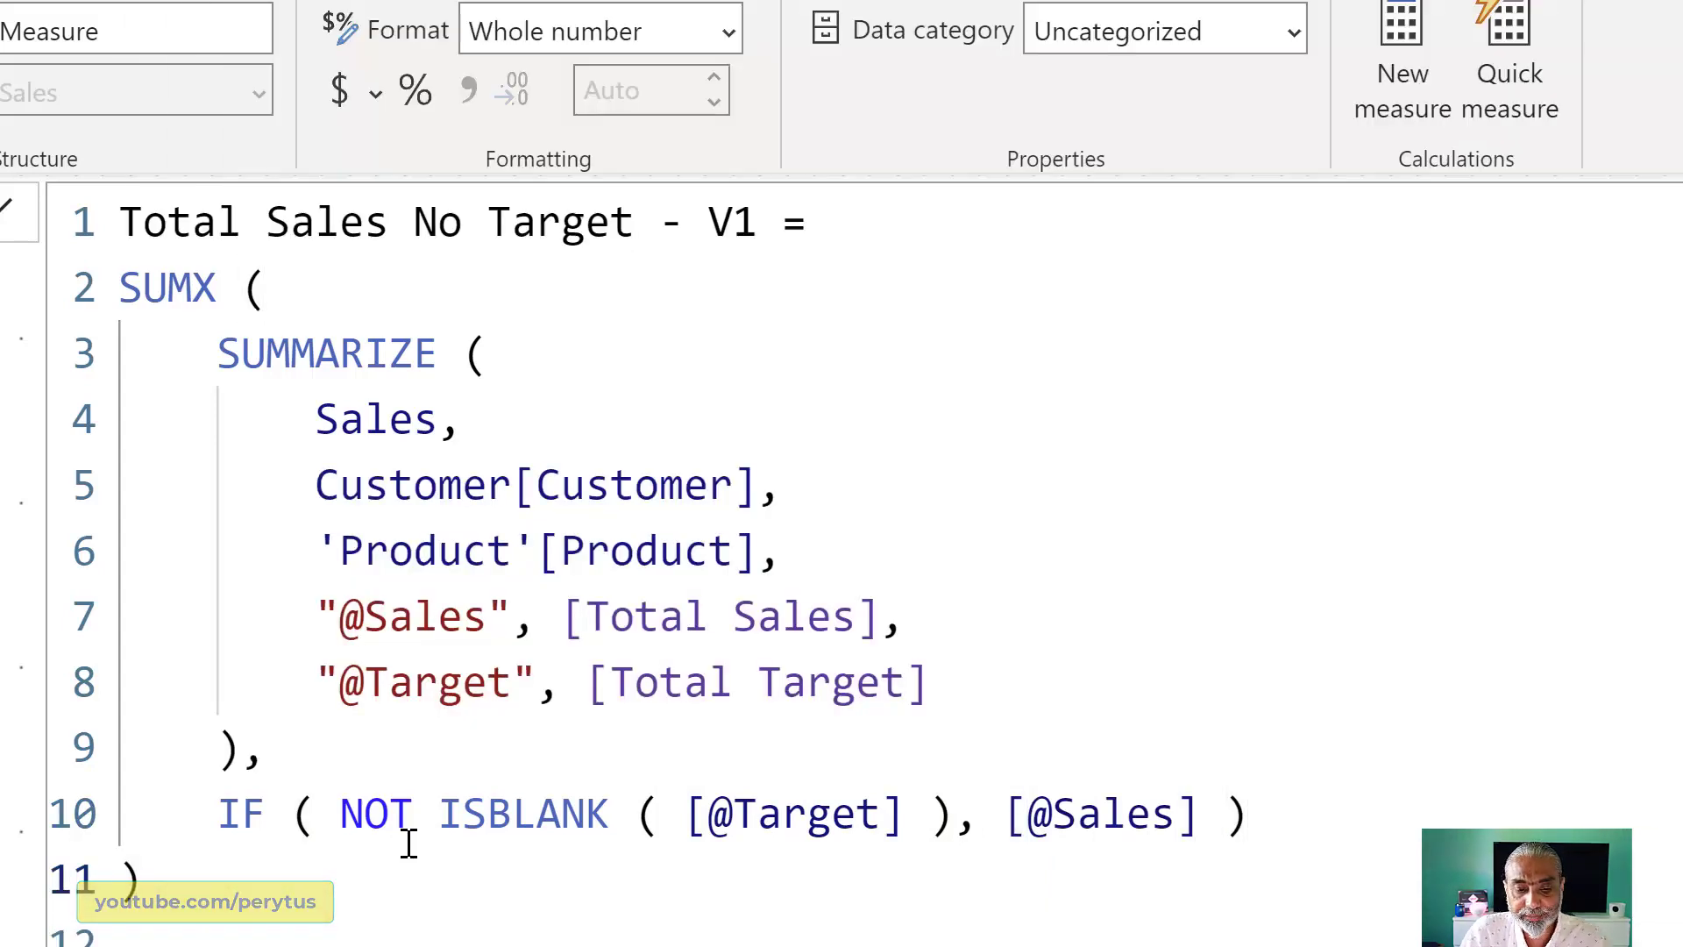
pyautogui.press('Return')
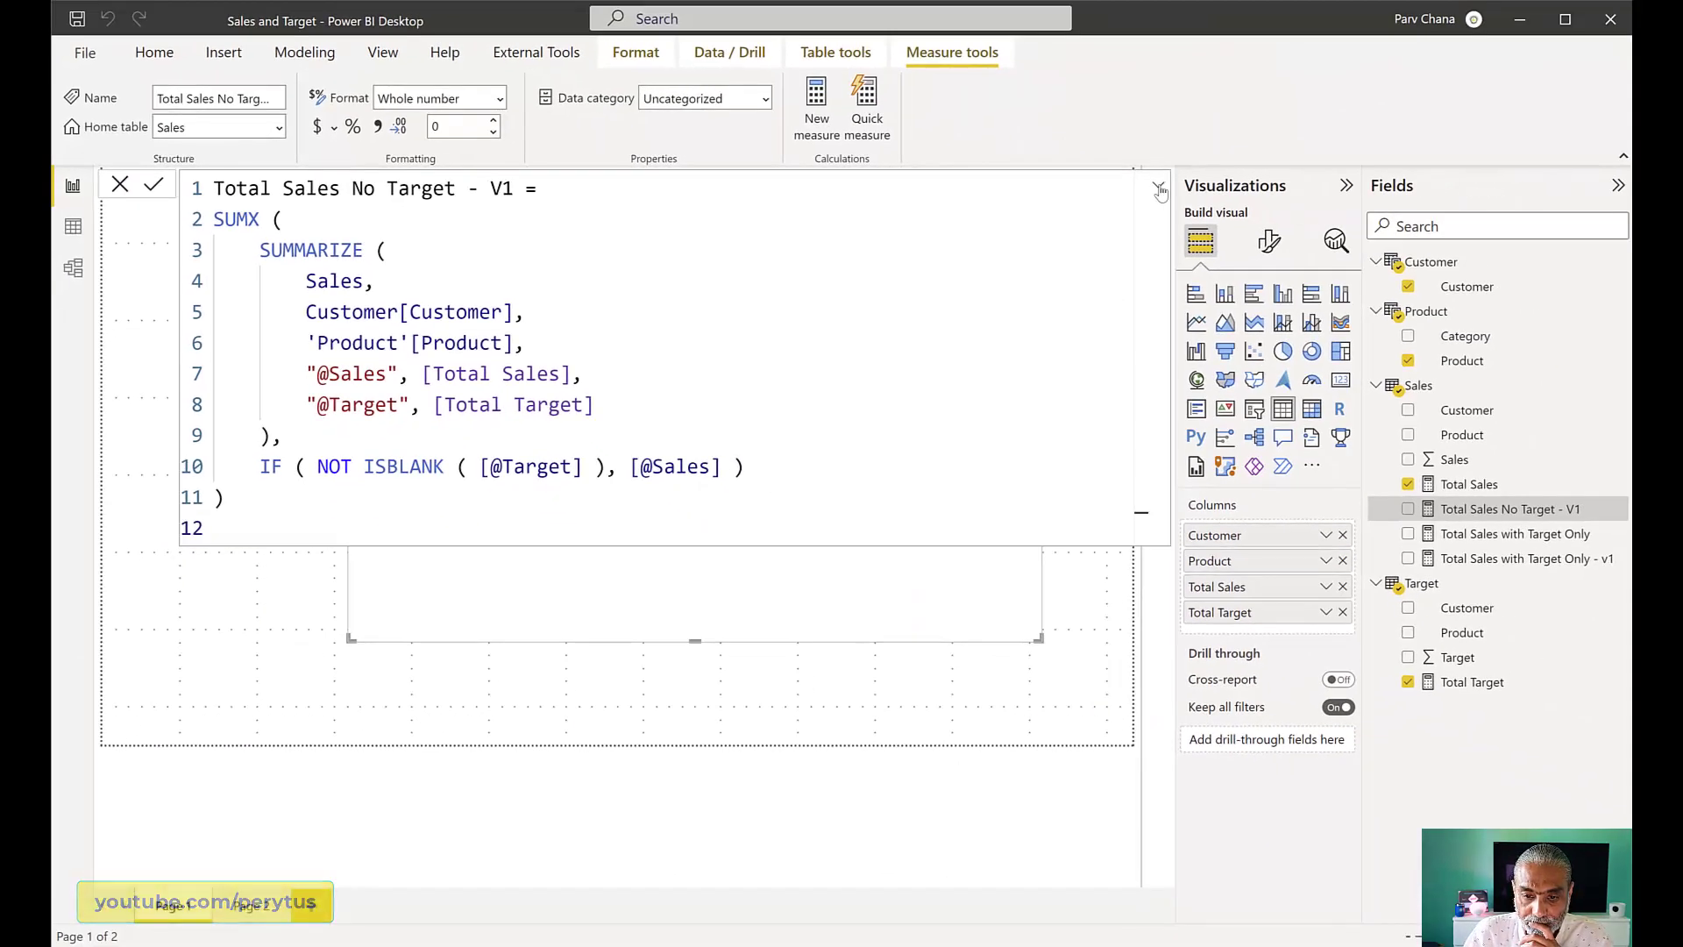
# - Add Total Sales No Target - V1 to the table and remove Total Sales and Total Target, leaving a 700 total
pyautogui.click(1158, 190)
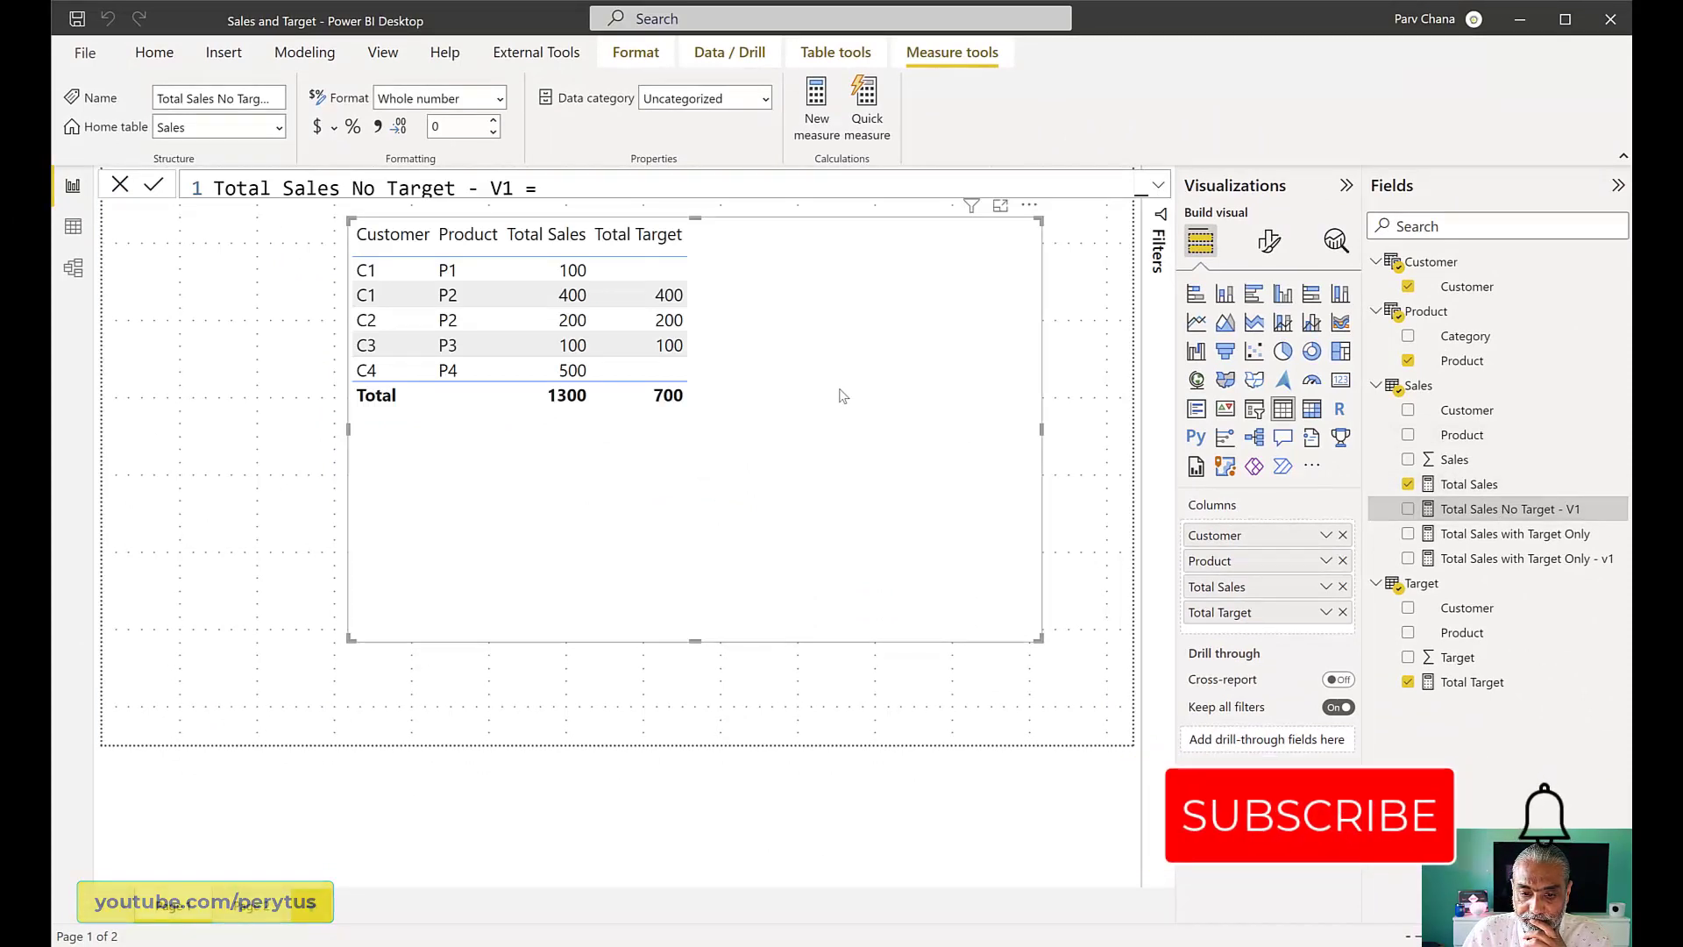
pyautogui.moveTo(1469, 516); pyautogui.dragTo(907, 453)
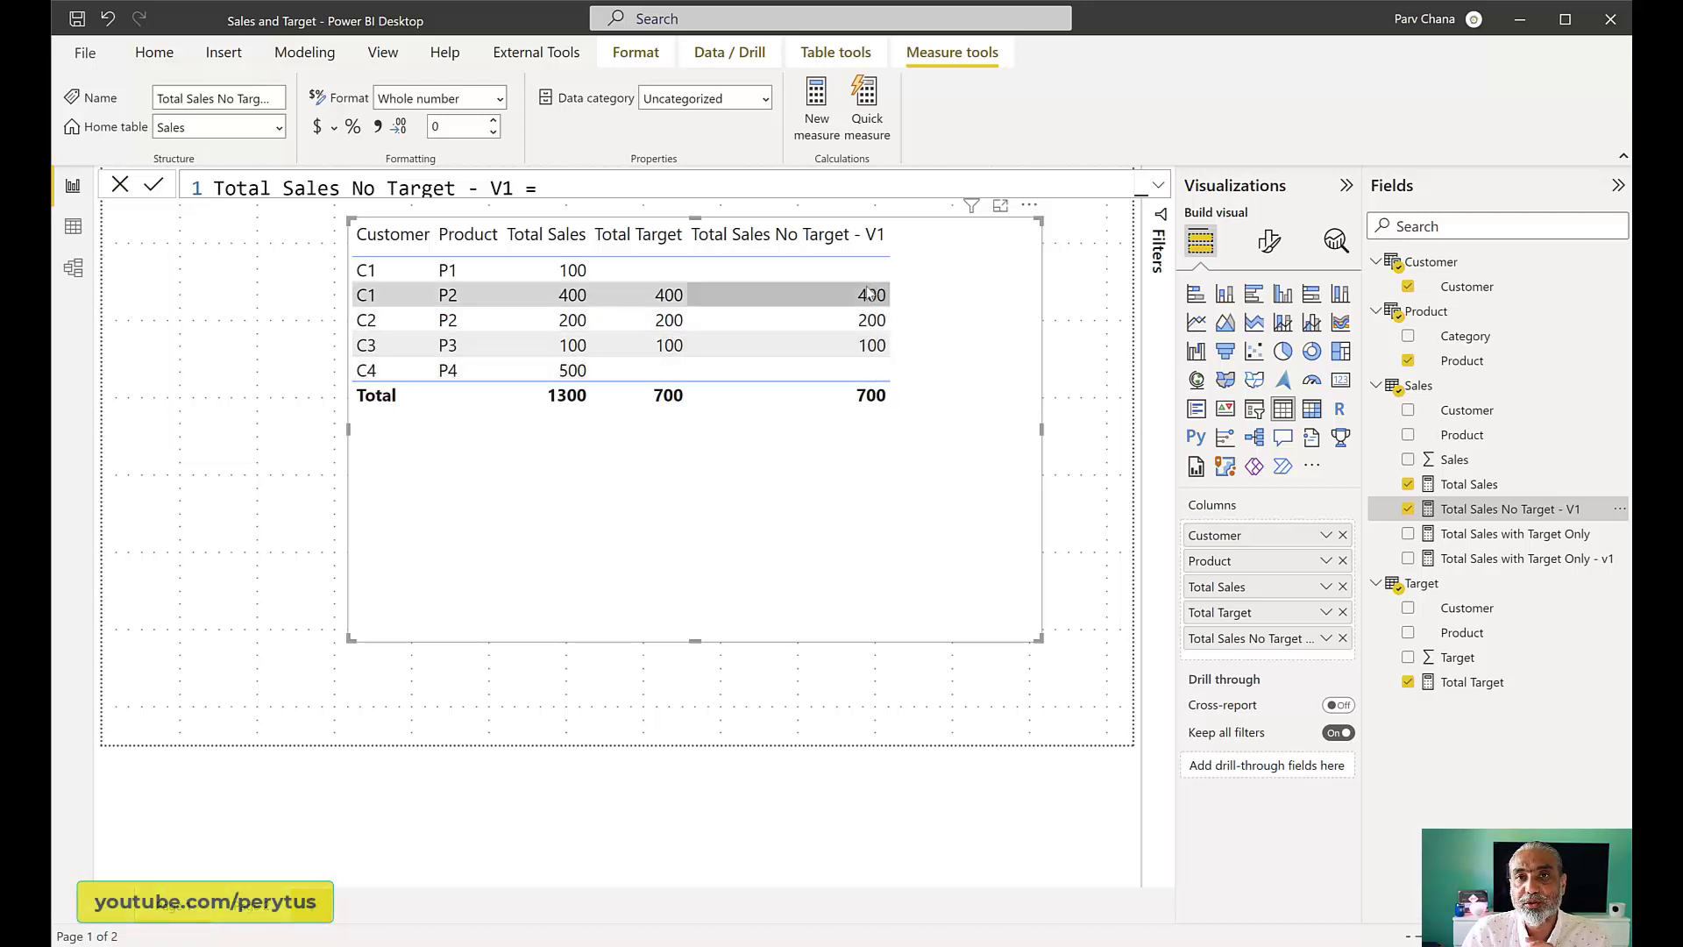
pyautogui.click(1342, 587)
pyautogui.click(1342, 587)
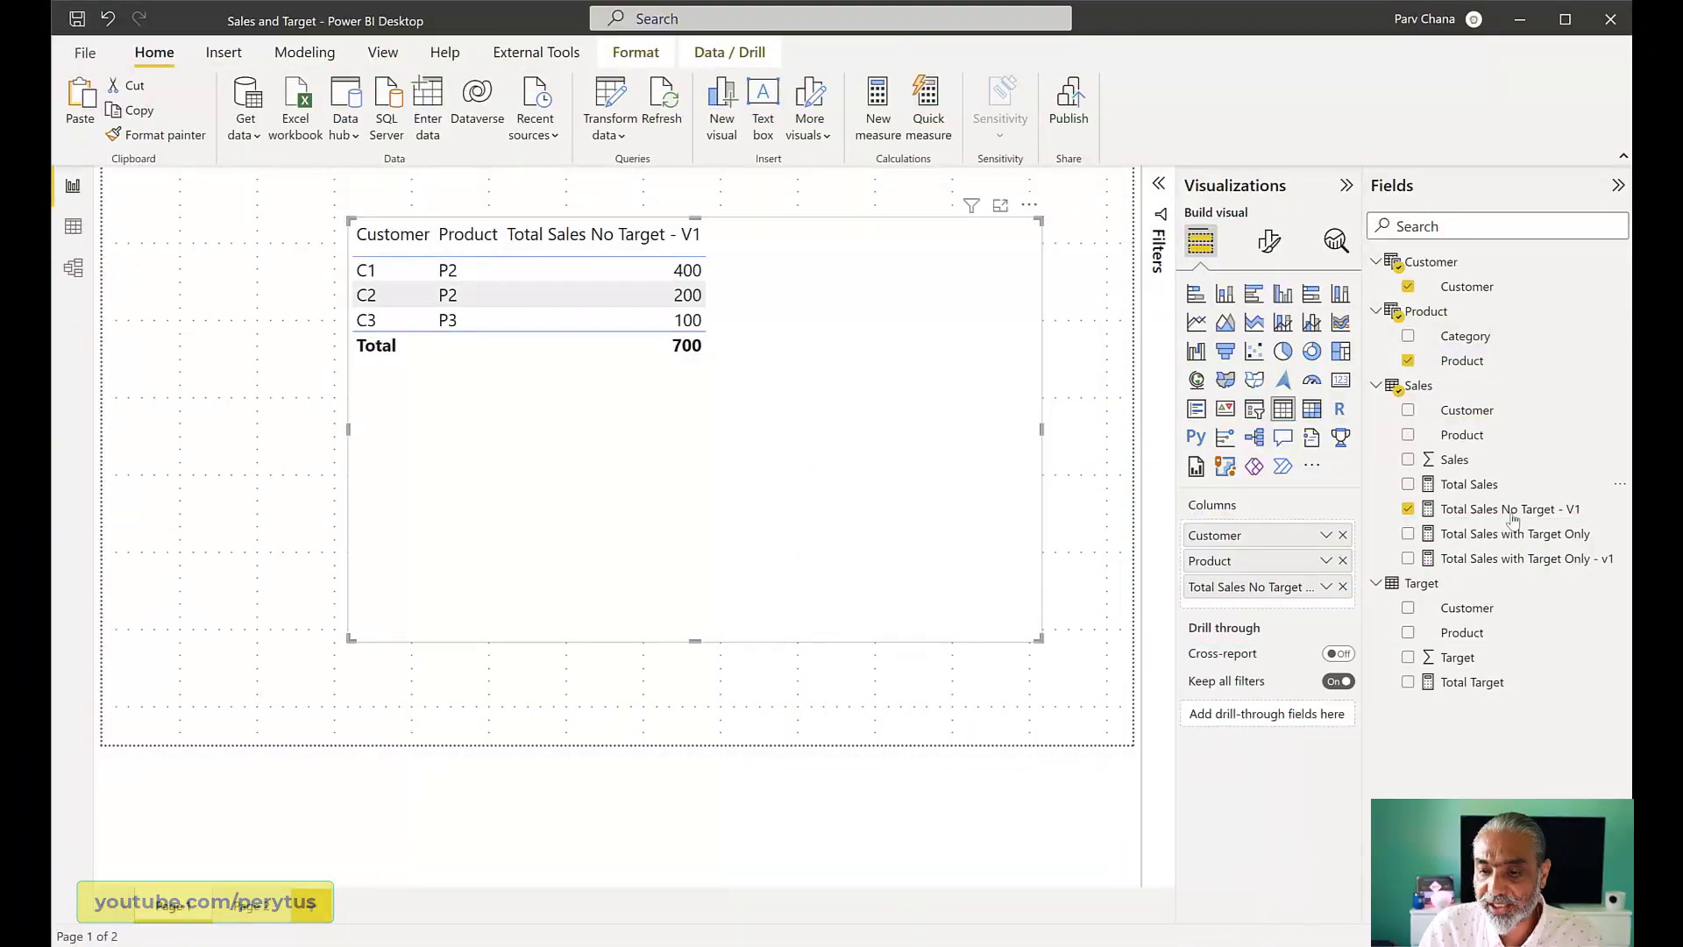
# - Review the V1 formula, then remove Product from the table to show sales per customer
pyautogui.click(1511, 510)
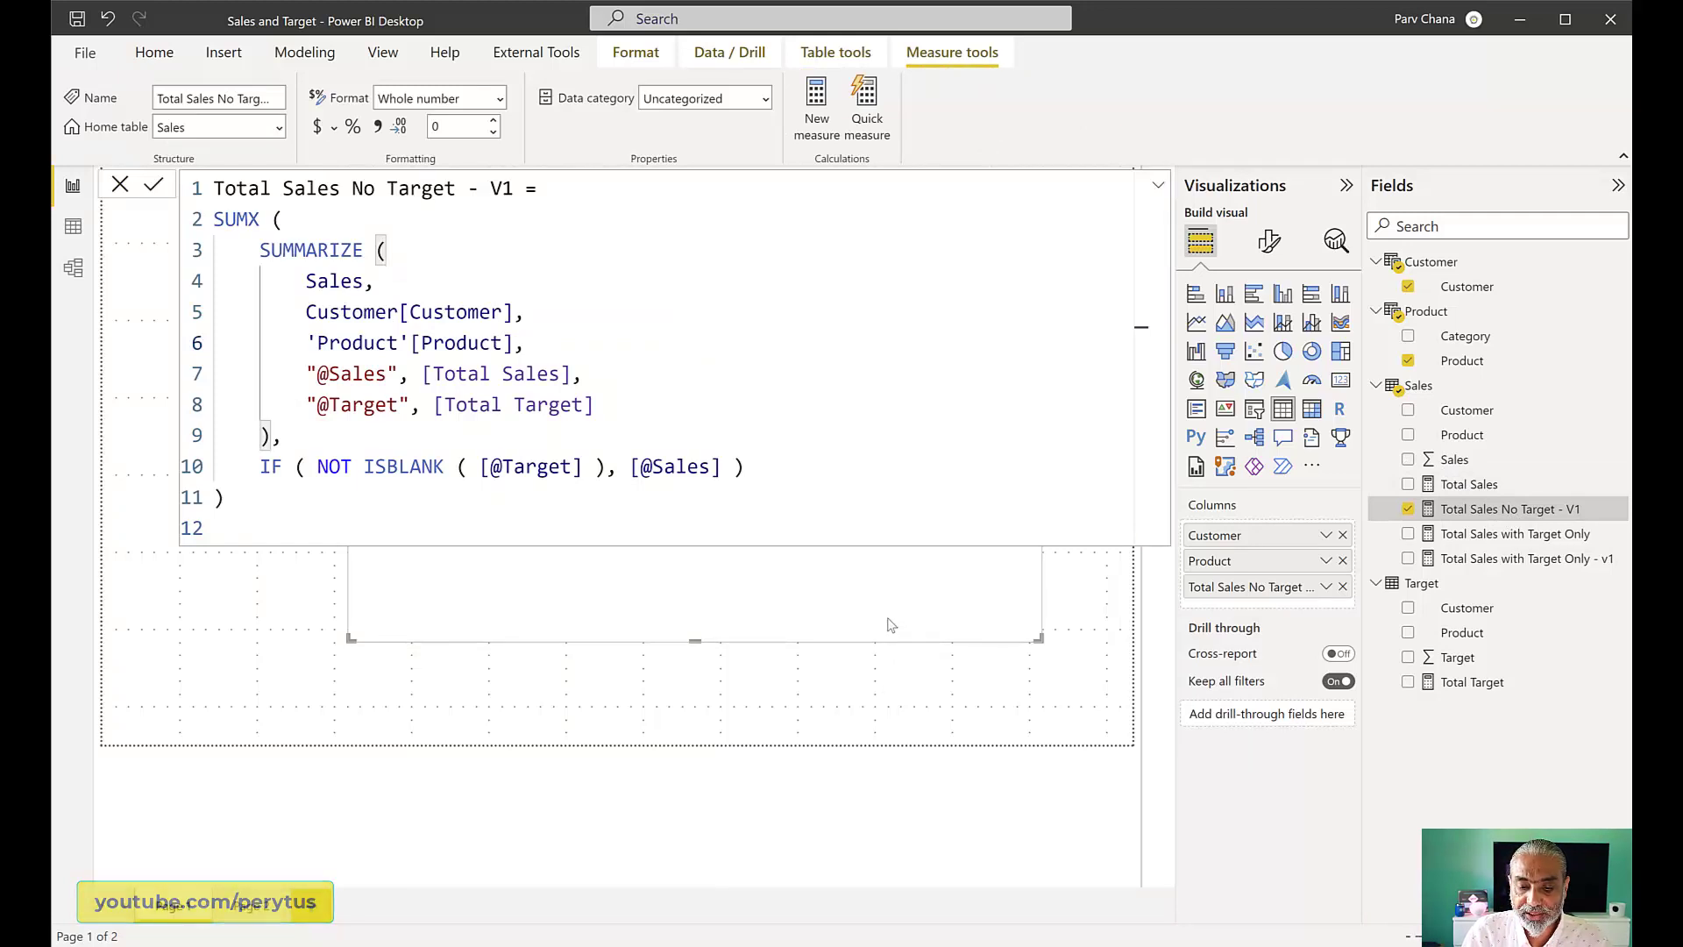
pyautogui.click(1112, 586)
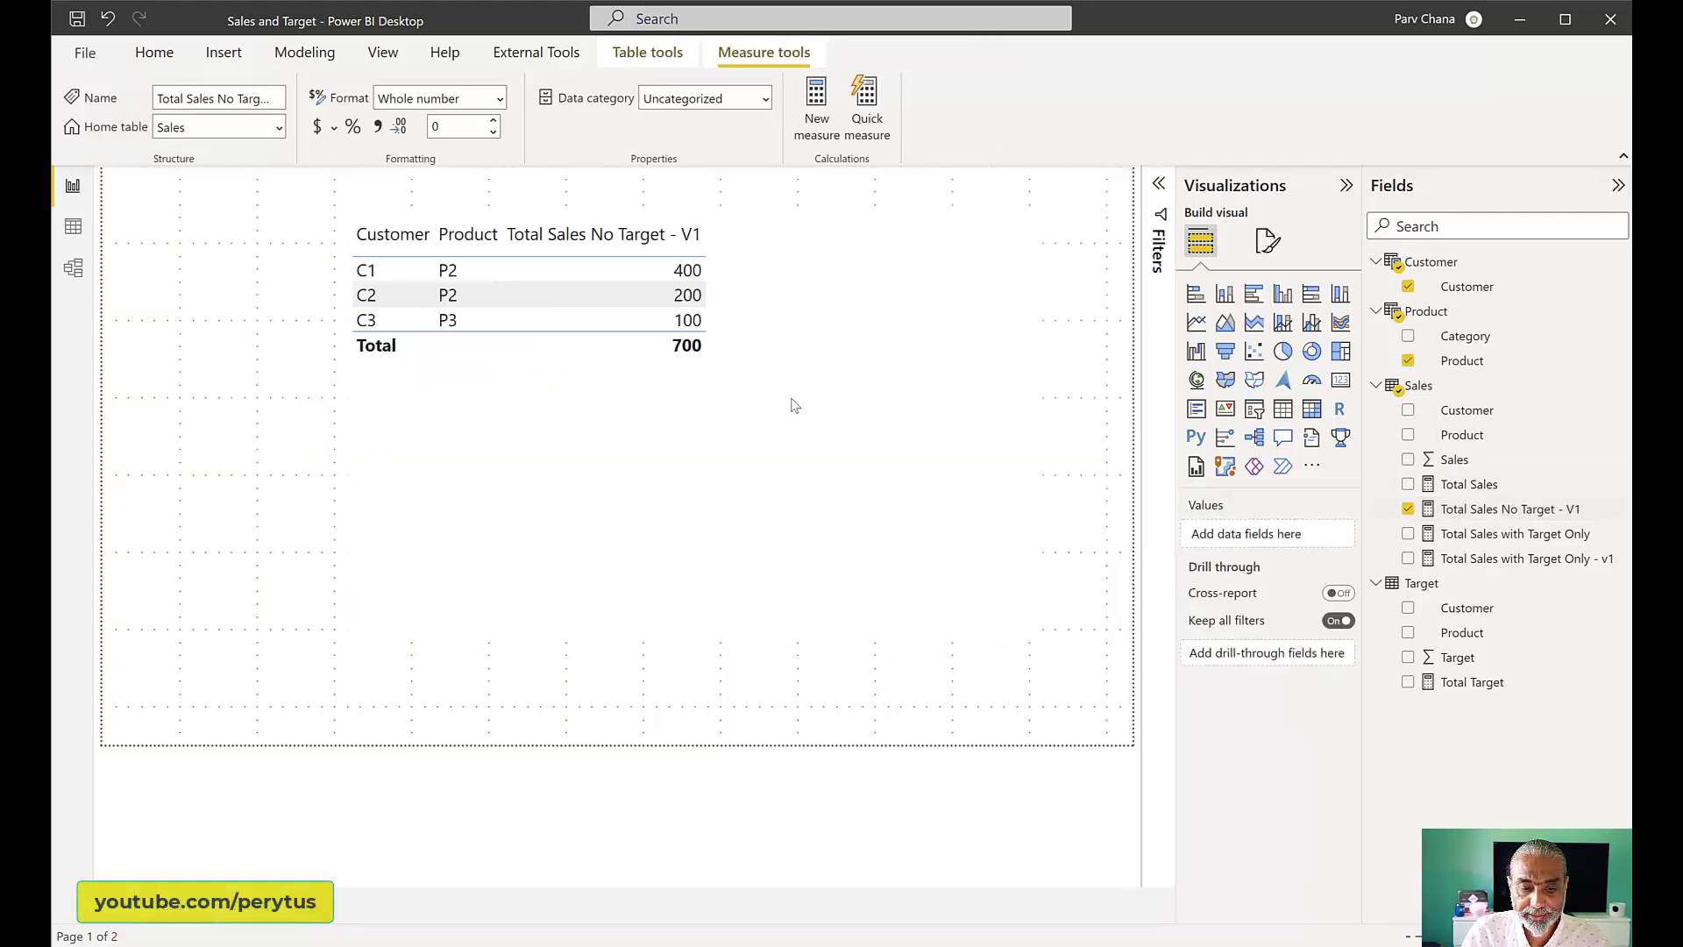
pyautogui.click(699, 402)
pyautogui.click(1342, 560)
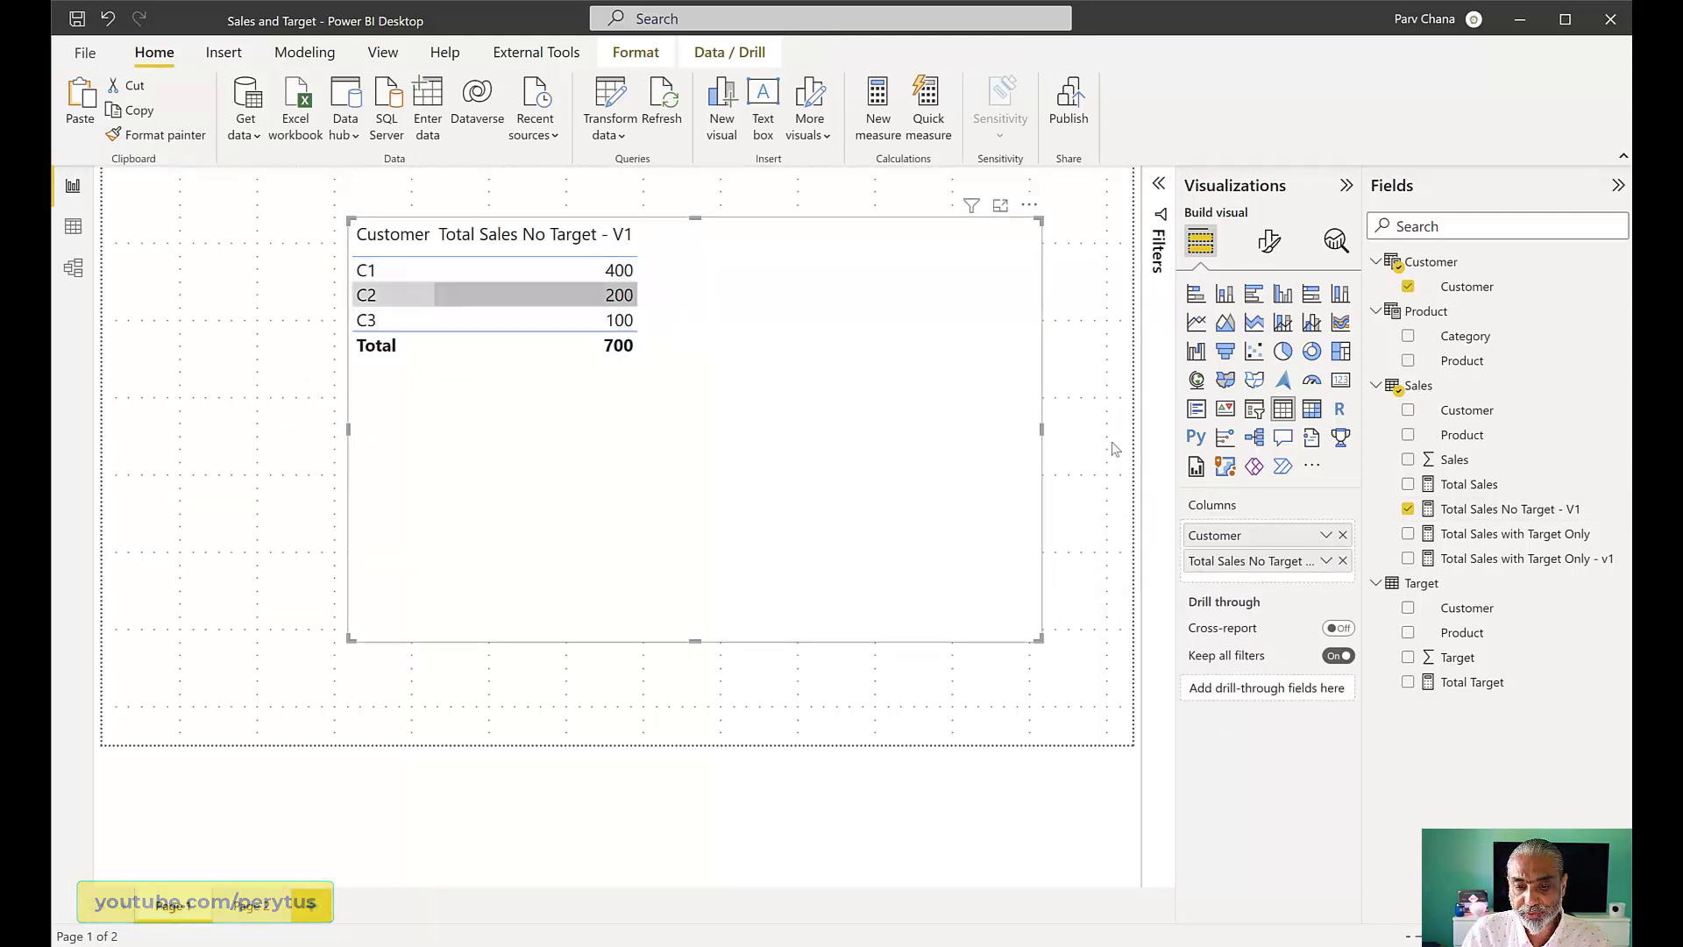
# - Narrow the customer table, paste a copy, and swap the copy's Customer field for Product
pyautogui.moveTo(1037, 428); pyautogui.dragTo(620, 495)
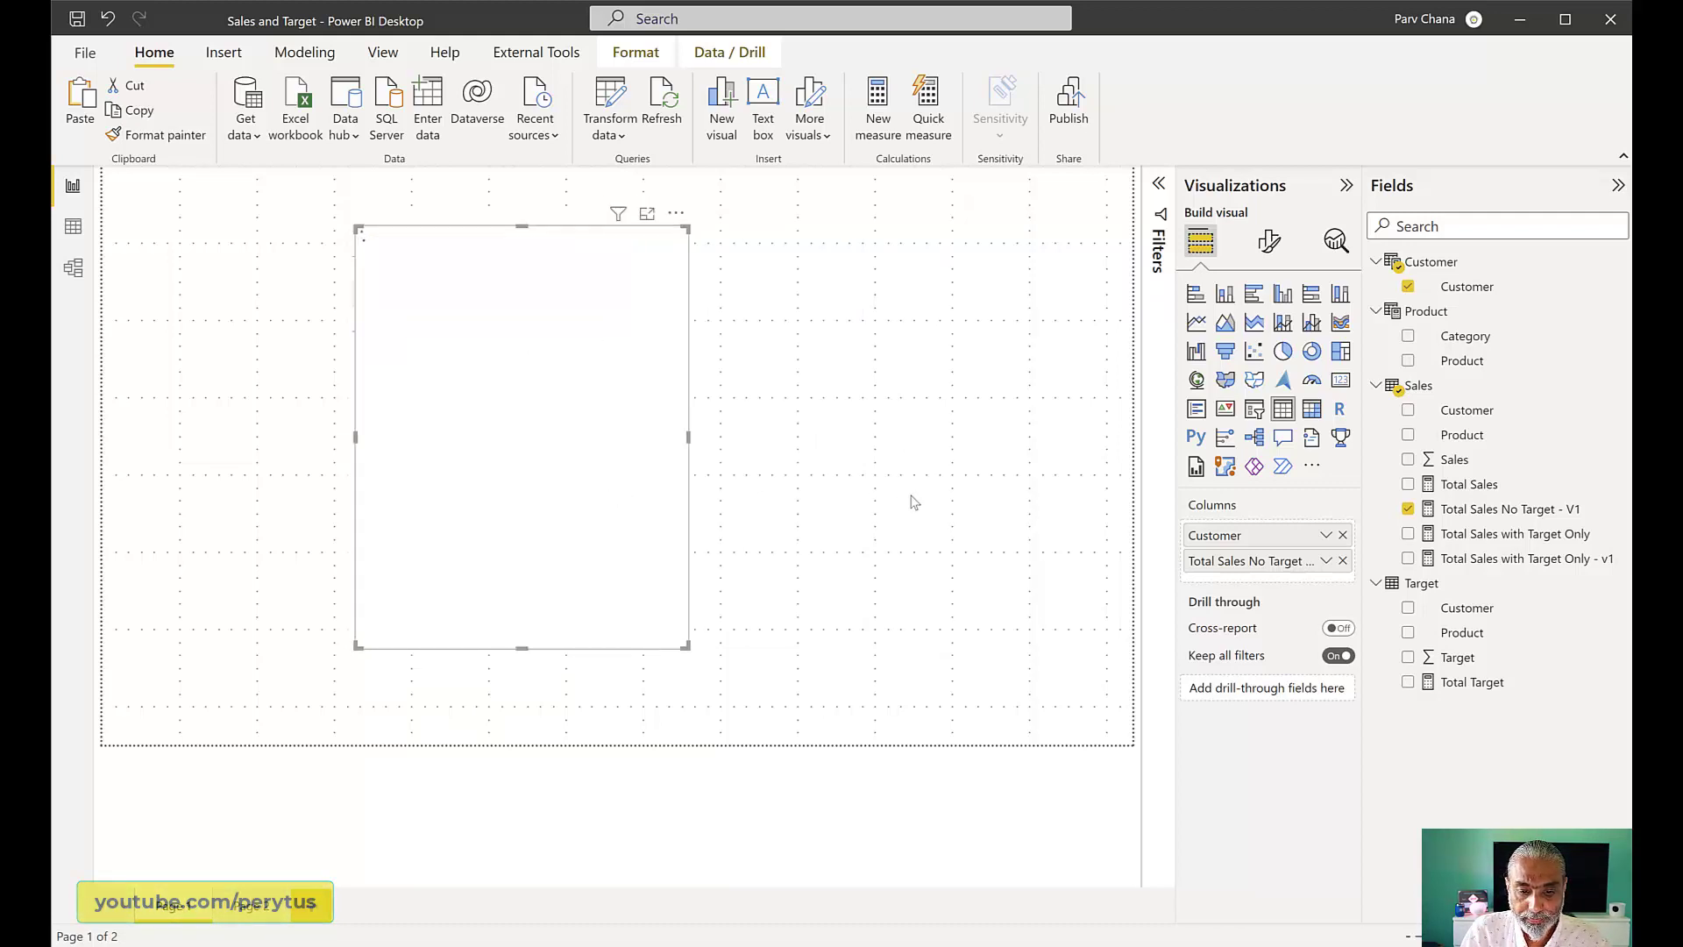
pyautogui.hotkey('ctrl', 'v')
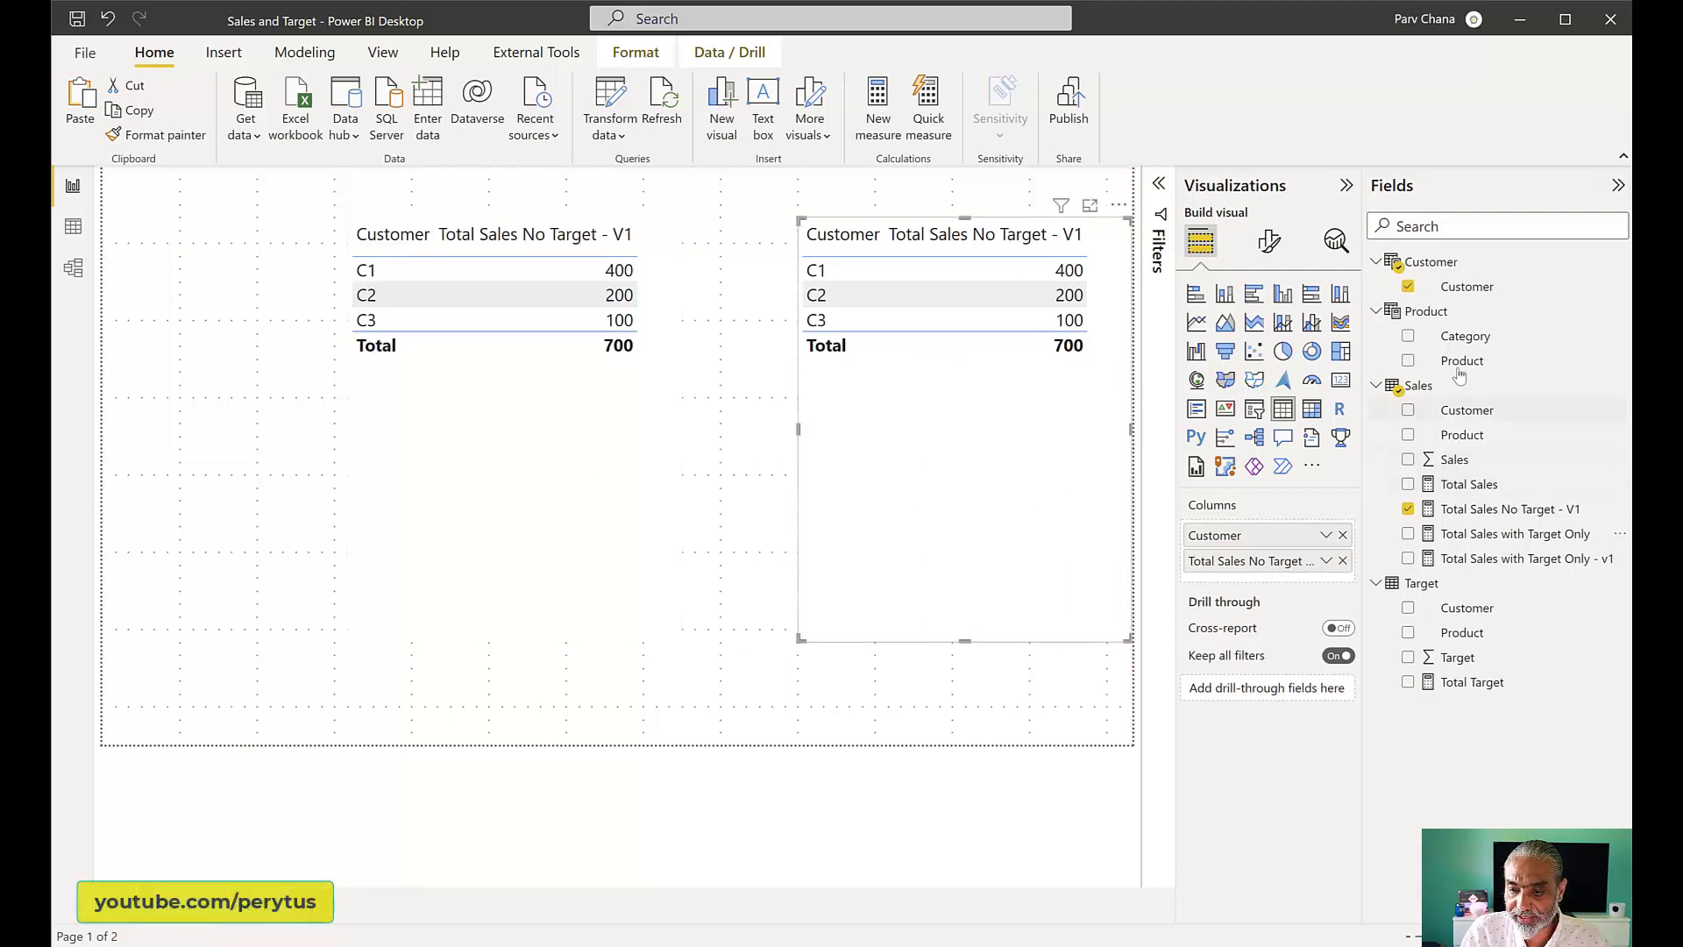
pyautogui.moveTo(1463, 361); pyautogui.dragTo(981, 508)
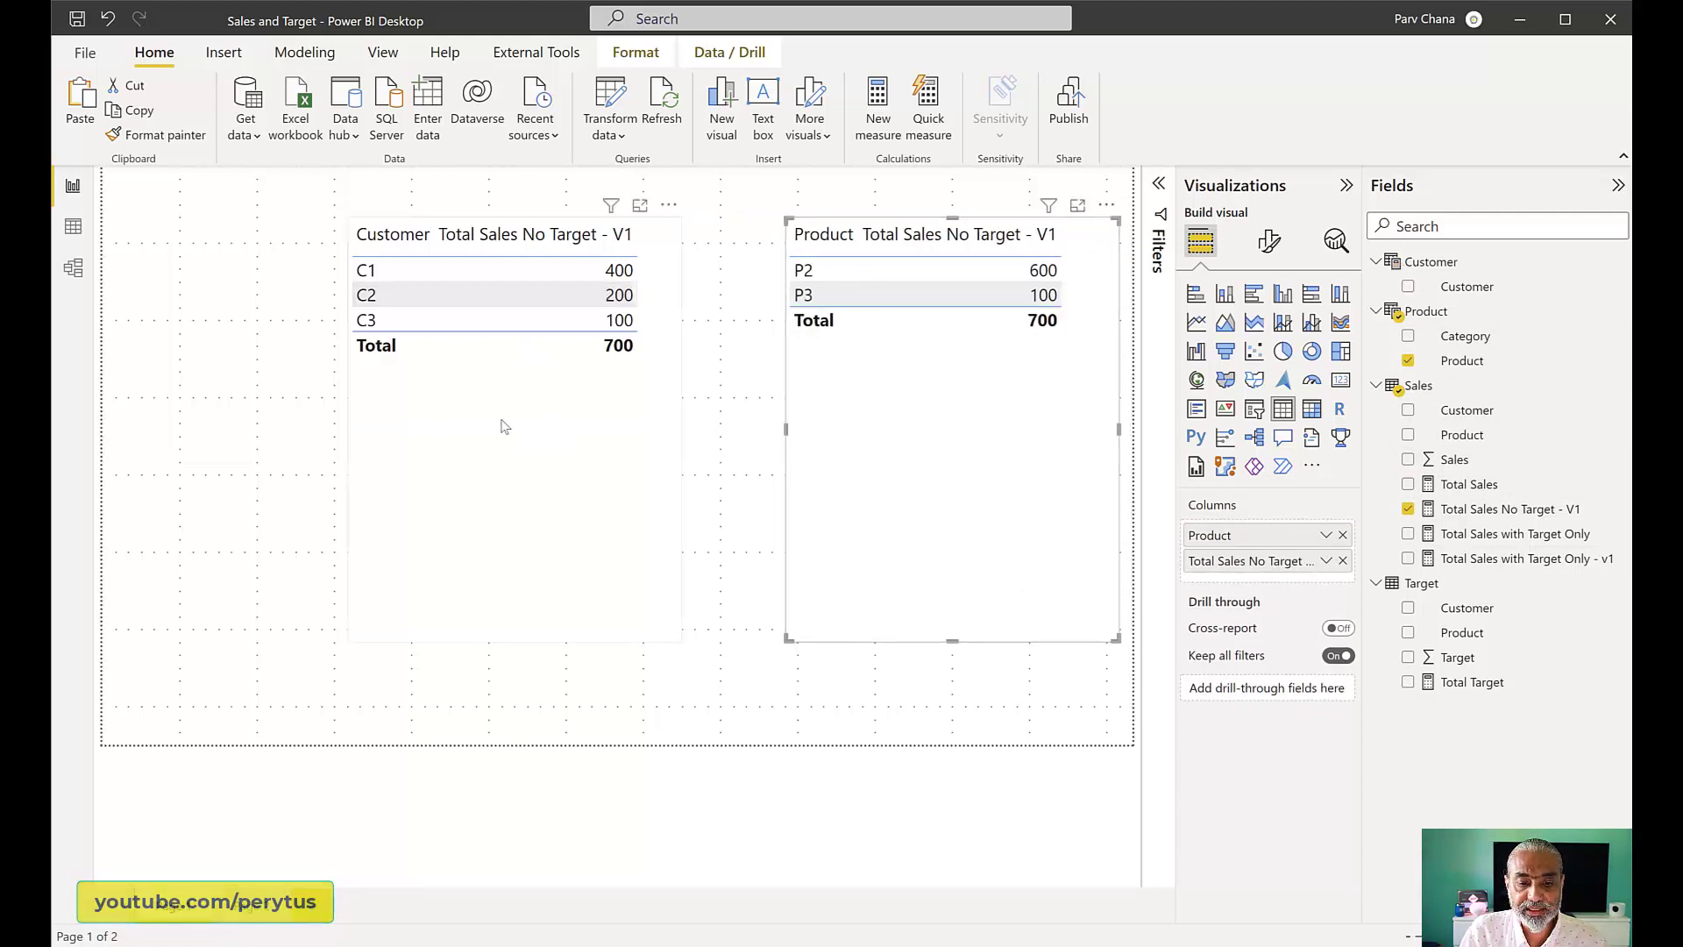
# - Reposition and shorten the customer and product tables so they sit side by side
pyautogui.moveTo(505, 427); pyautogui.dragTo(491, 425)
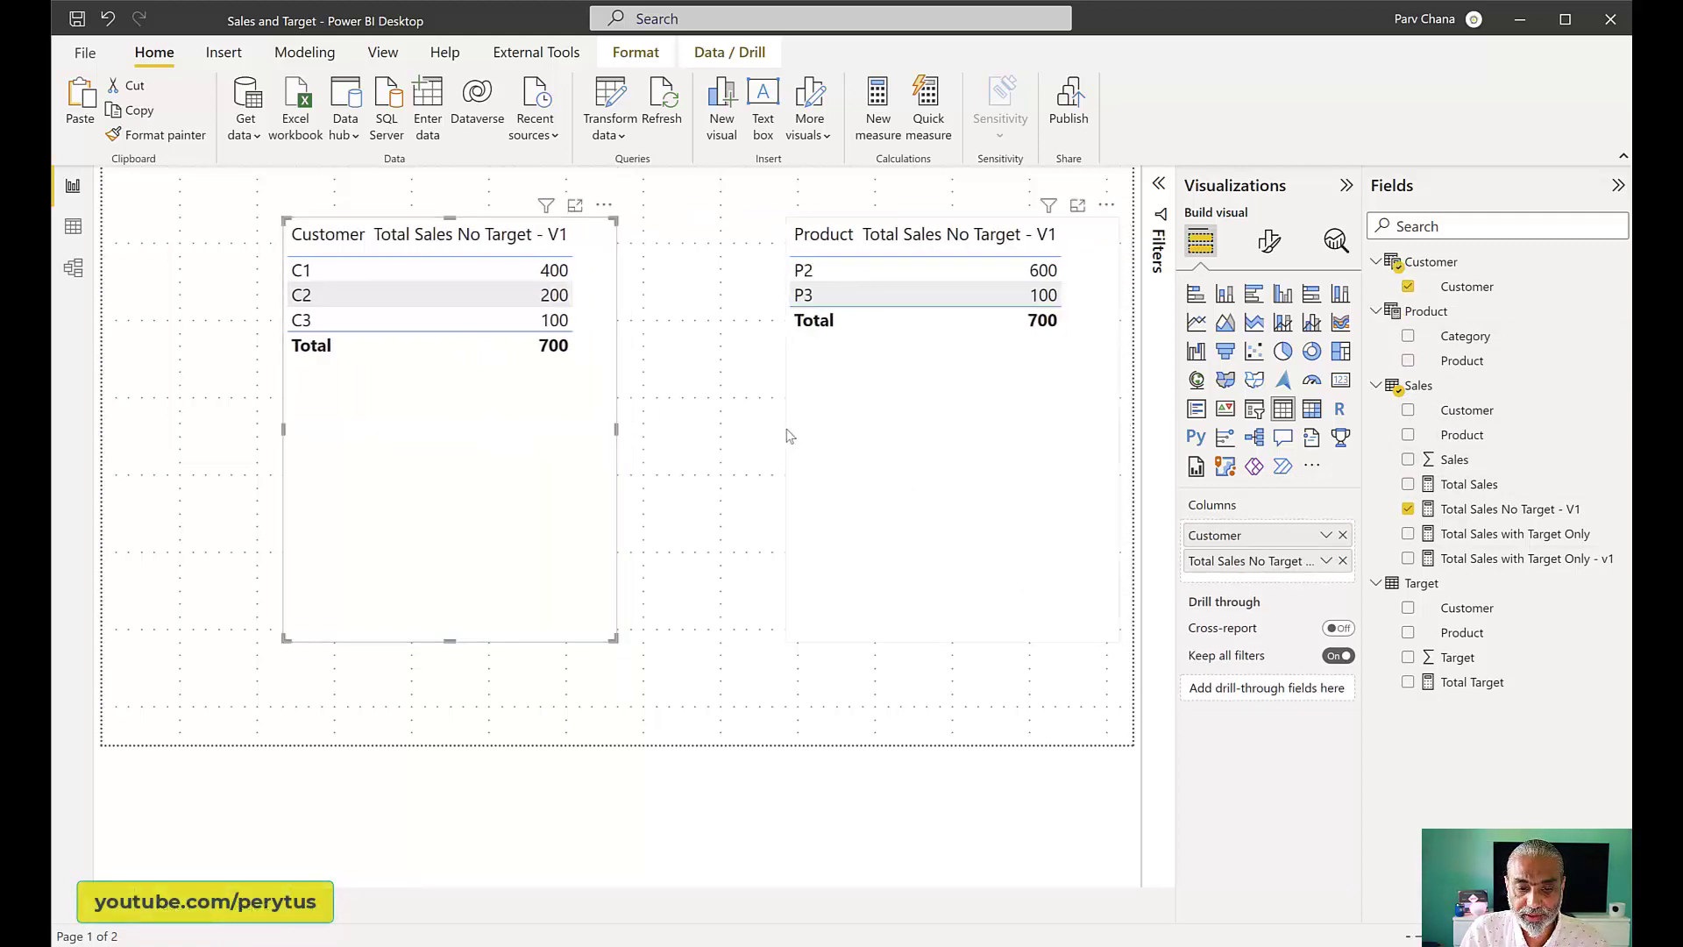
pyautogui.moveTo(789, 436); pyautogui.dragTo(737, 423)
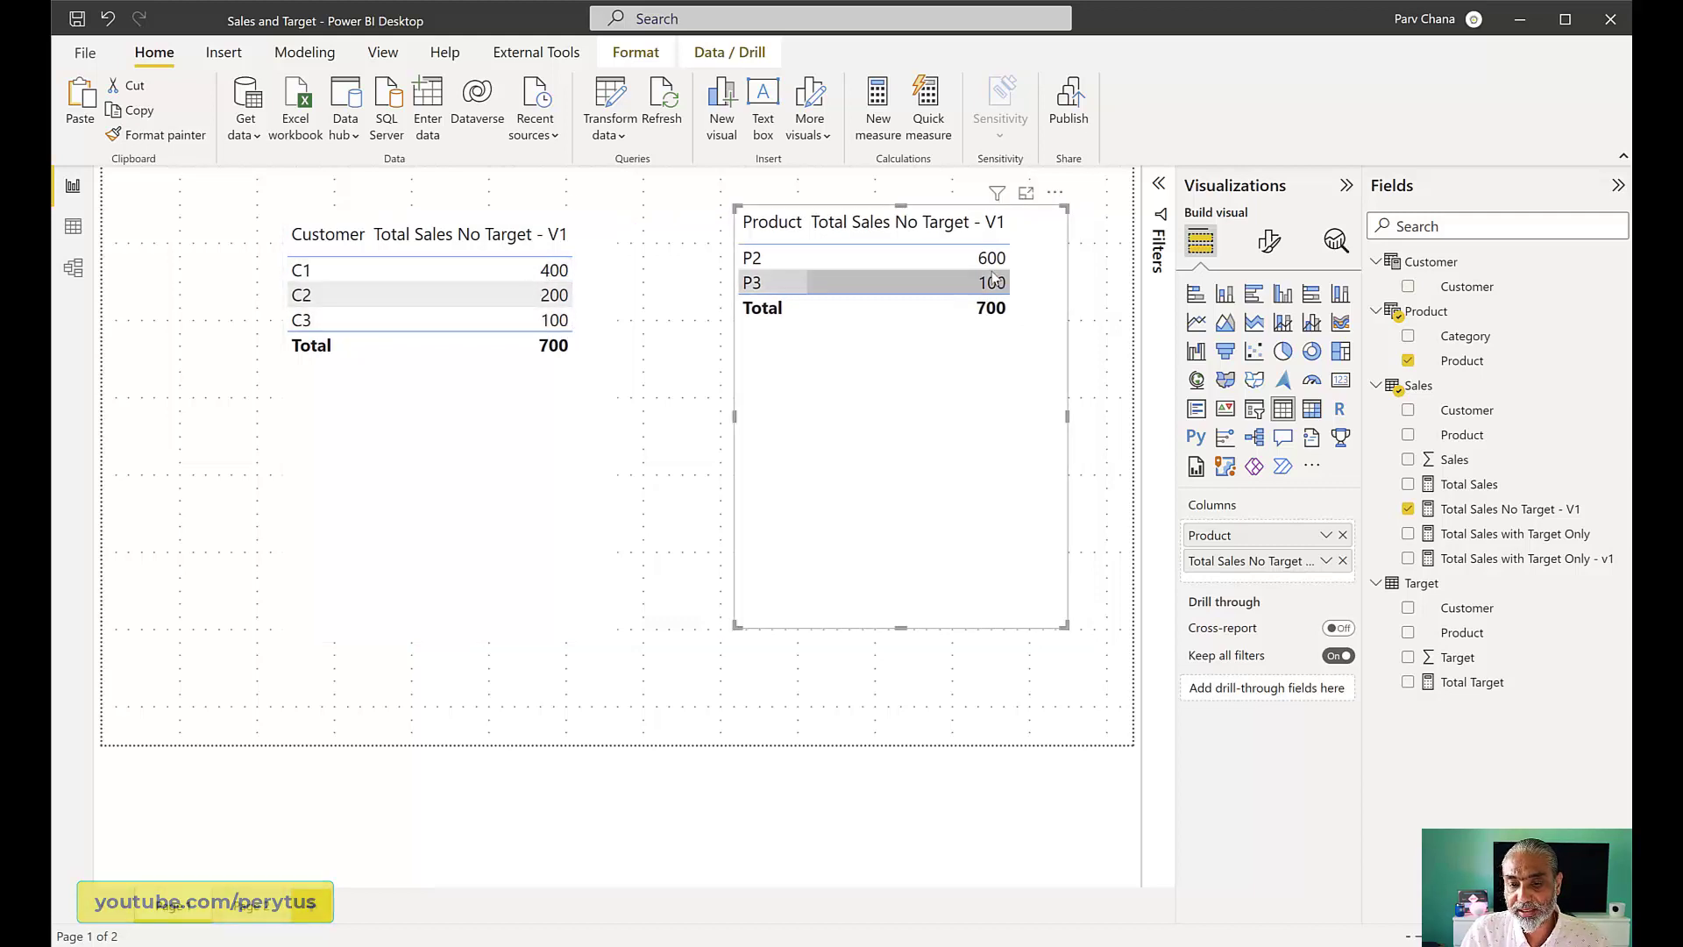
pyautogui.moveTo(909, 625); pyautogui.dragTo(935, 408)
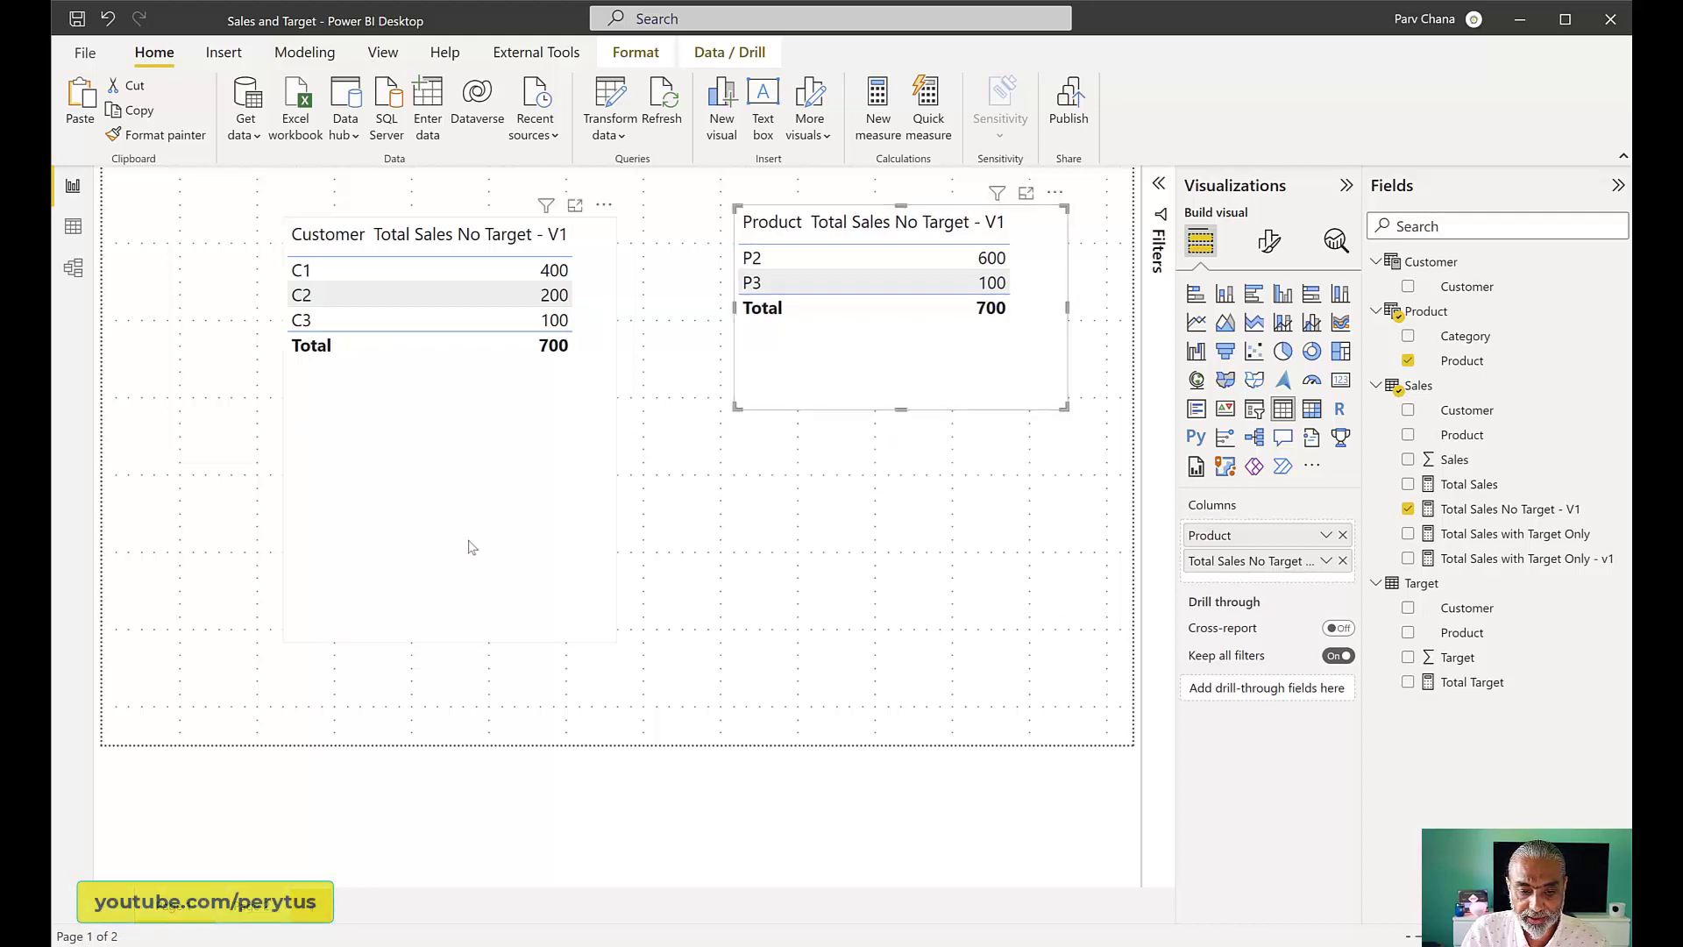
pyautogui.click(448, 637)
pyautogui.moveTo(464, 562); pyautogui.dragTo(504, 649)
# - Paste a third table with Customer, Product, Total Sales and Total Target, then widen and lower it
pyautogui.hotkey('ctrl', 'c')
pyautogui.hotkey('ctrl', 'v')
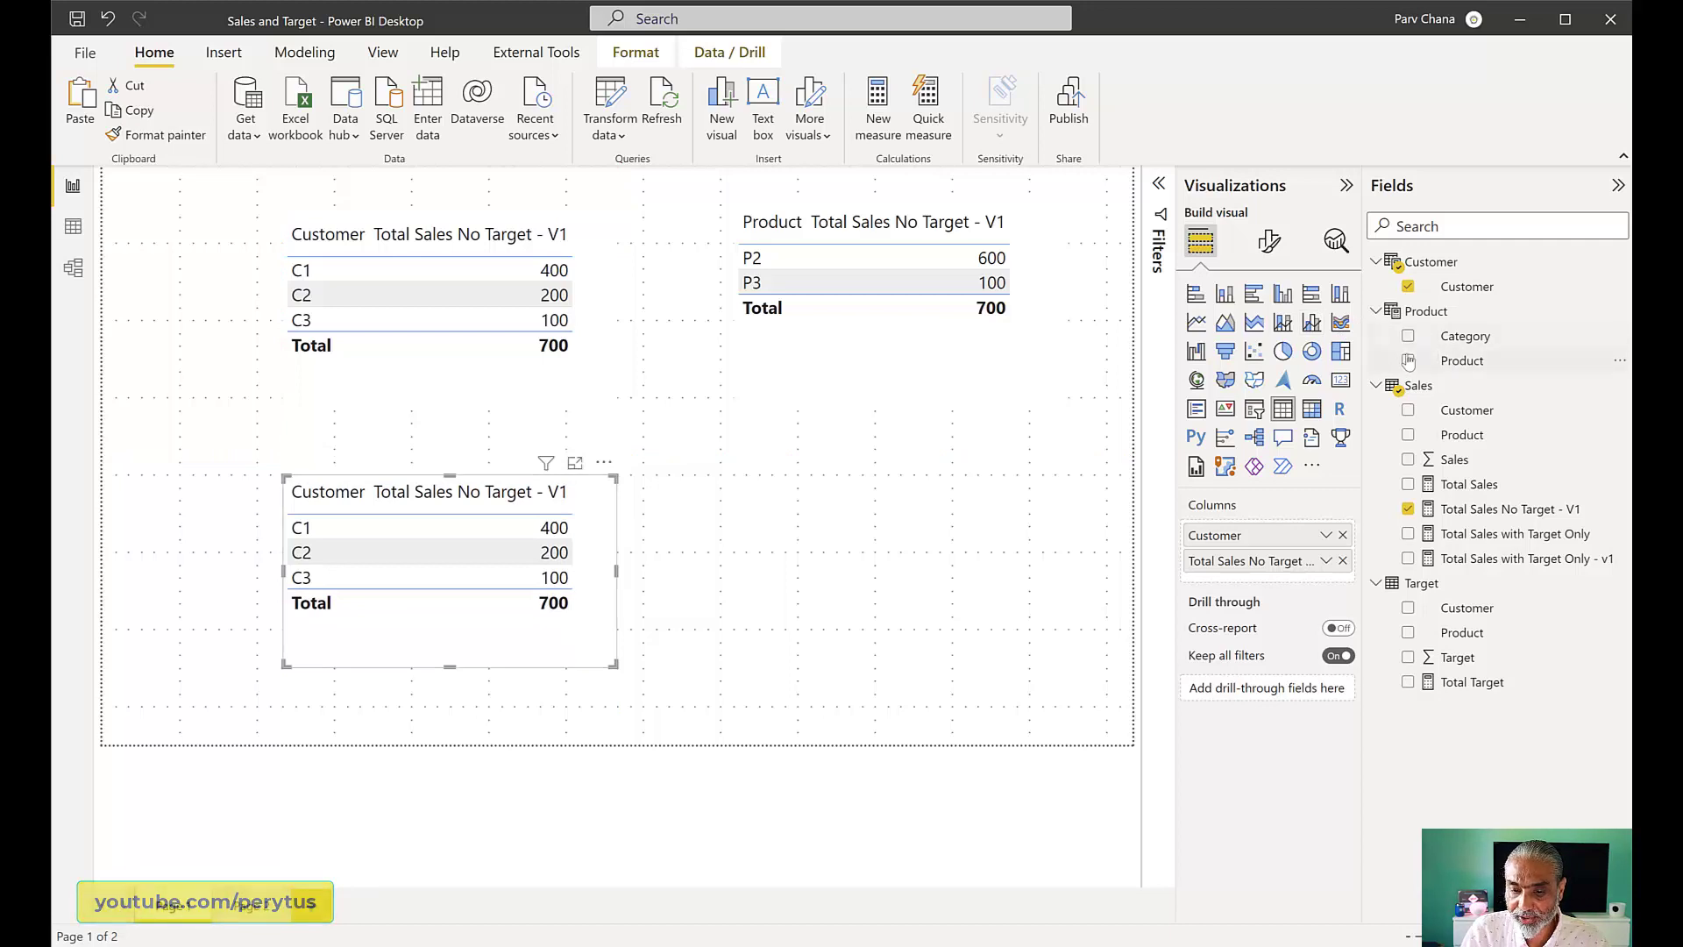
pyautogui.click(1446, 360)
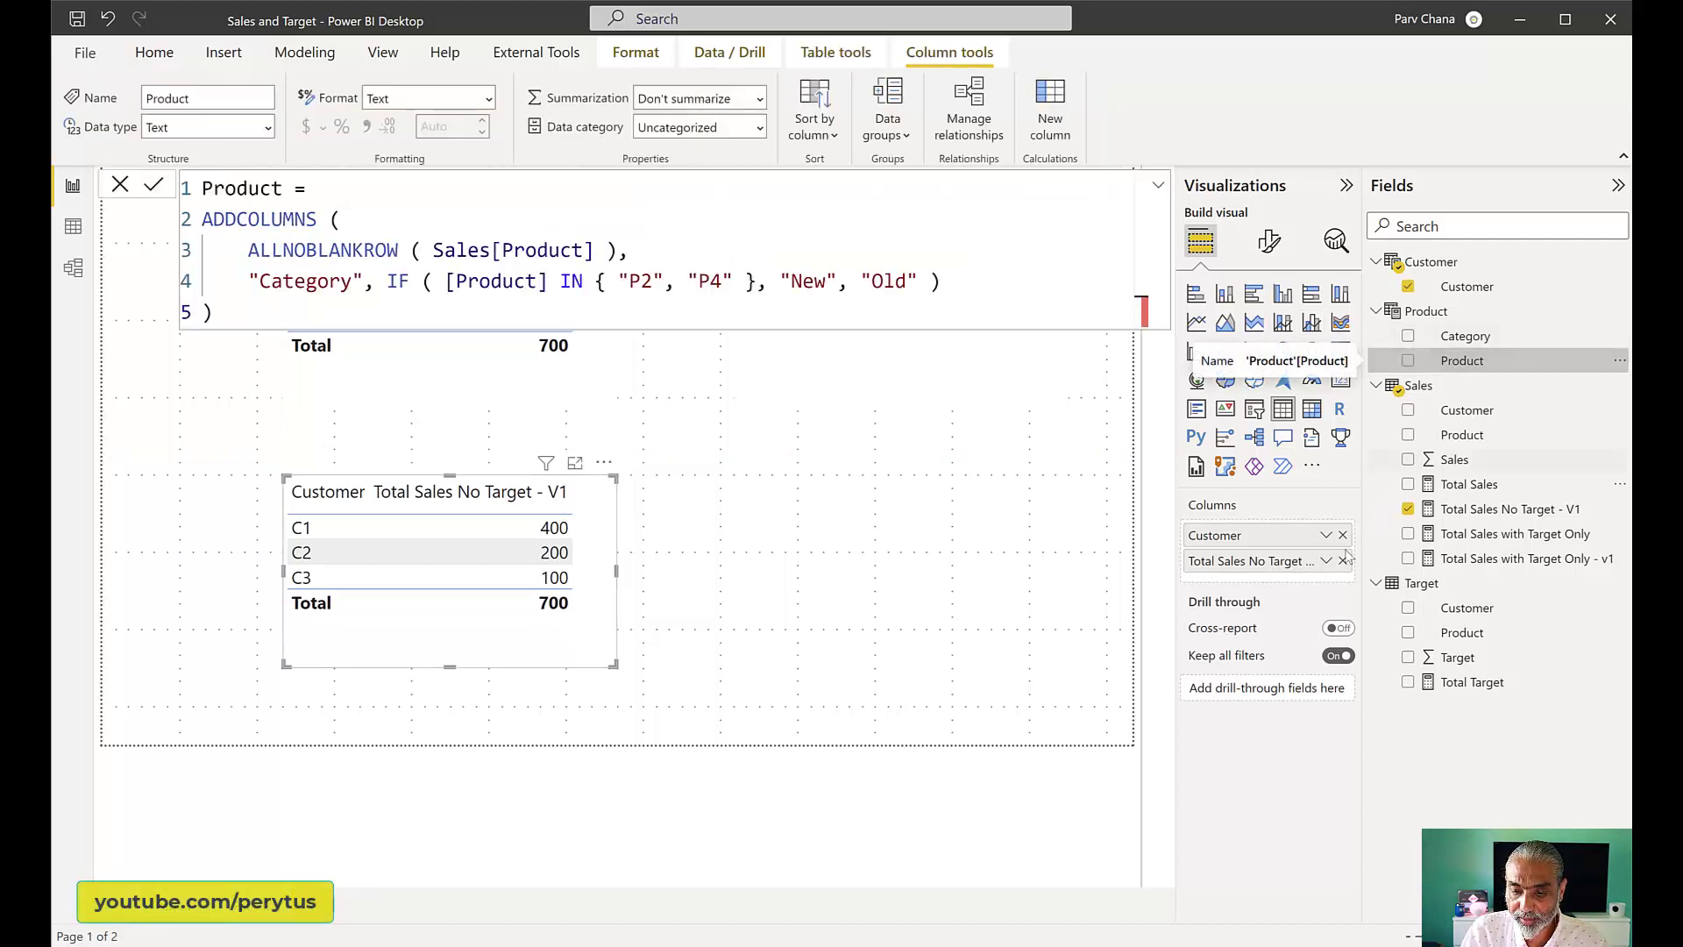
pyautogui.click(1410, 361)
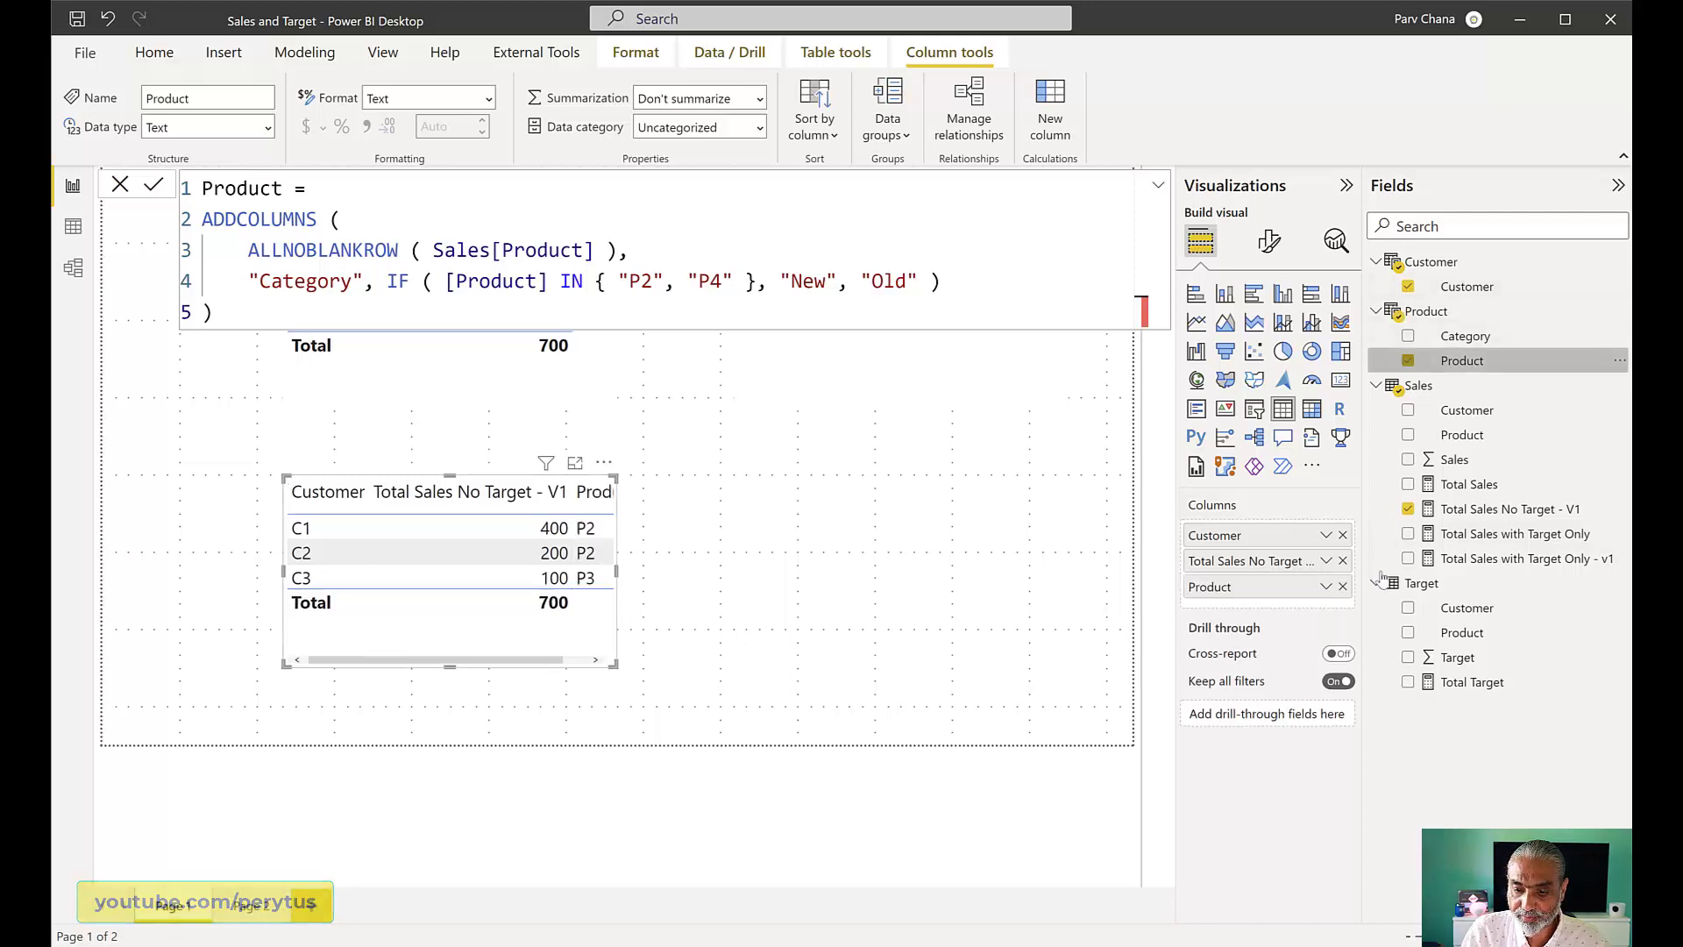
pyautogui.click(1343, 561)
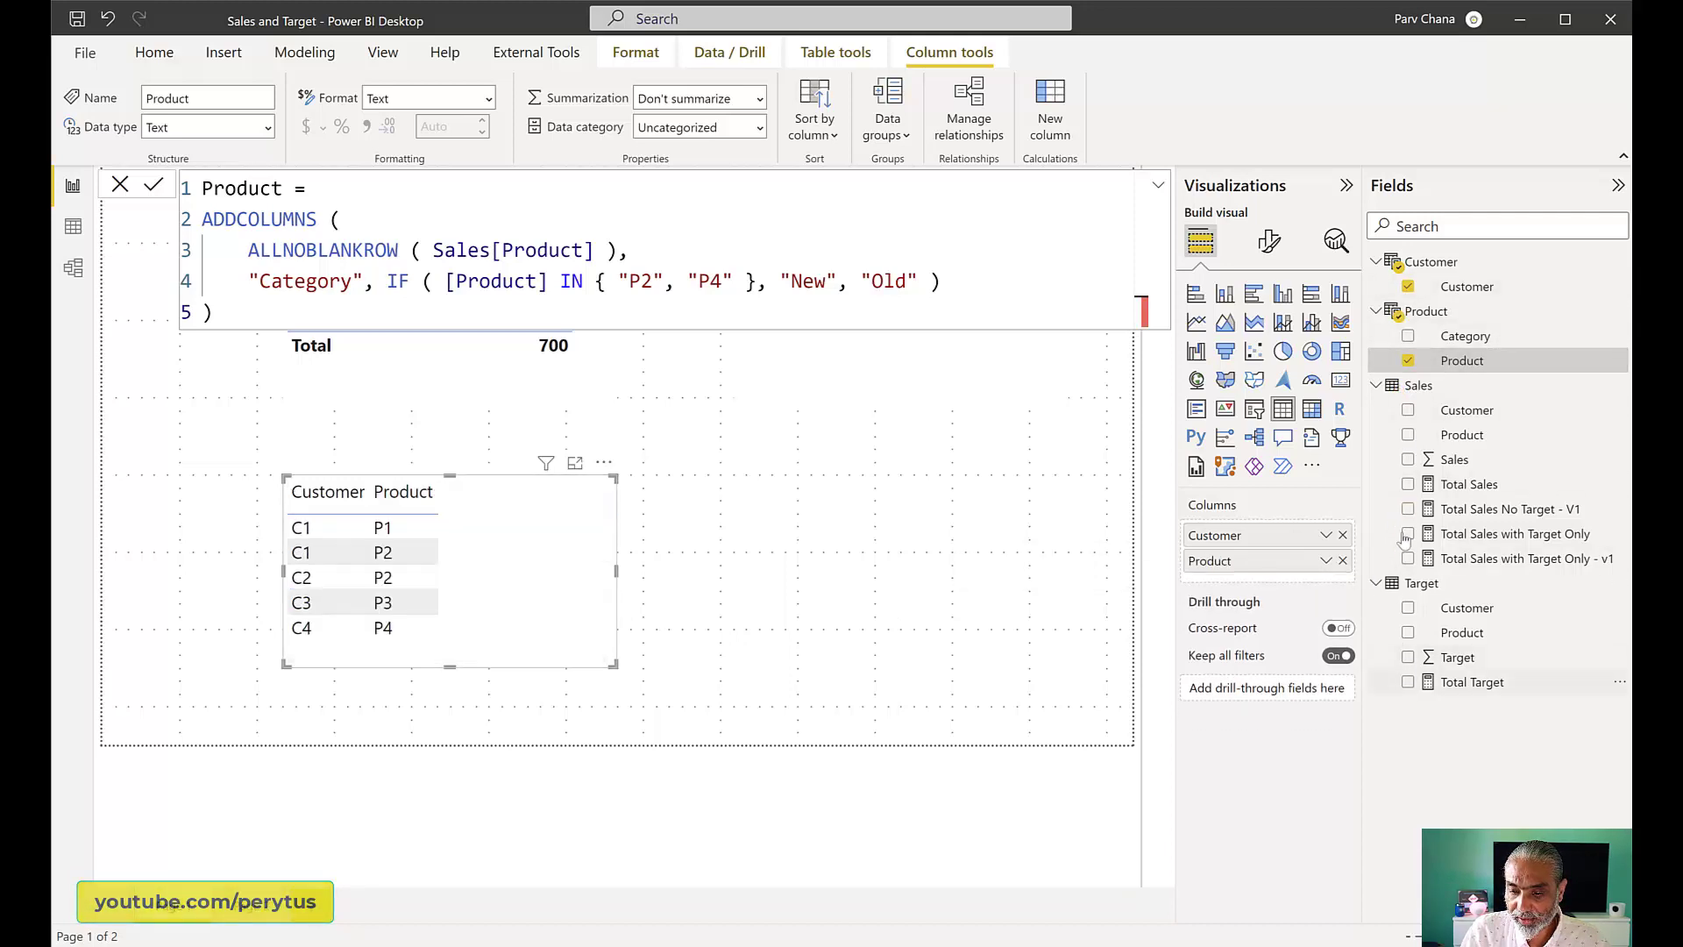
pyautogui.click(1409, 484)
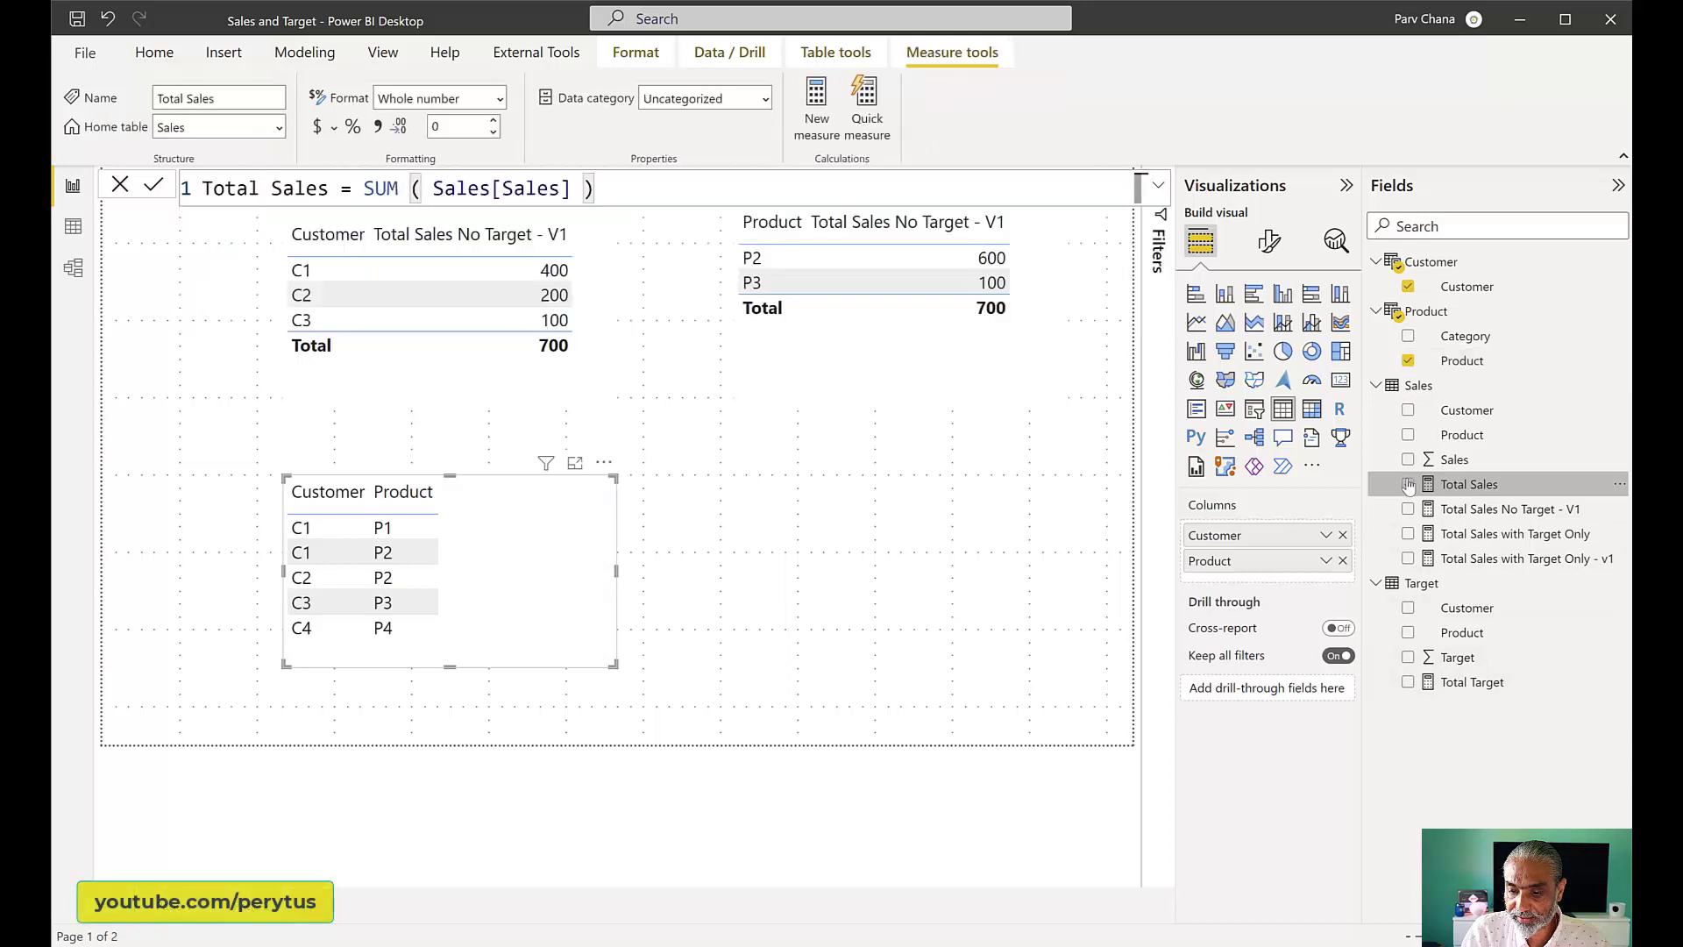
pyautogui.click(1408, 683)
pyautogui.moveTo(614, 570); pyautogui.dragTo(797, 589)
pyautogui.moveTo(708, 617); pyautogui.dragTo(708, 657)
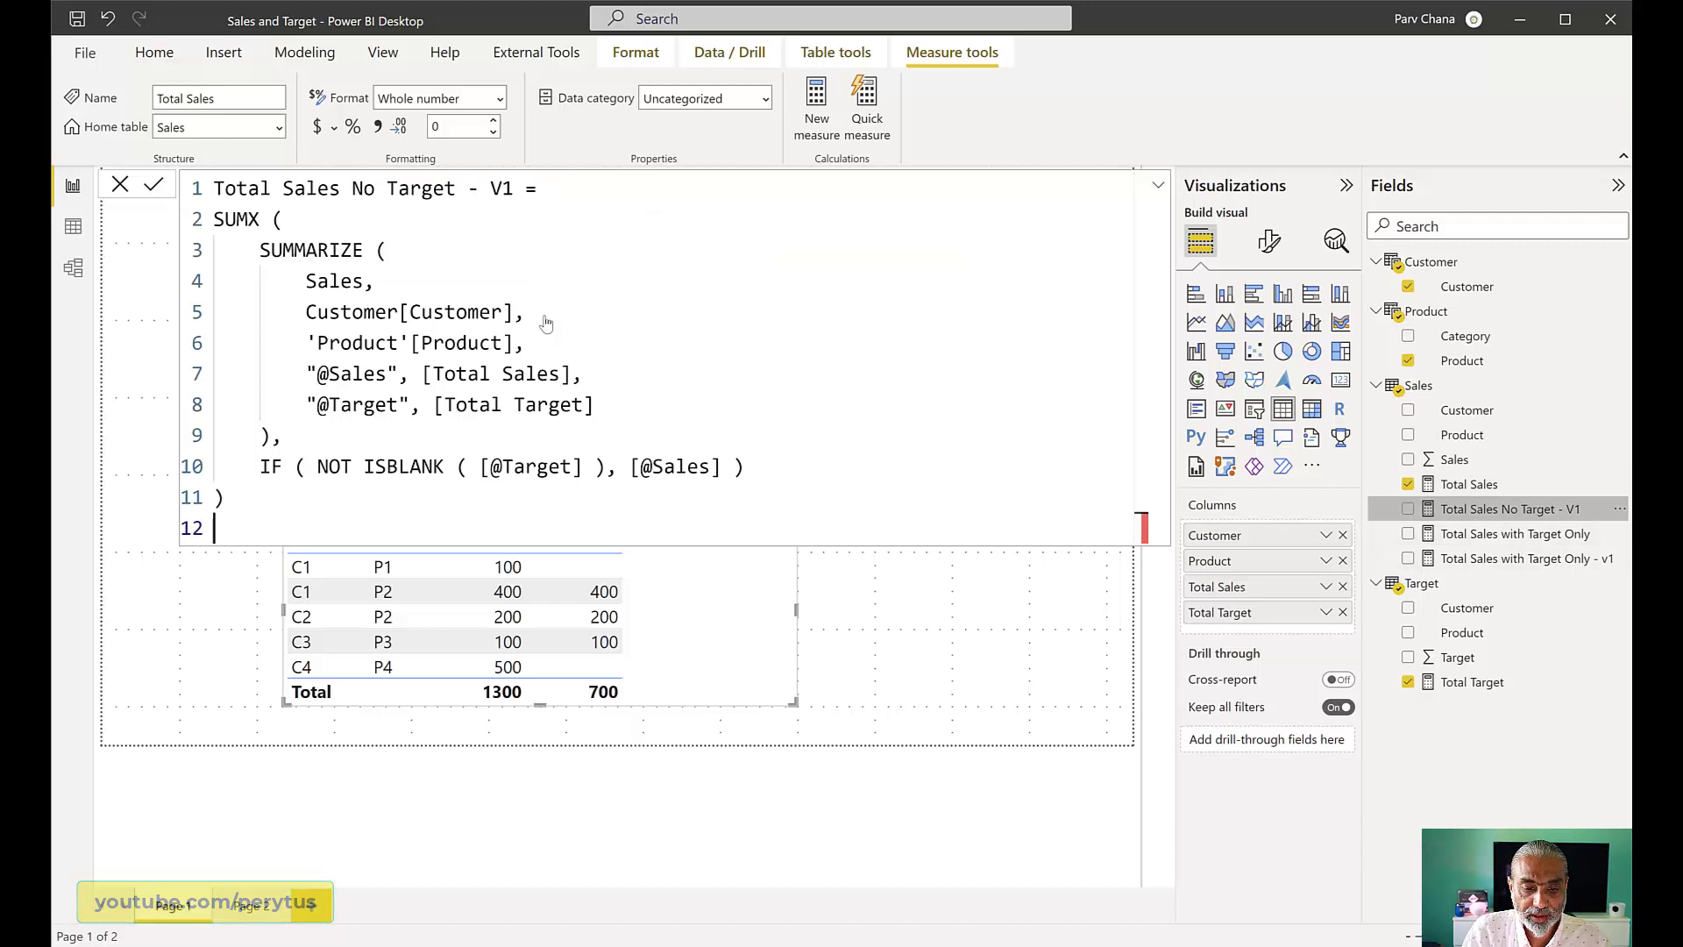
# - Comment out the 'Product'[Product] line with Ctrl+/ so SUMMARIZE groups by Customer, then commit
pyautogui.moveTo(305, 281); pyautogui.dragTo(526, 314)
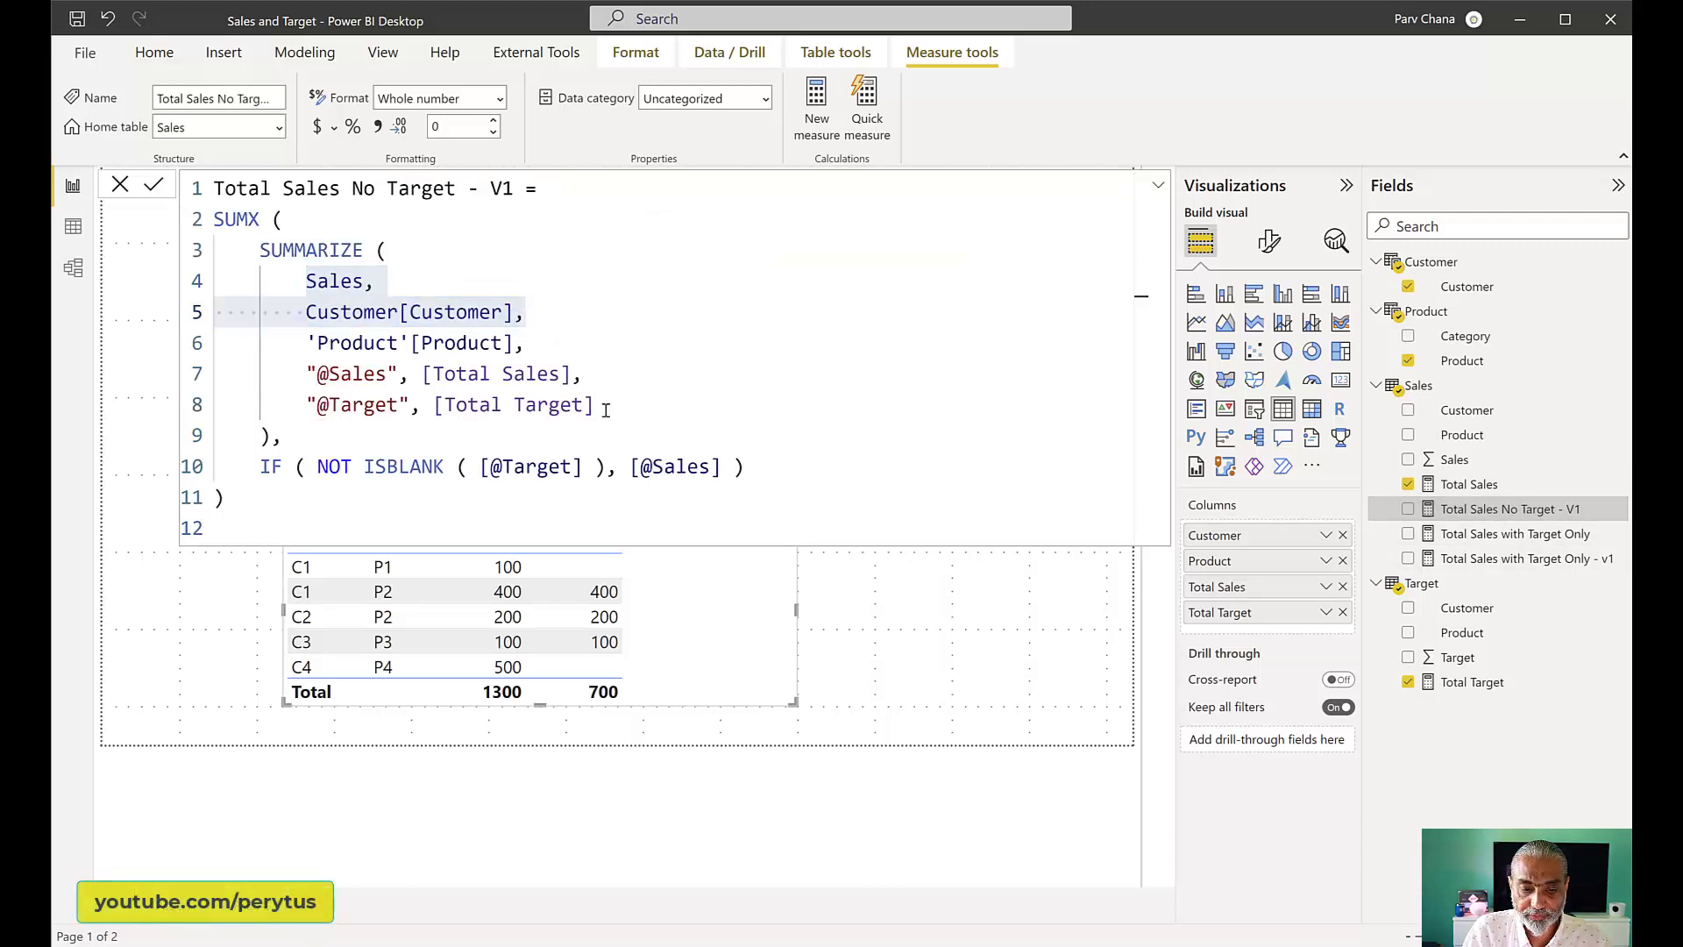
pyautogui.click(587, 363)
pyautogui.click(543, 350)
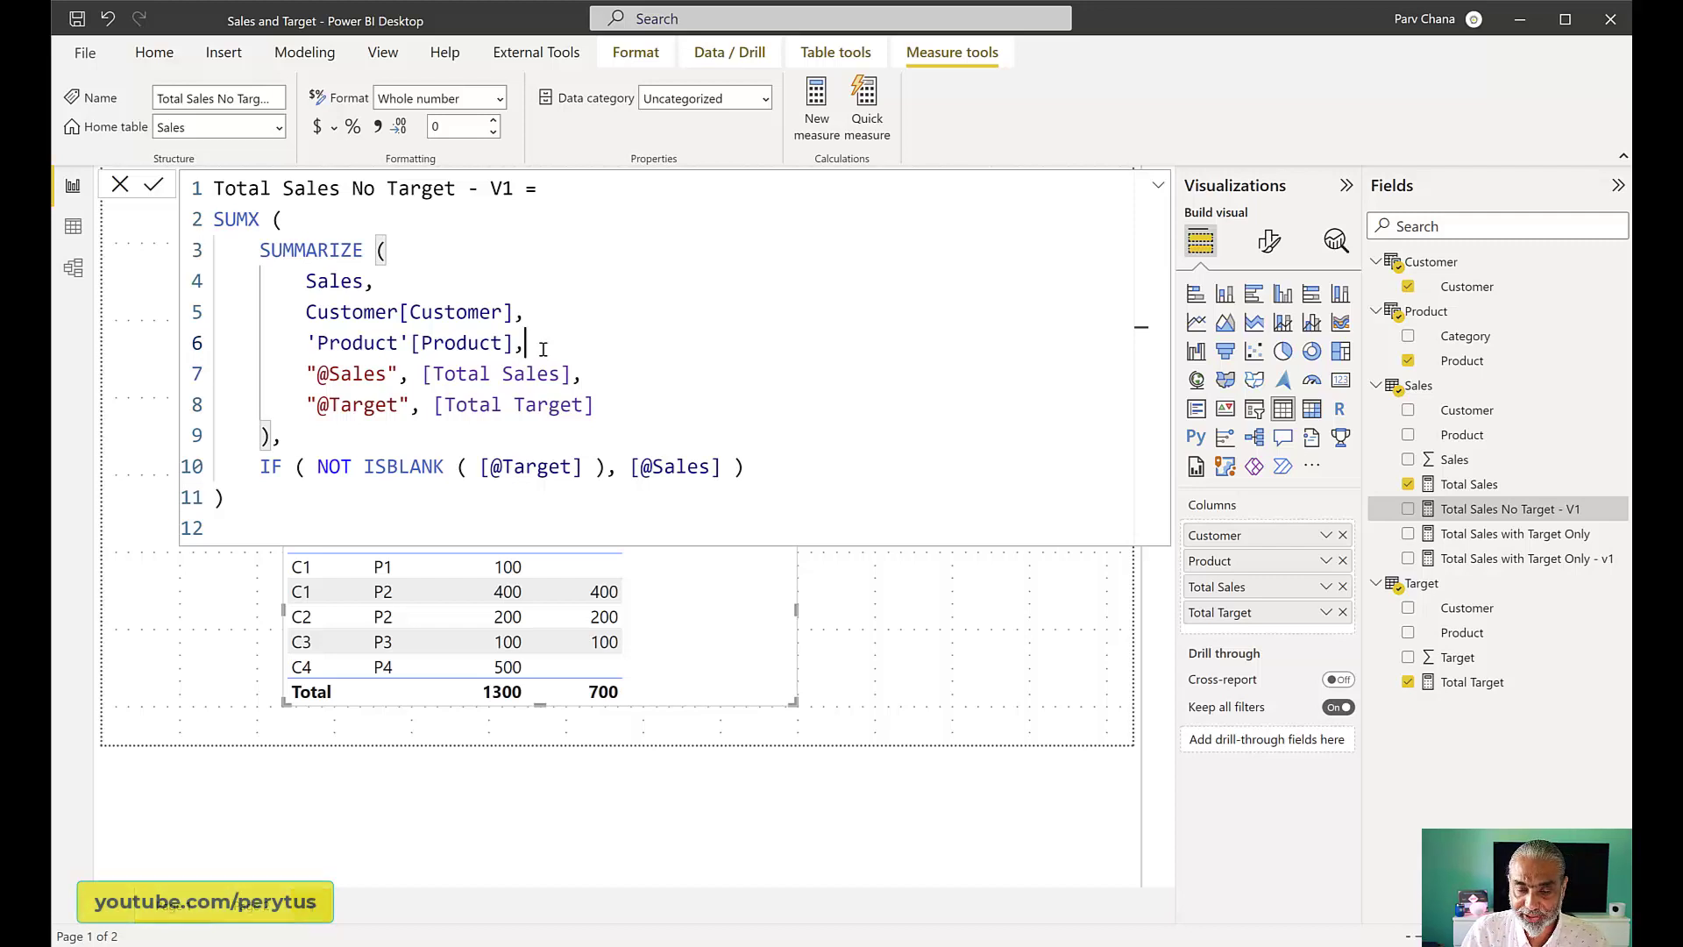
pyautogui.hotkey('ctrl', '/')
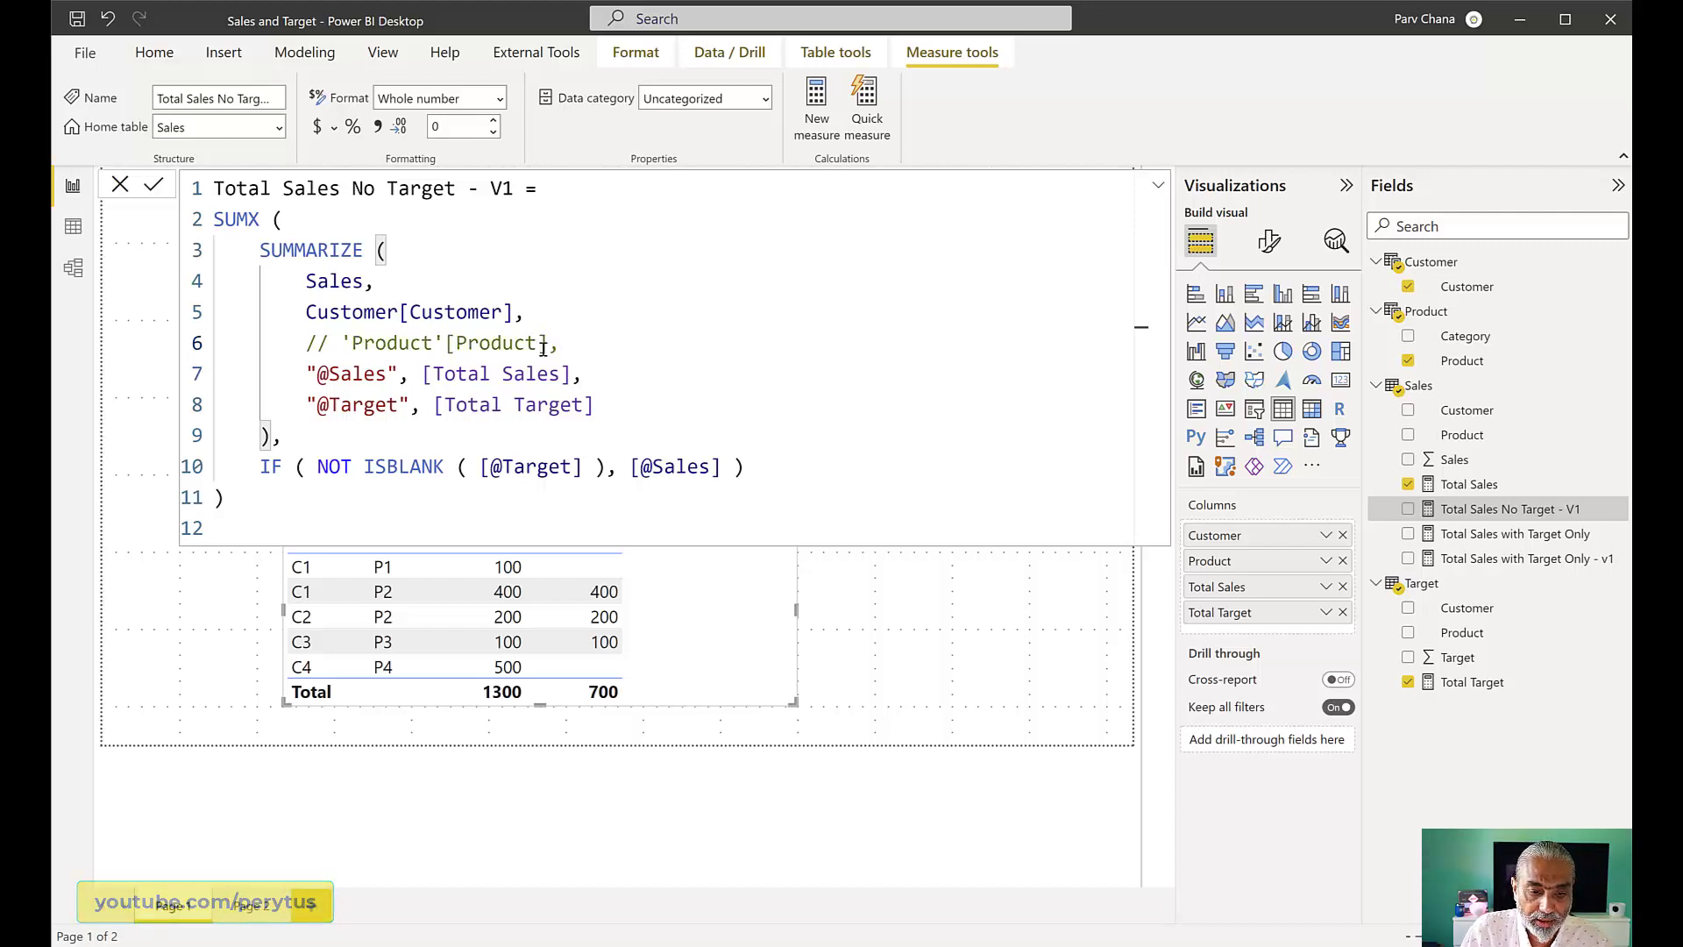
pyautogui.moveTo(295, 312); pyautogui.dragTo(455, 313)
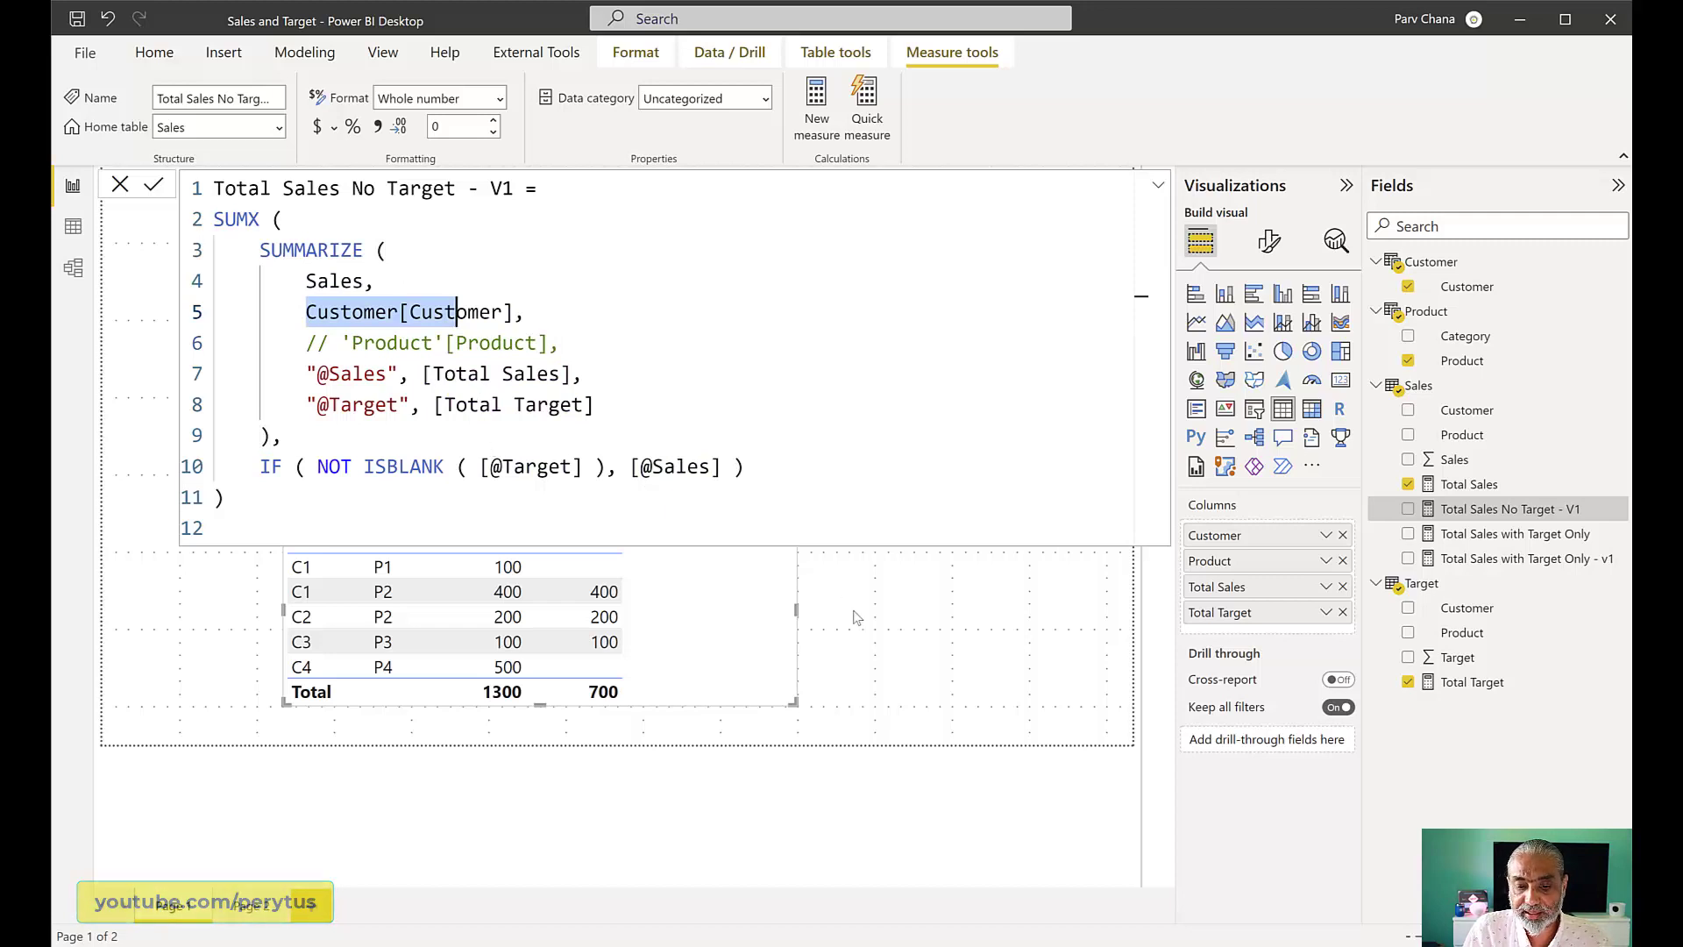
pyautogui.click(1157, 186)
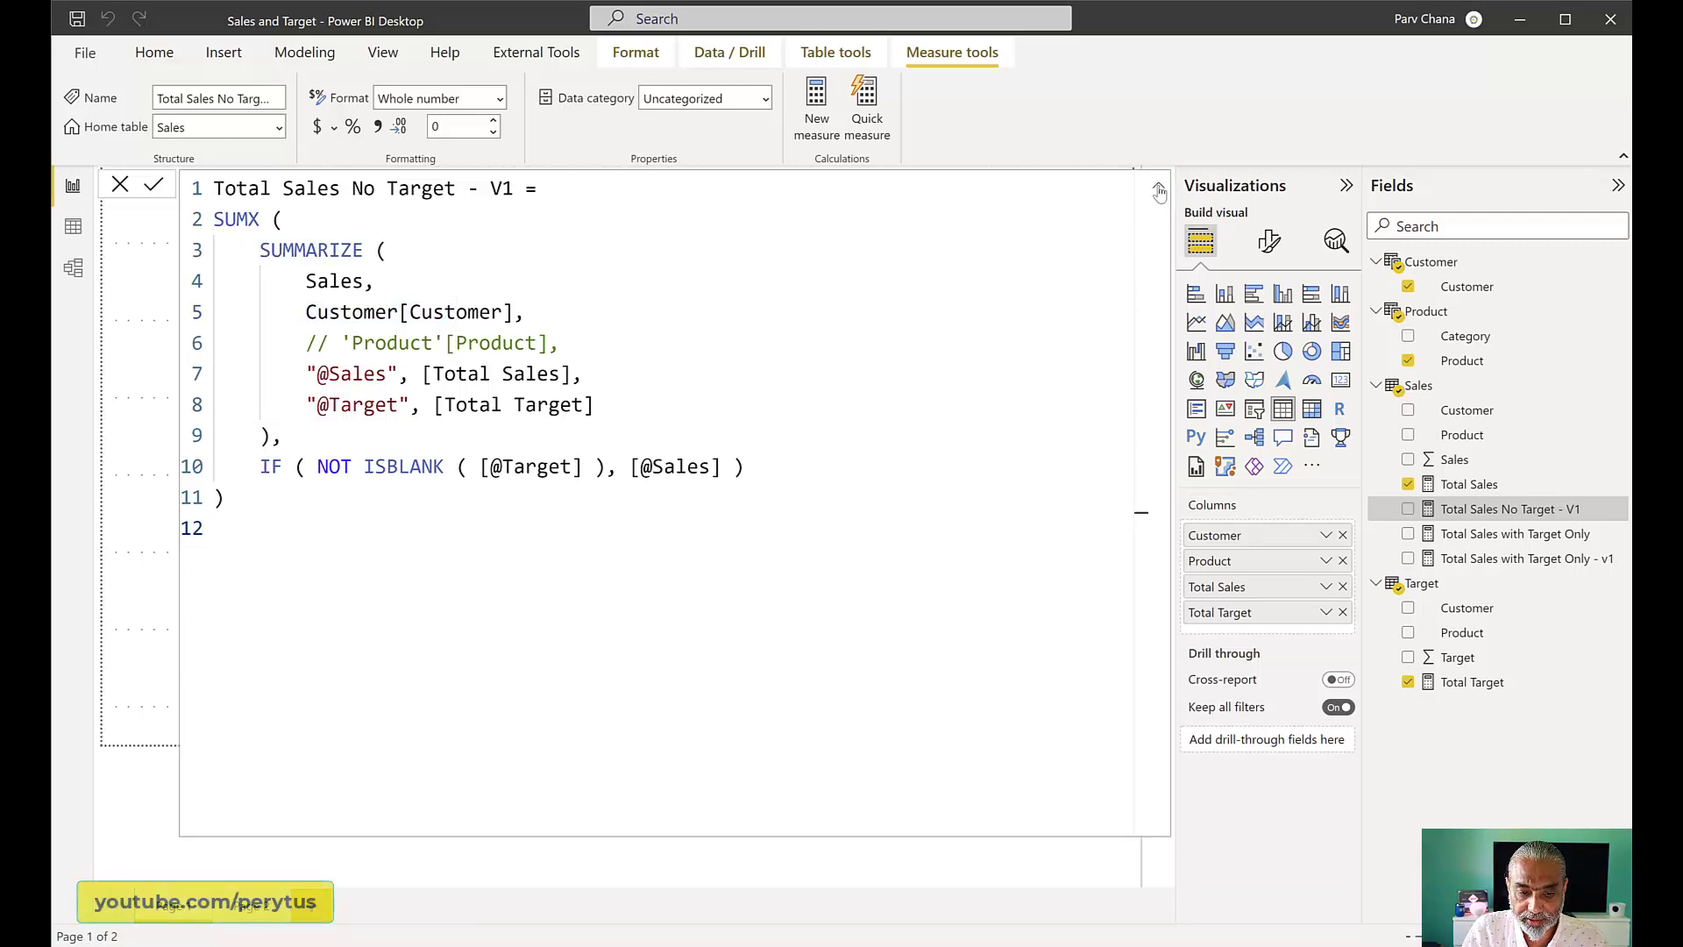
# - Remove and re-add Product in the bottom table to confirm both summary tables total 800
pyautogui.click(1158, 192)
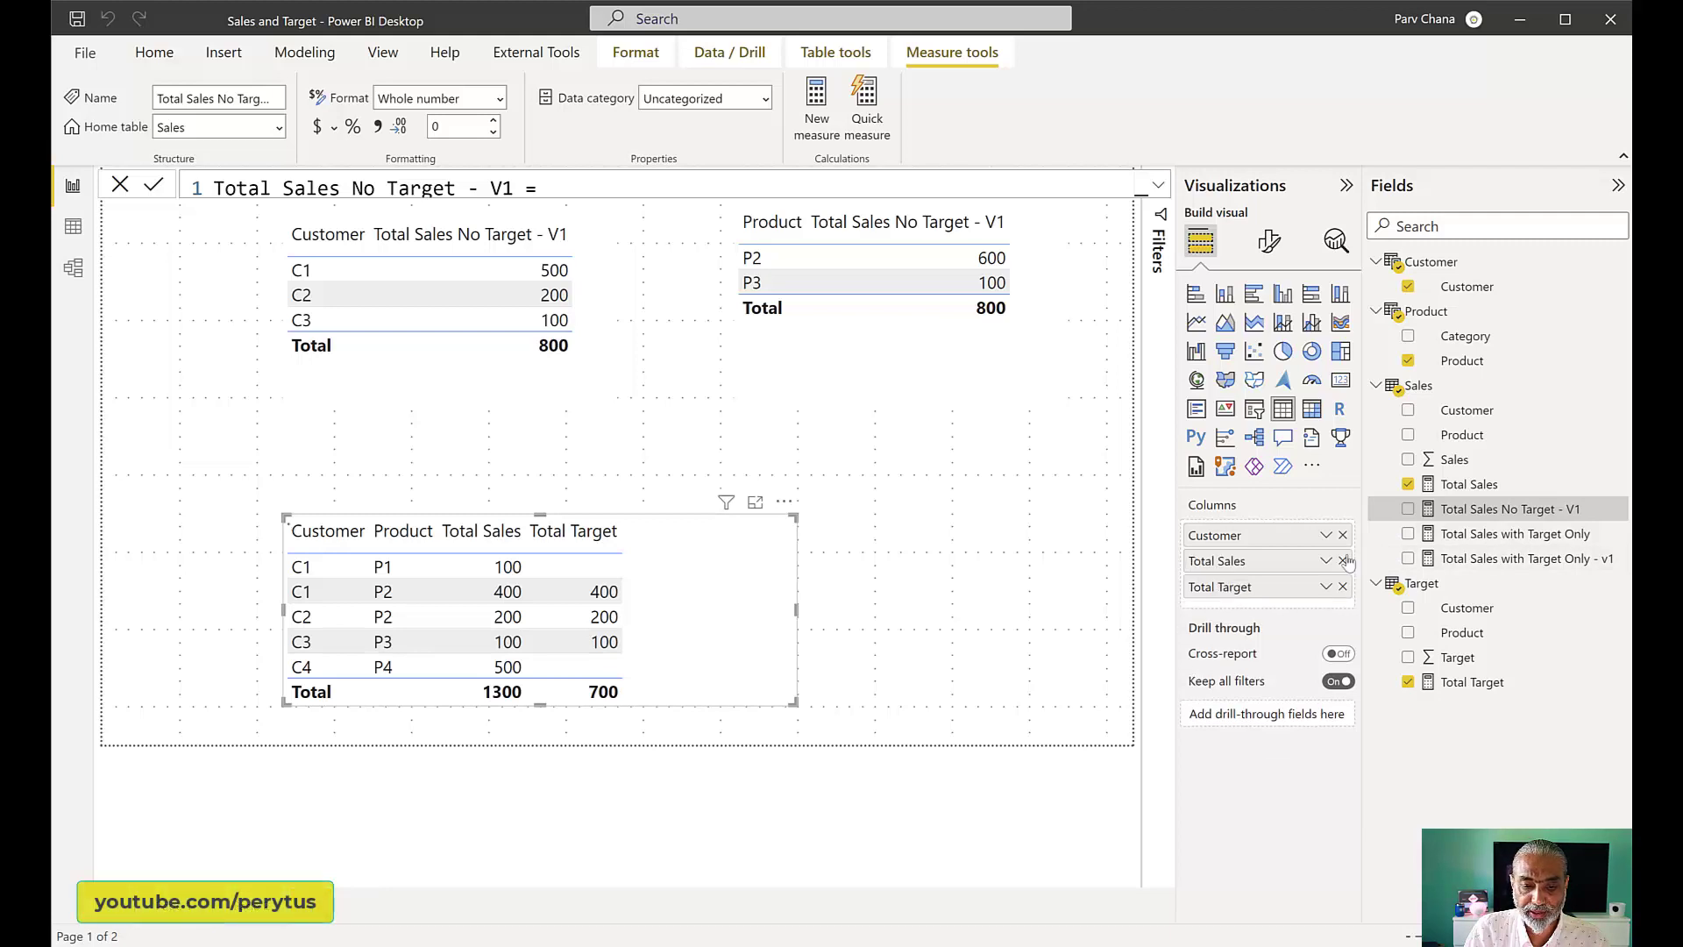
pyautogui.click(1344, 560)
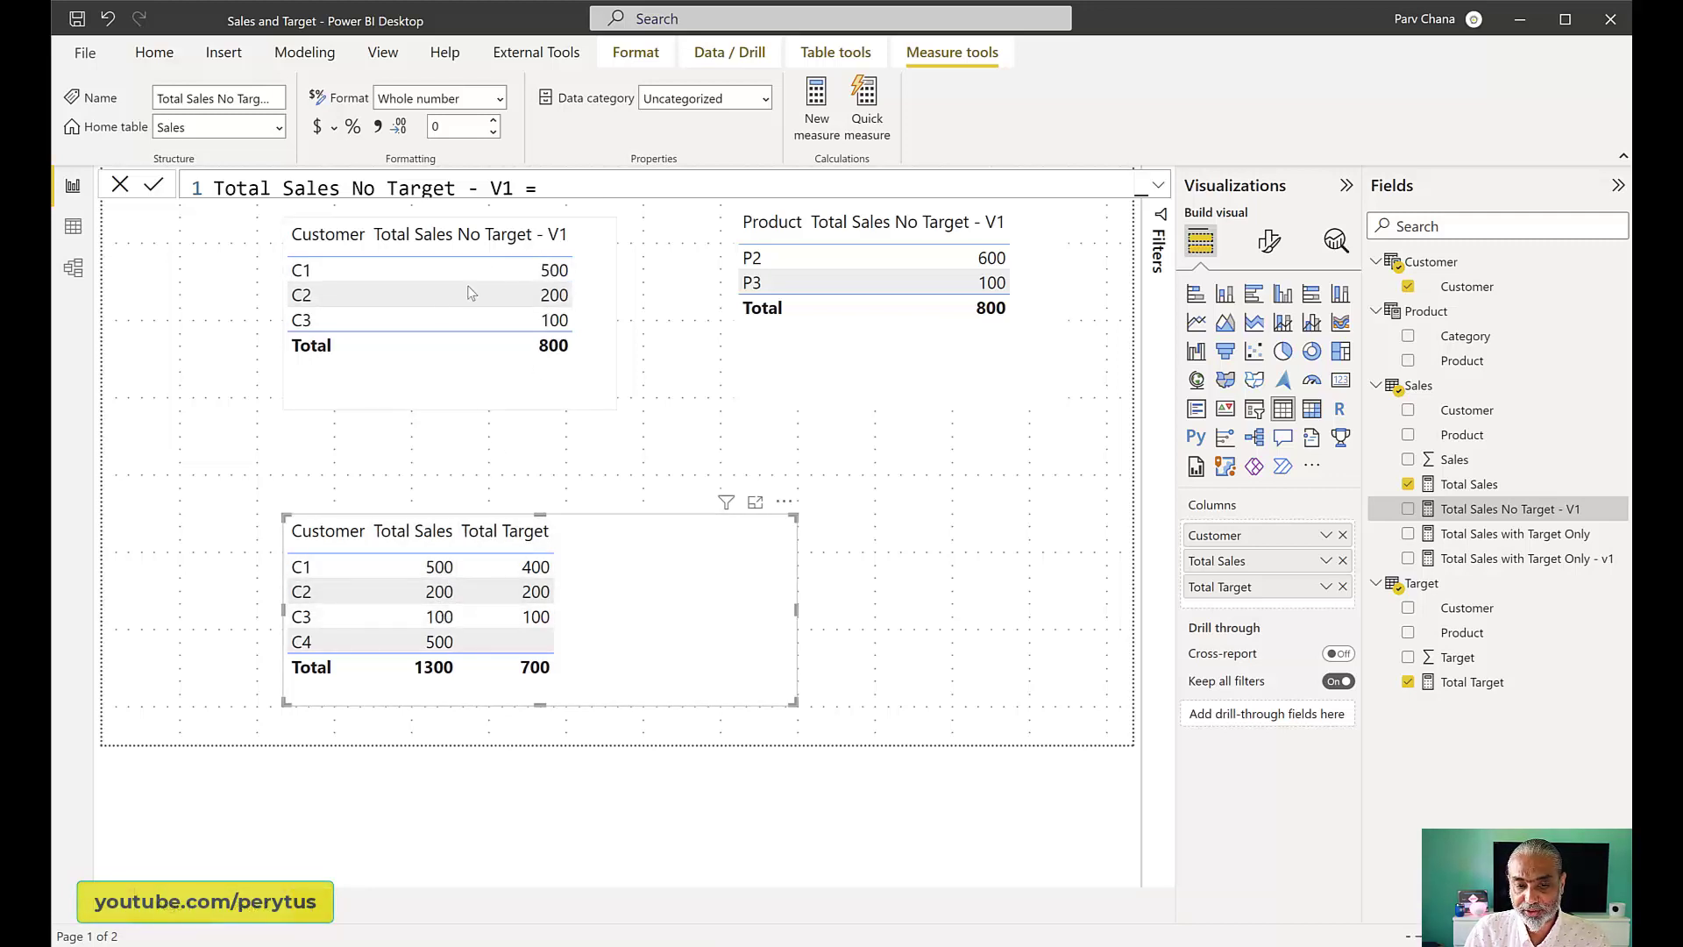
pyautogui.click(1153, 187)
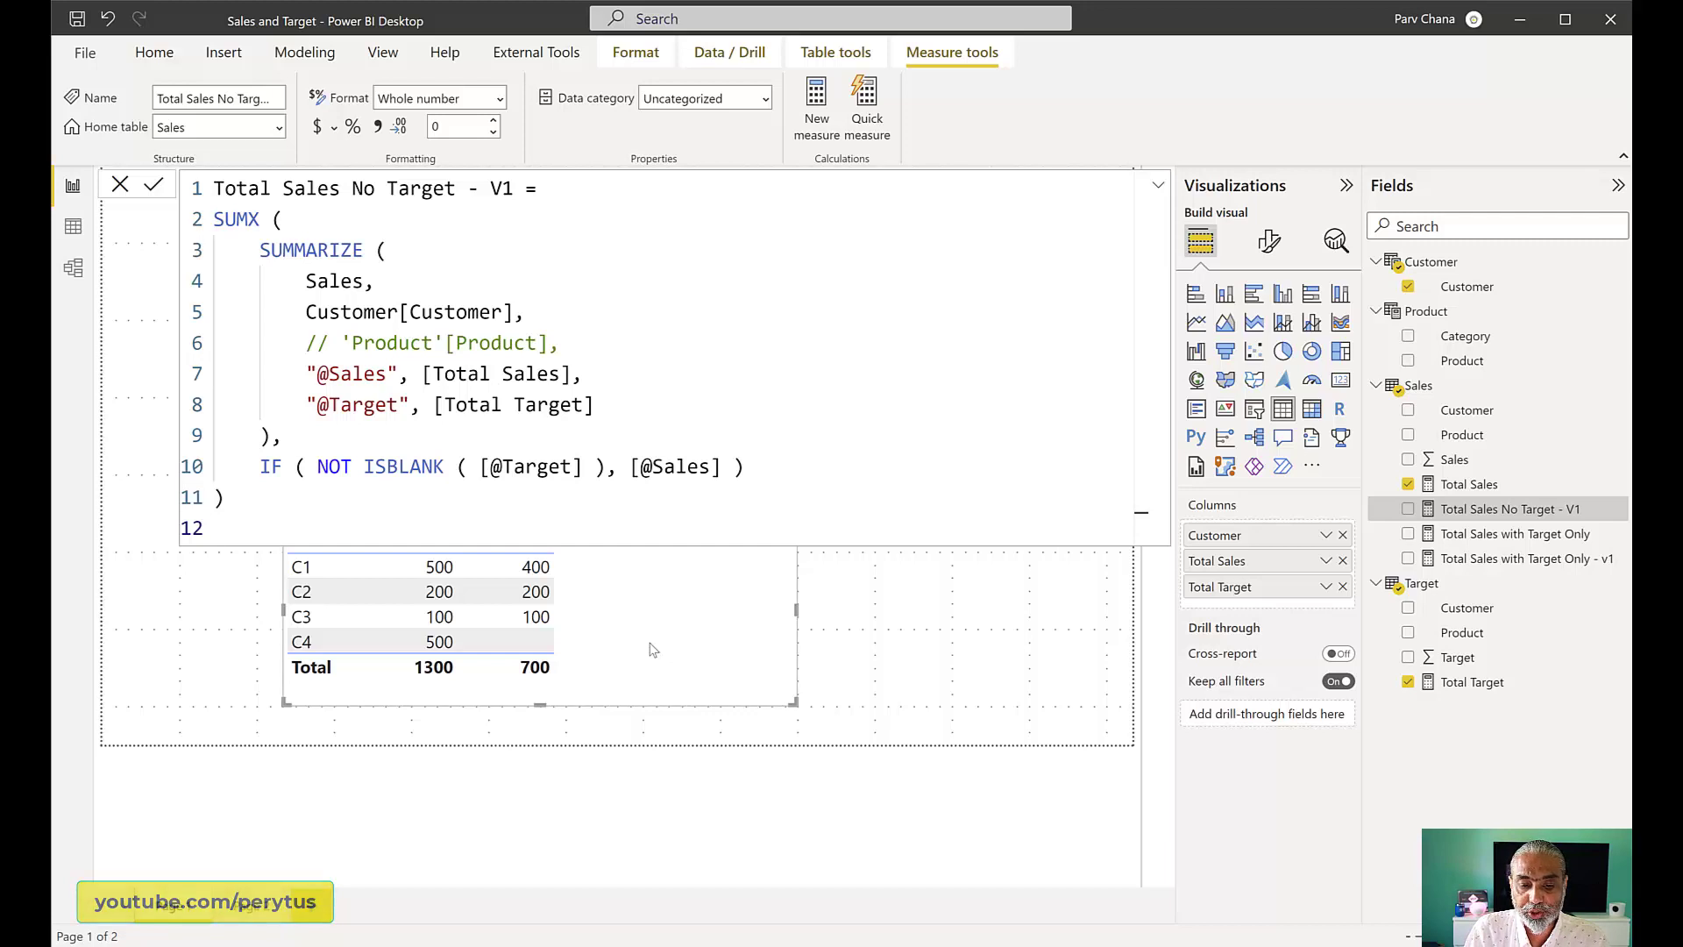
pyautogui.moveTo(1451, 367); pyautogui.dragTo(1268, 547)
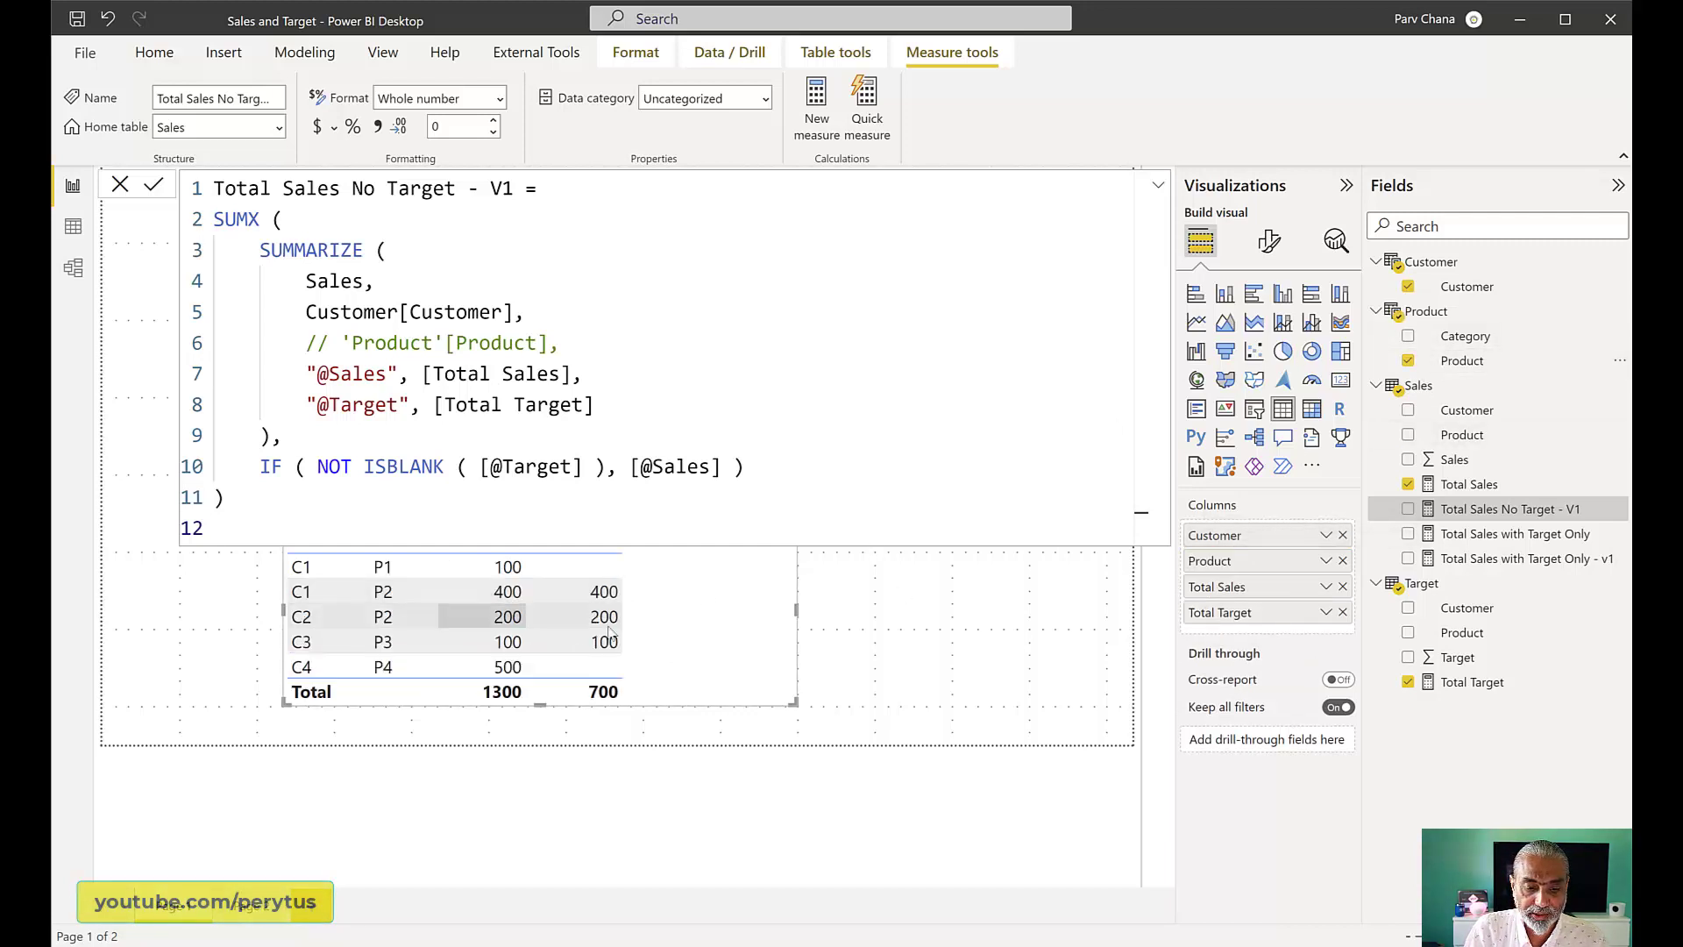
pyautogui.click(823, 629)
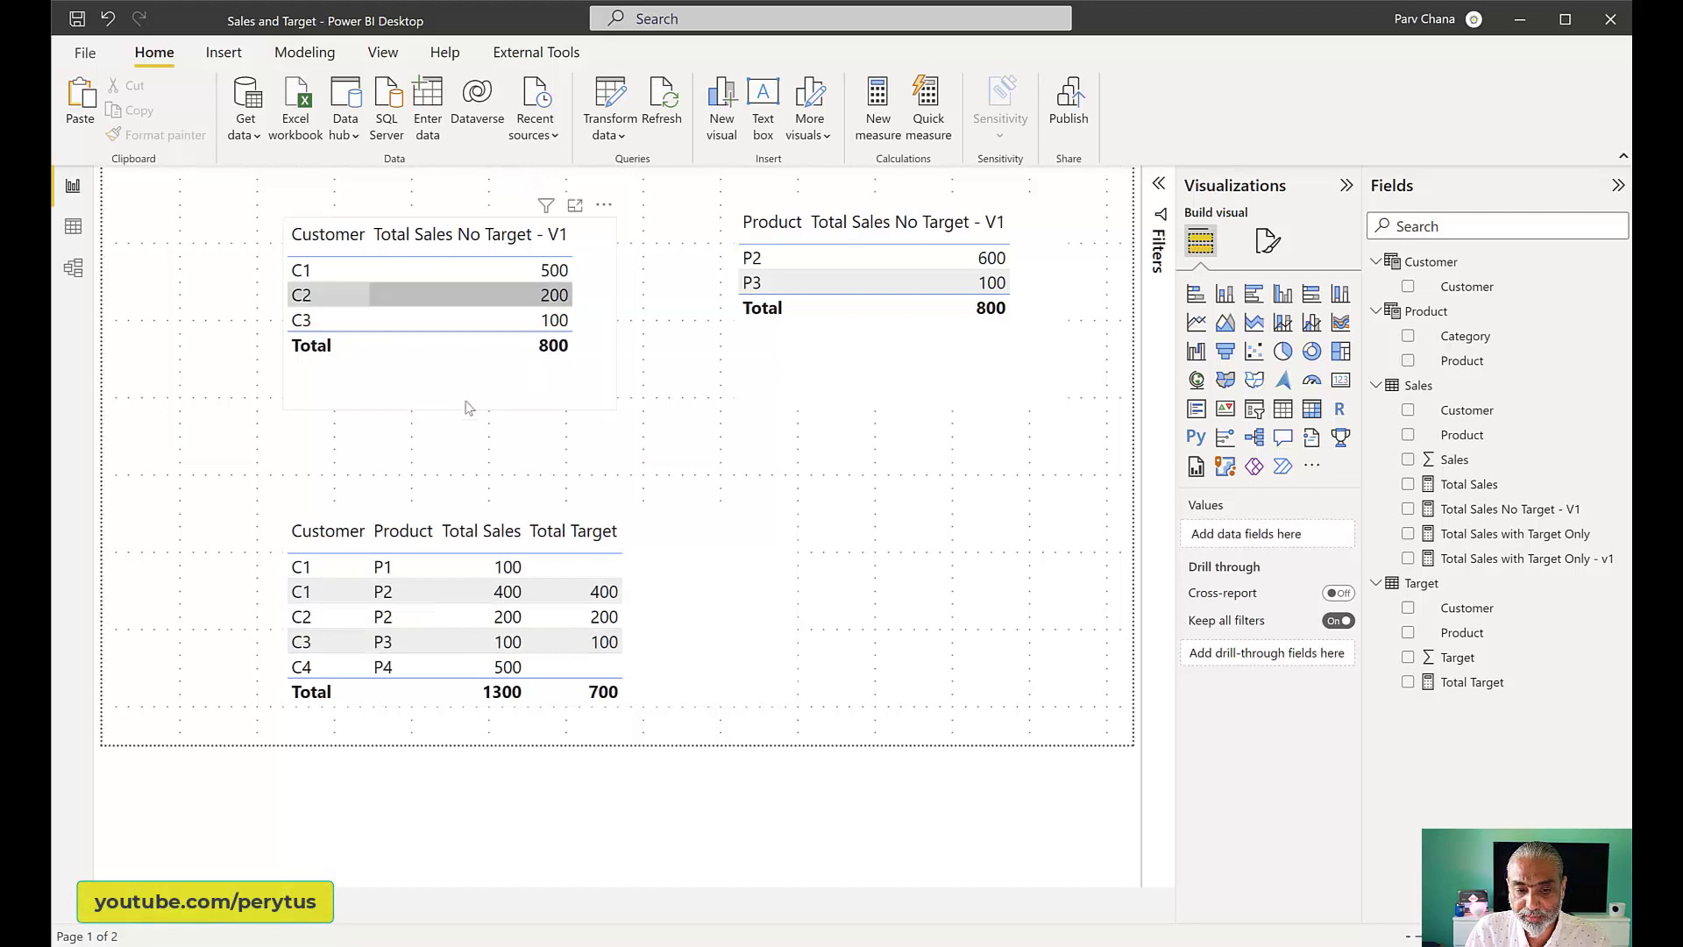
# - Comment out the Customer grouping line and uncomment Product in Total Sales No Target - V1
pyautogui.click(1540, 514)
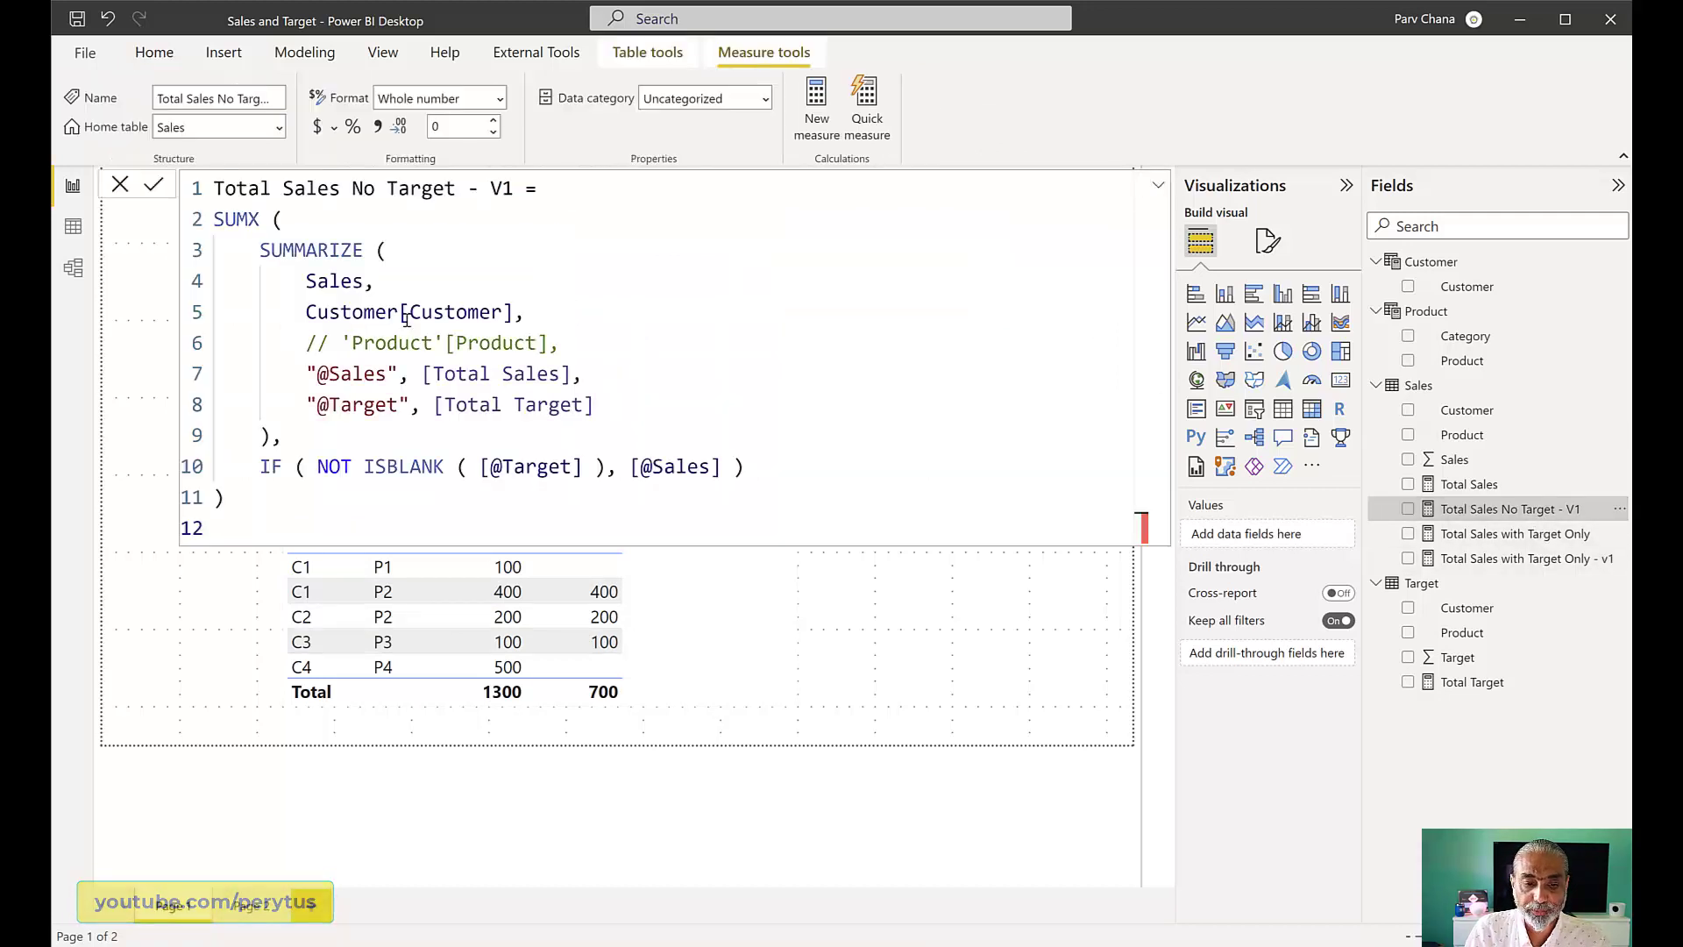
pyautogui.click(550, 308)
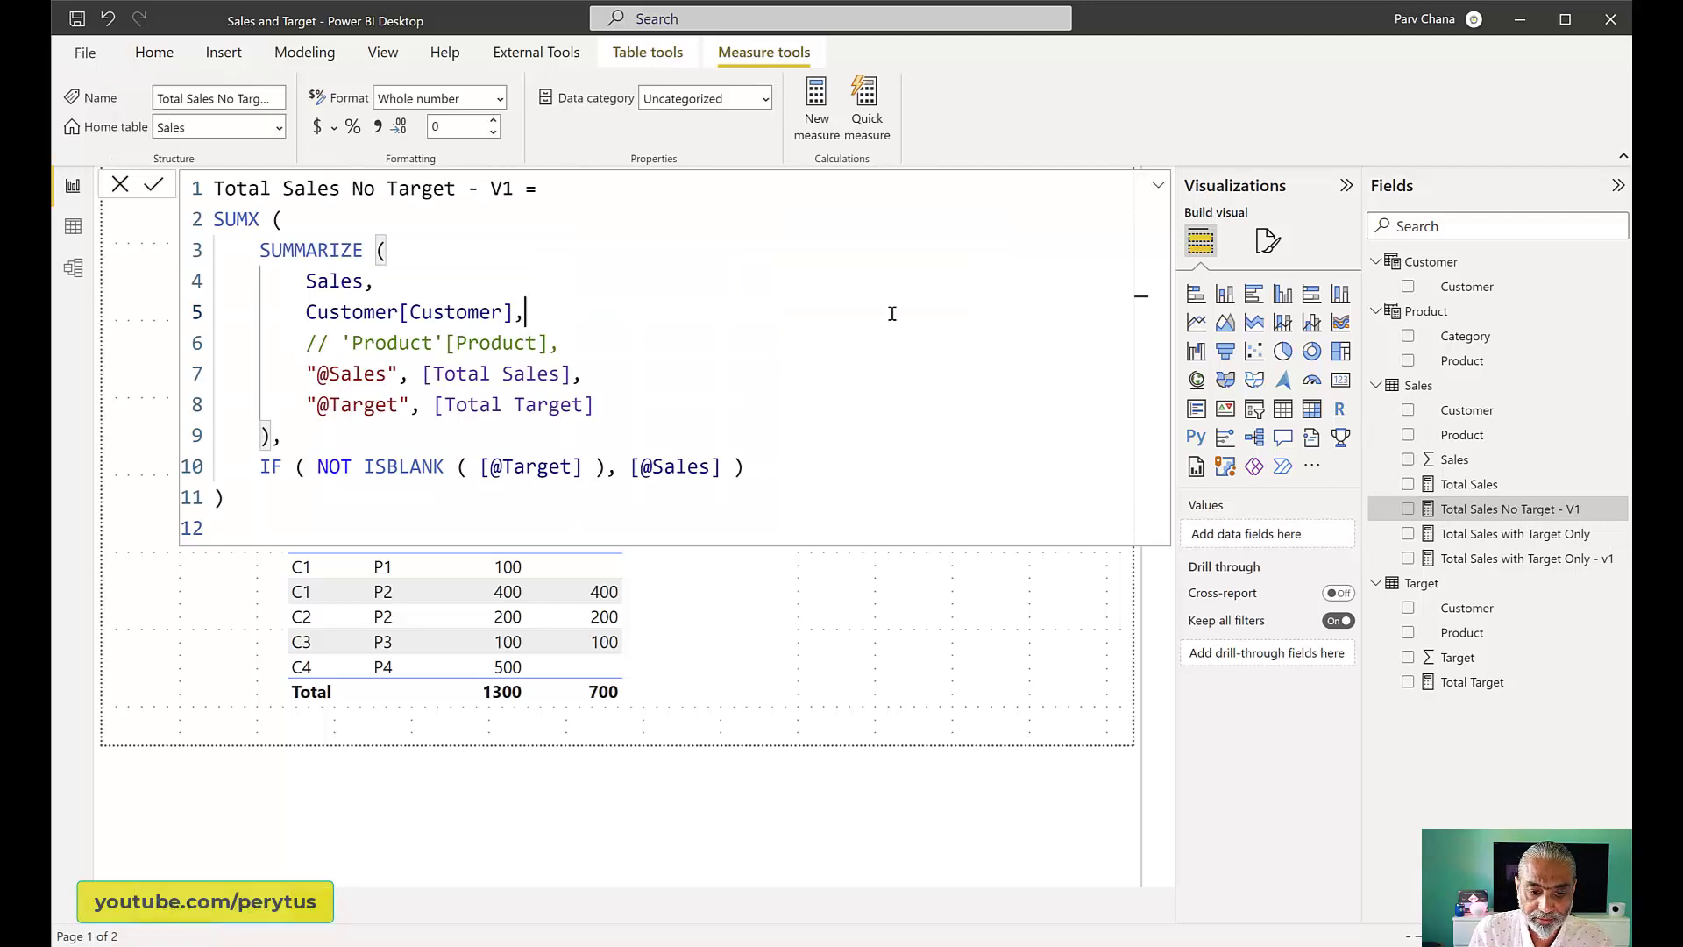
pyautogui.hotkey('ctrl', '/')
pyautogui.press('Down')
pyautogui.hotkey('ctrl', '/')
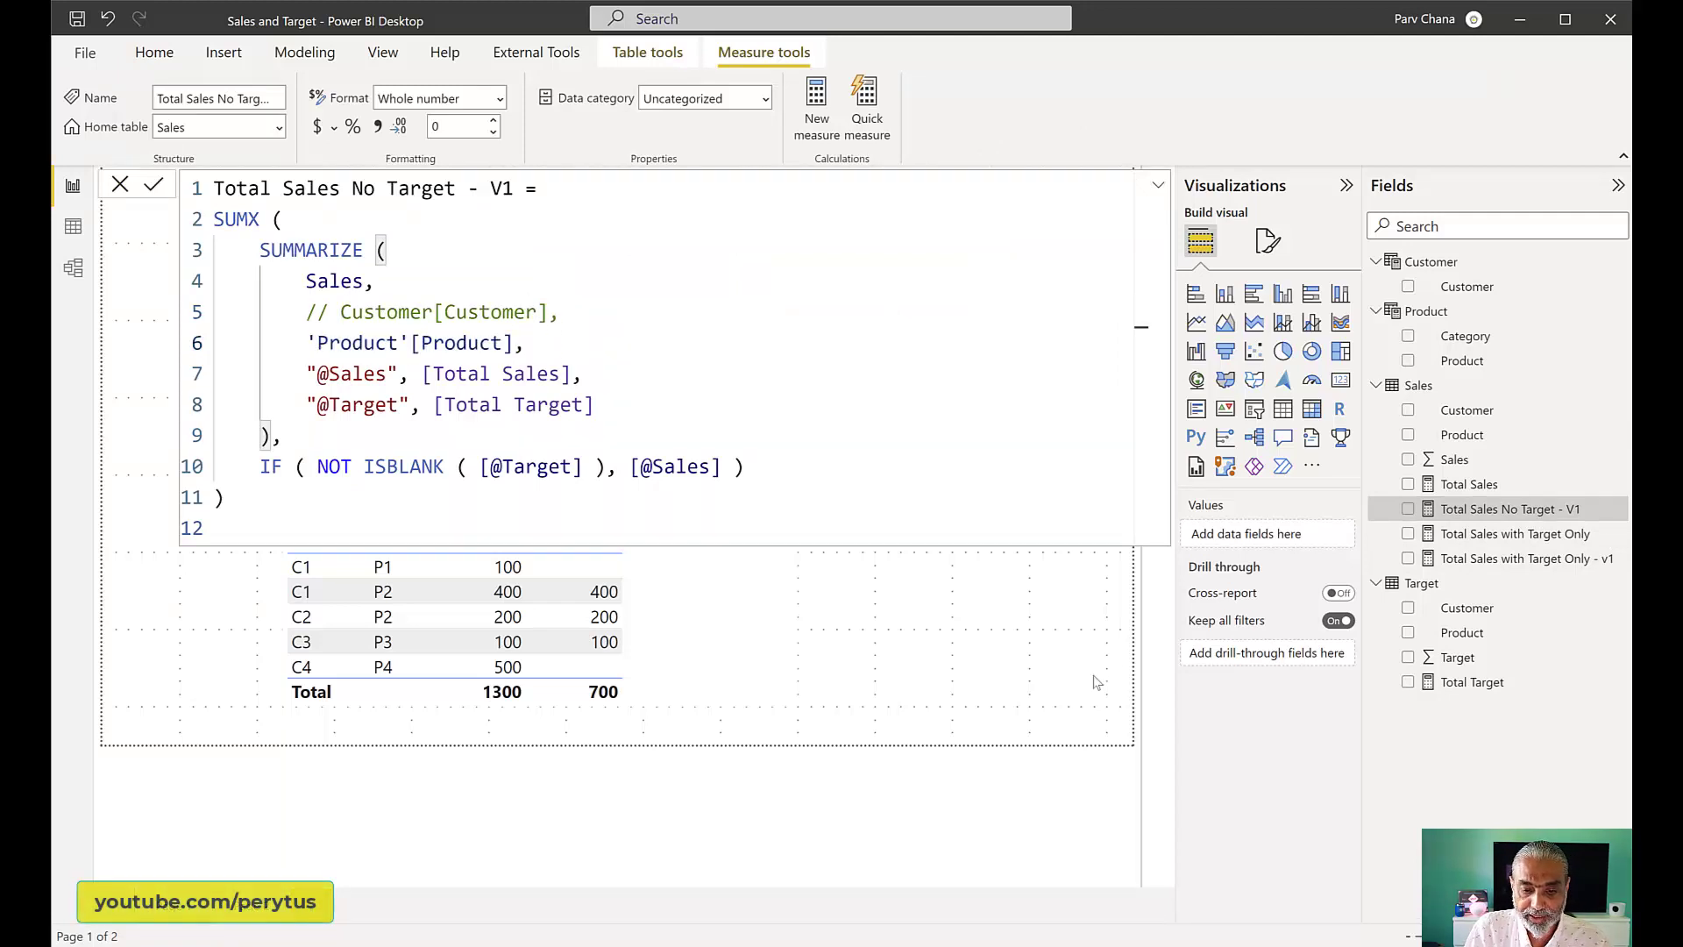
pyautogui.click(971, 668)
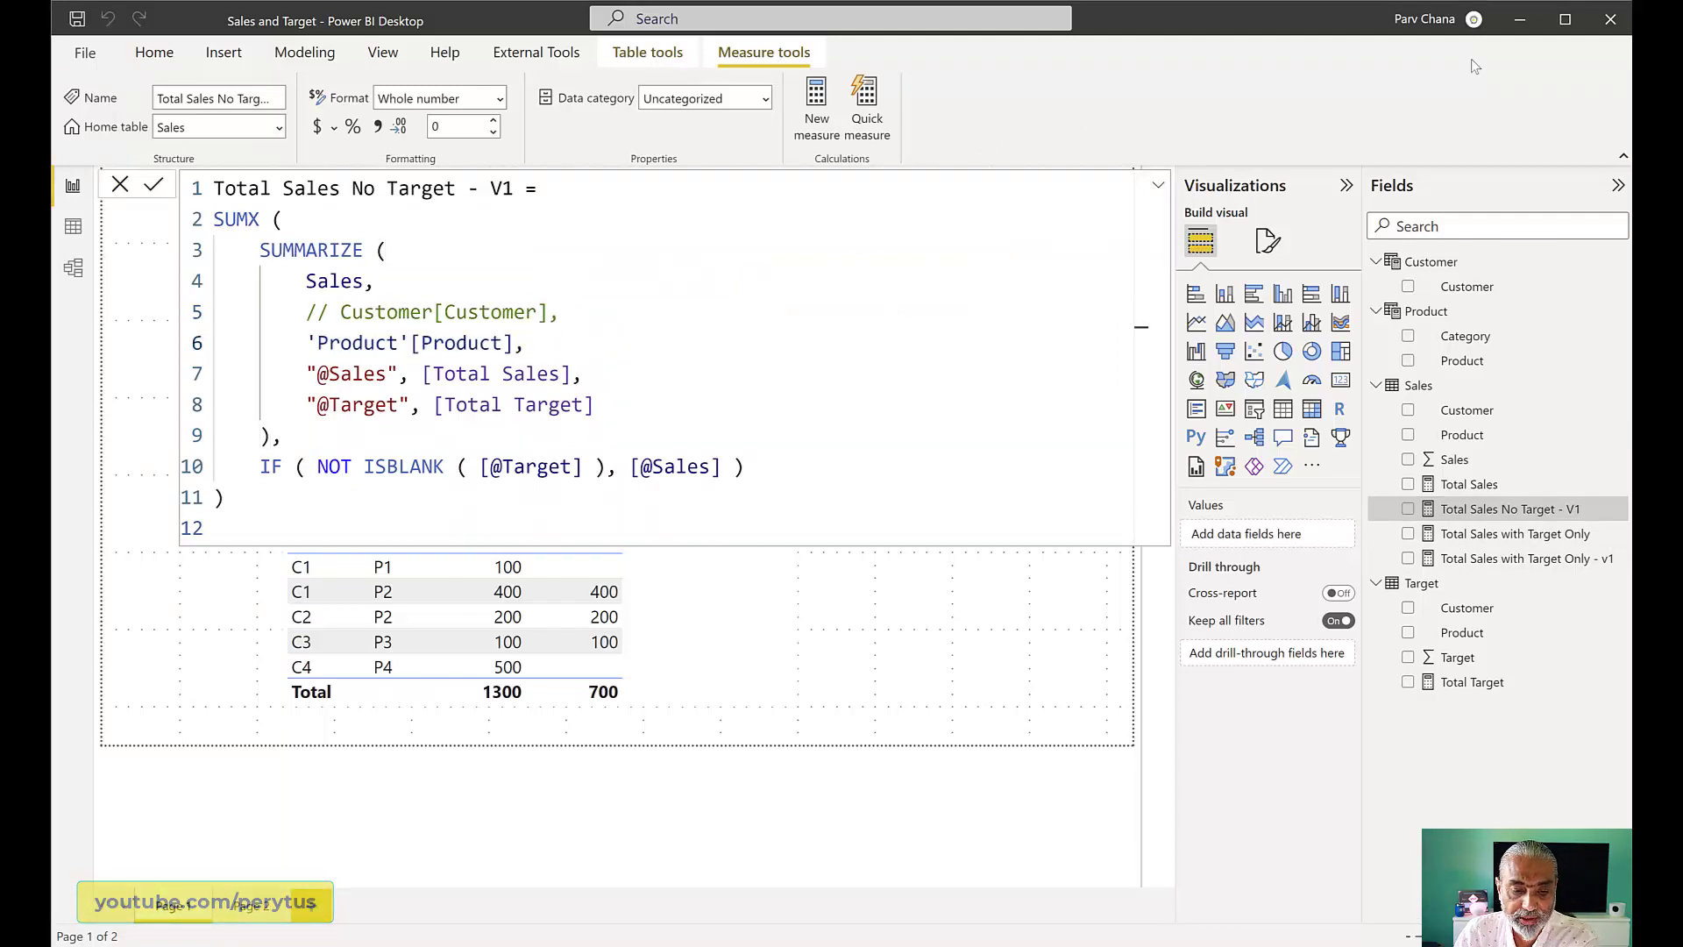
# - Expand the measure formula to review it, then fold it back to one line
pyautogui.click(1106, 200)
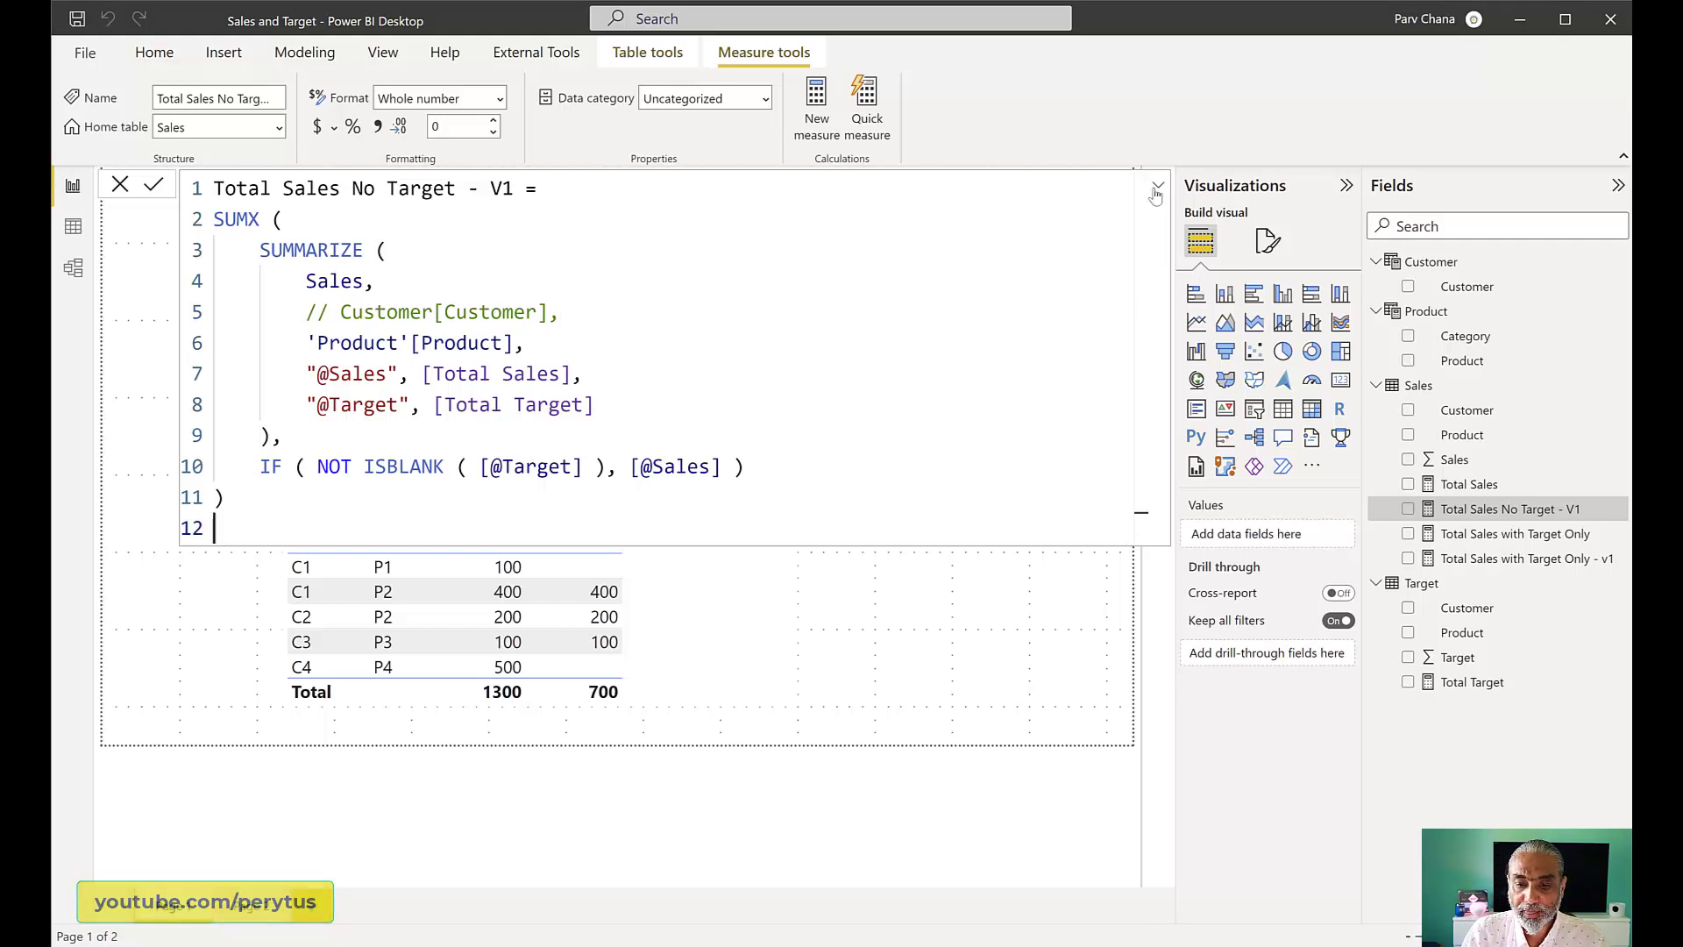
pyautogui.click(1157, 190)
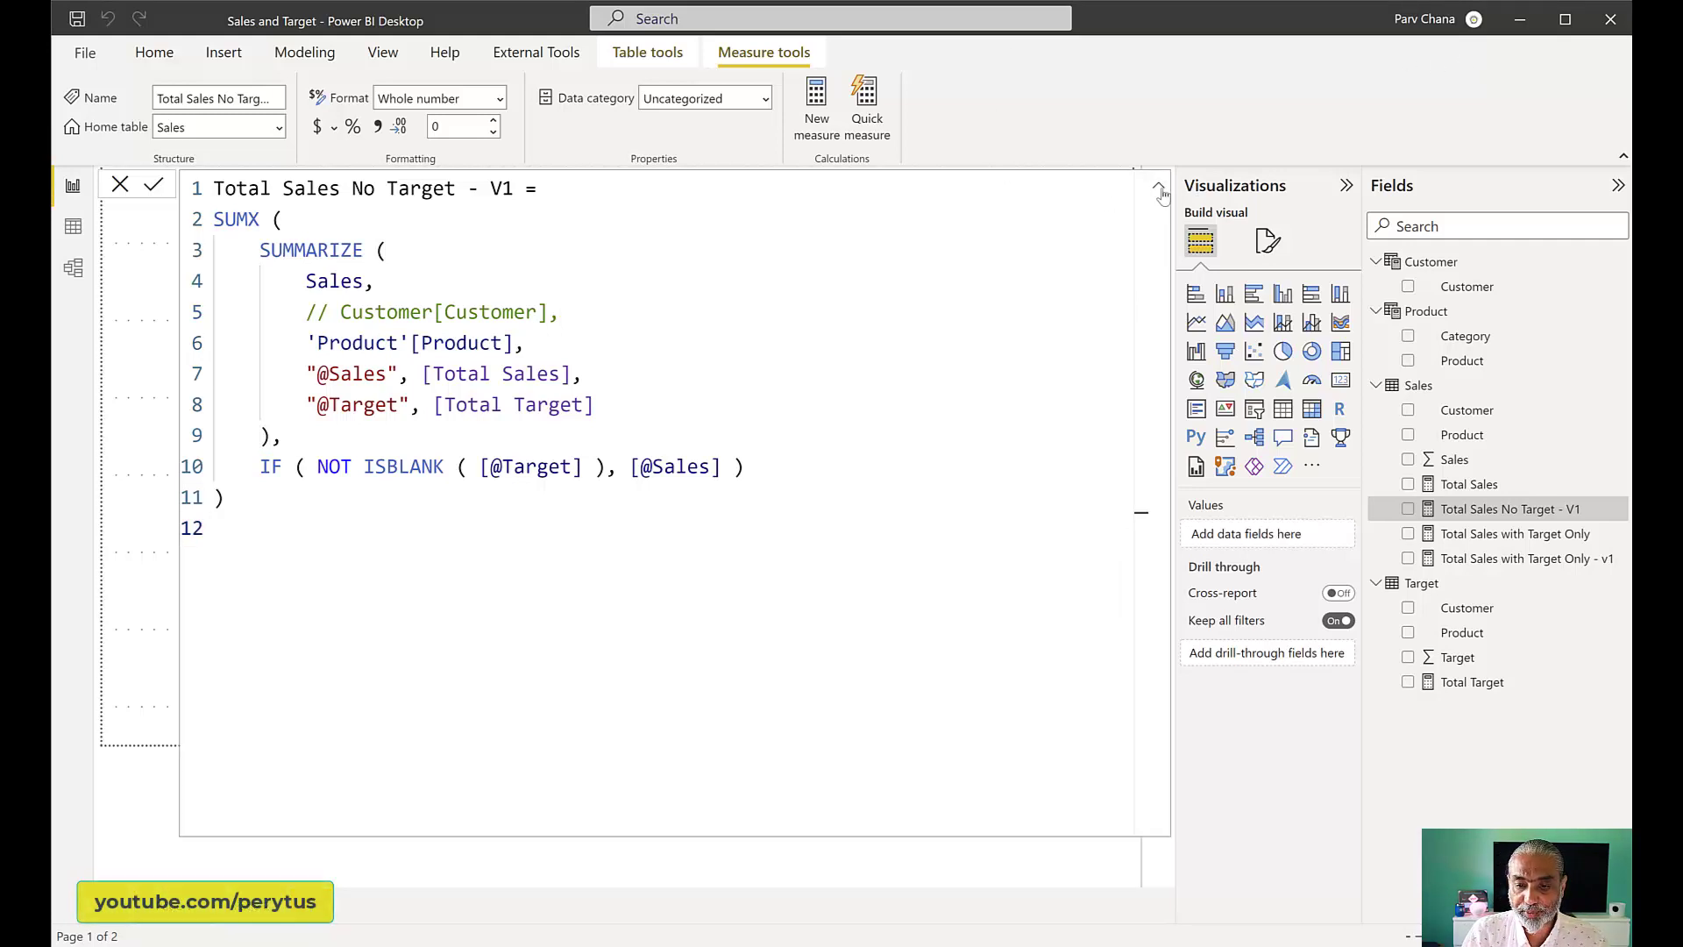
pyautogui.click(1159, 190)
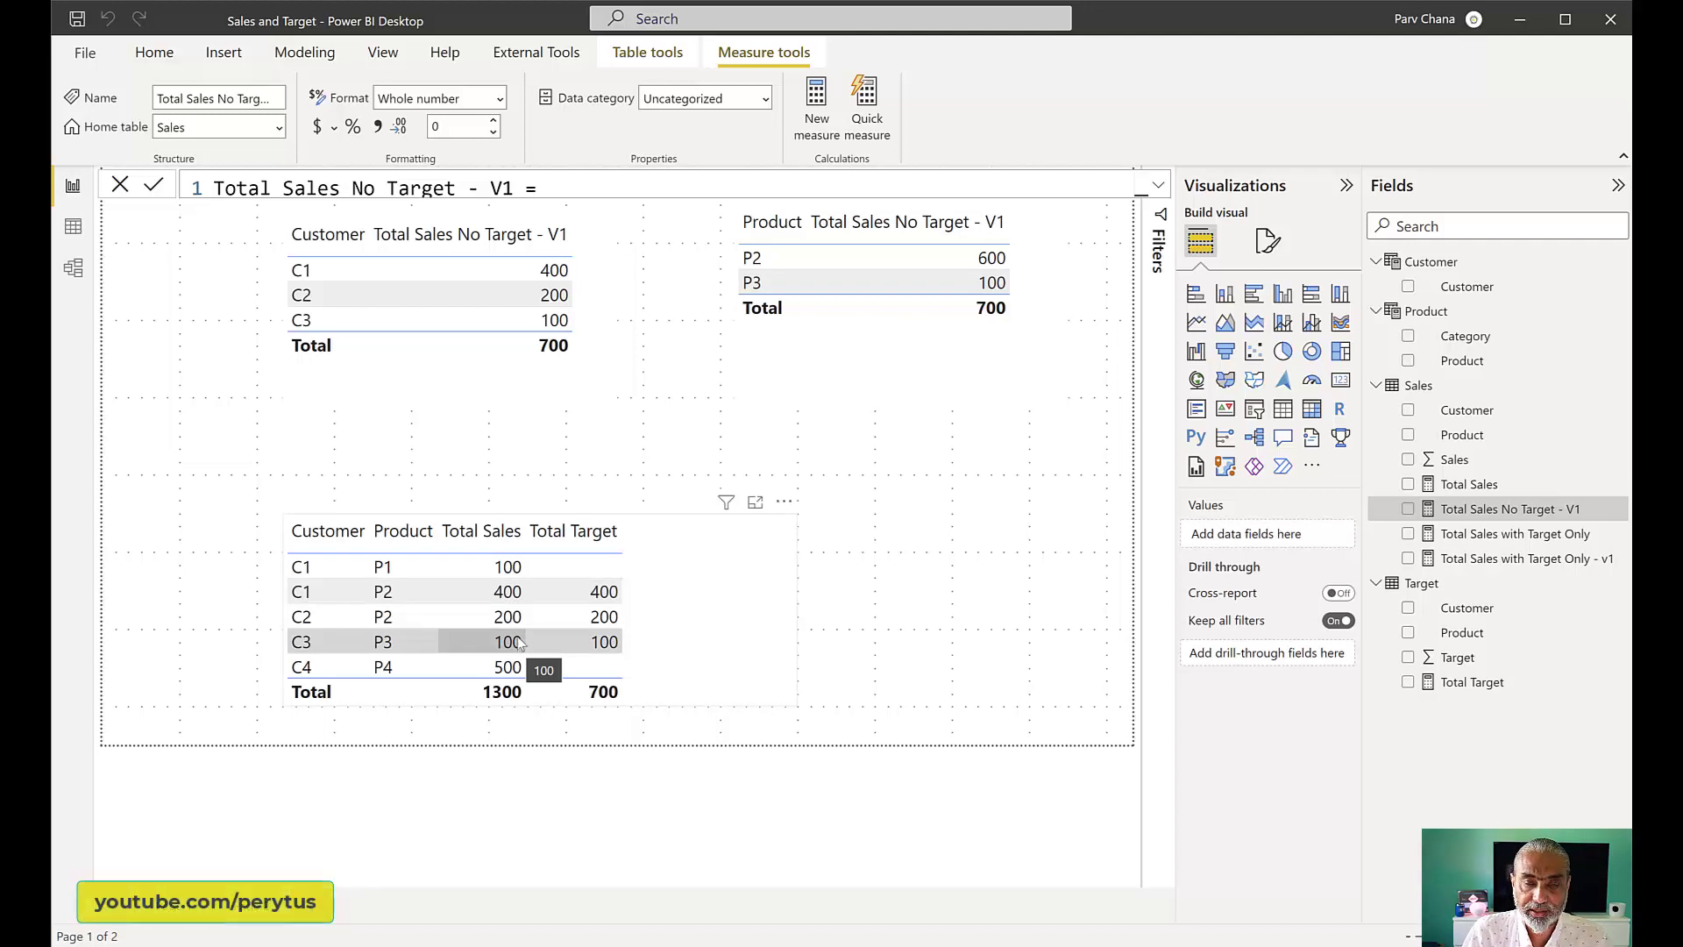
# - Uncomment the Customer[Customer] grouping line in the full measure formula
pyautogui.click(543, 188)
pyautogui.hotkey('ctrl', '/')
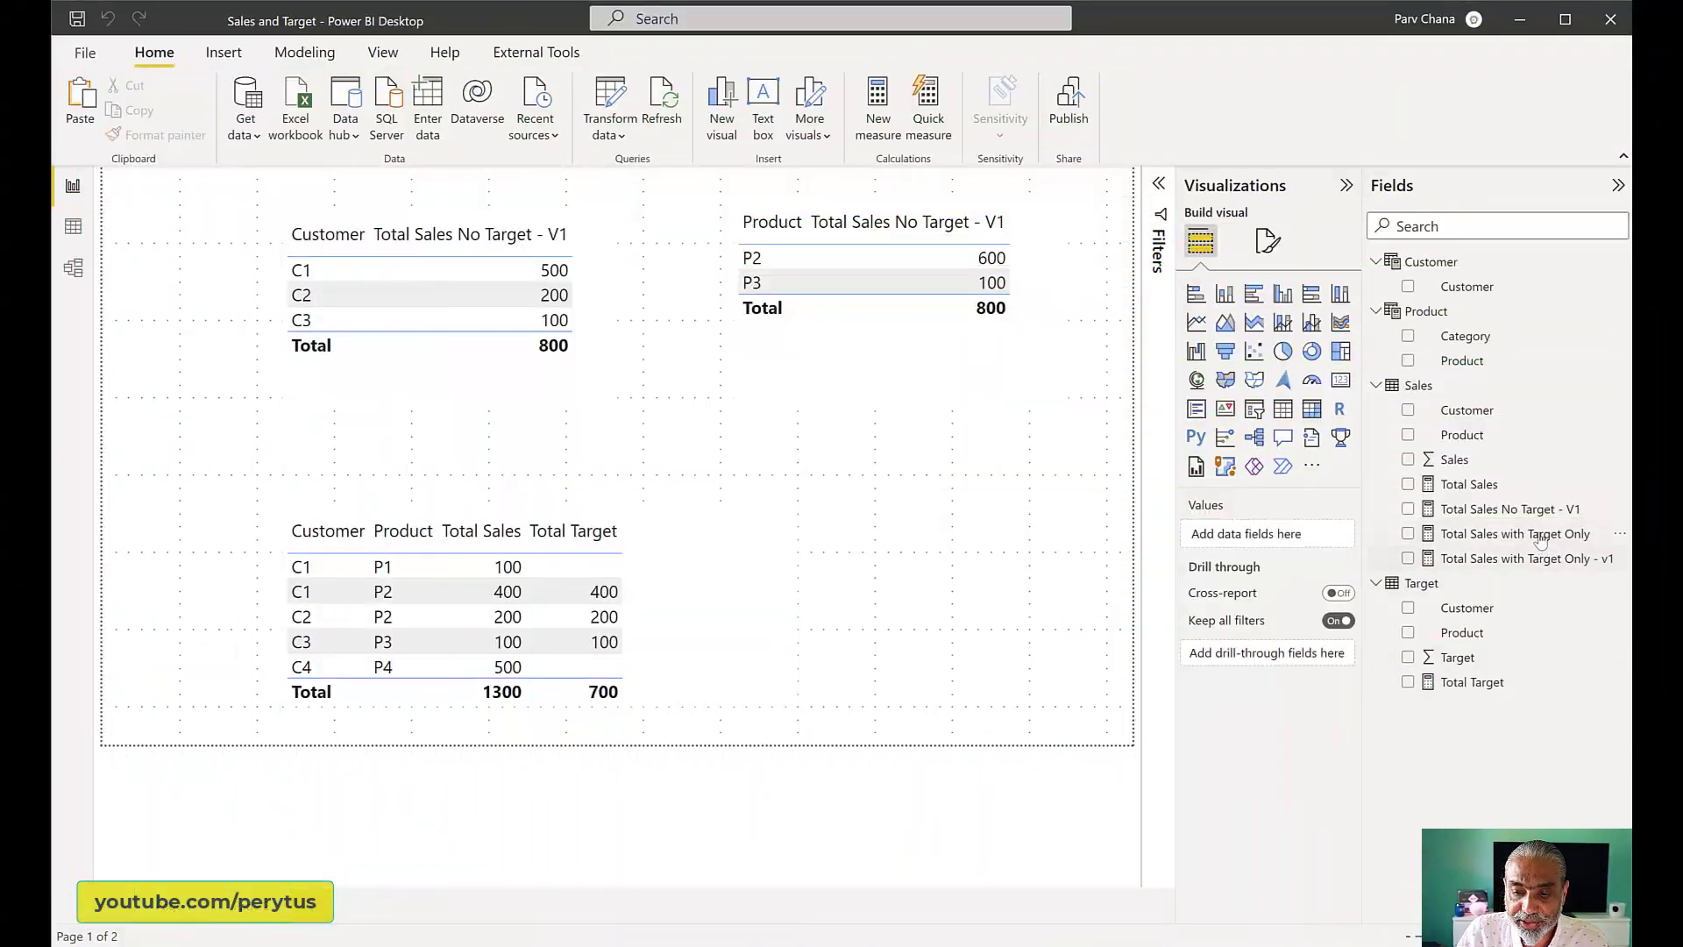
pyautogui.click(1540, 536)
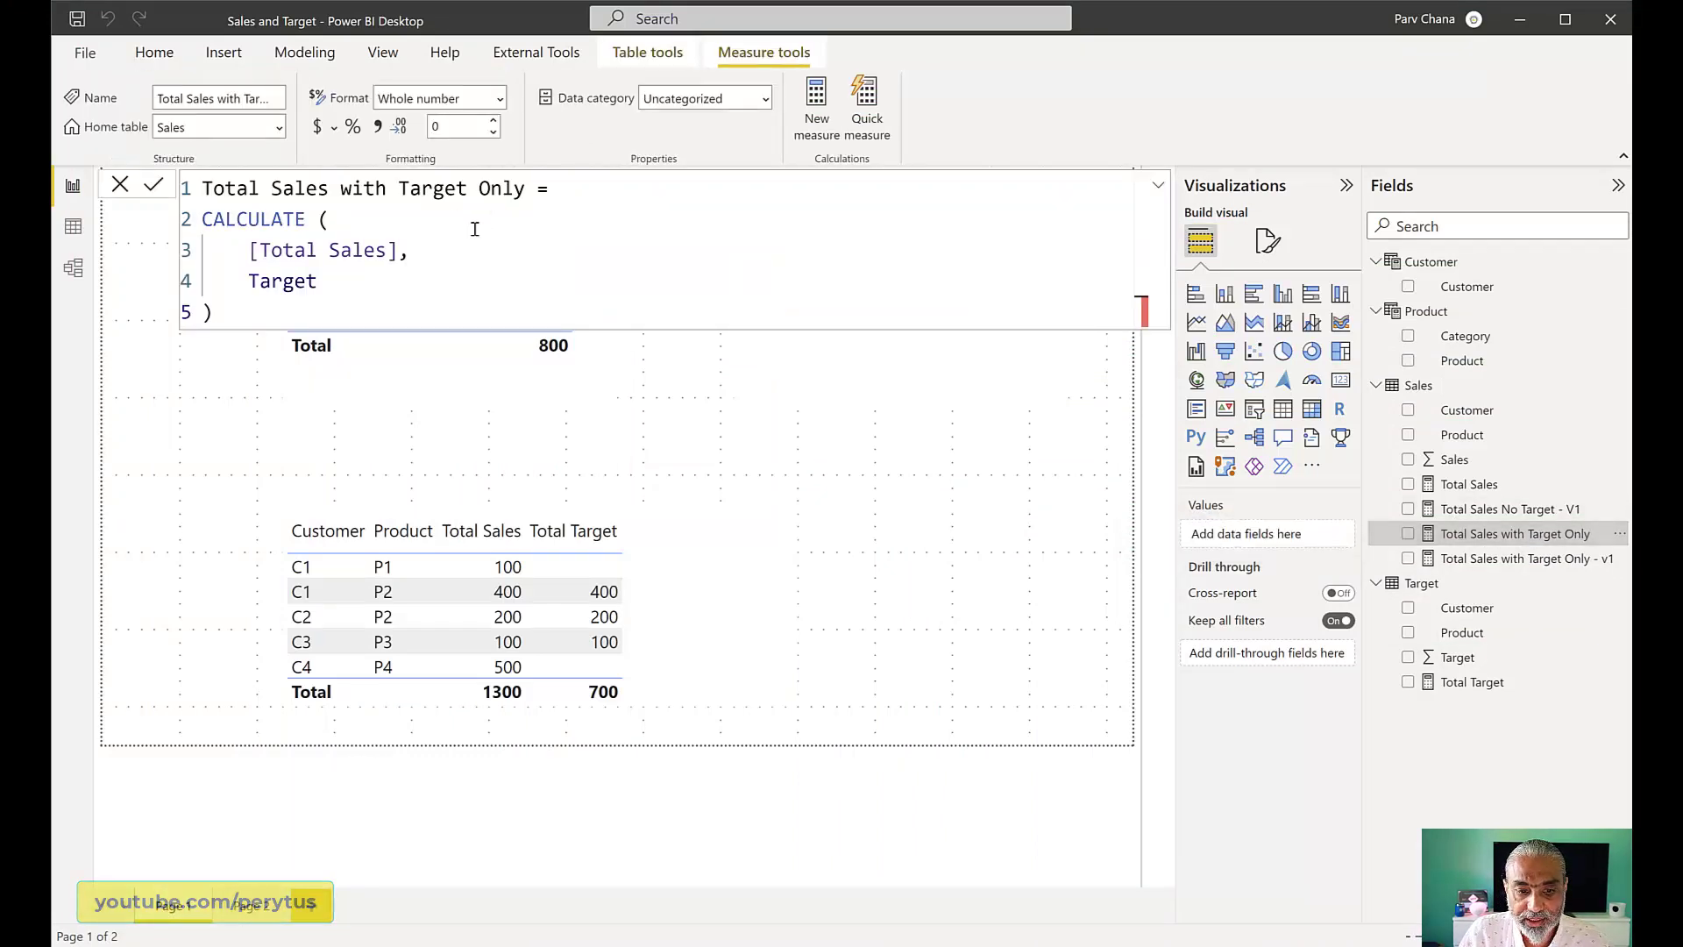
pyautogui.scroll(1, 490, 265)
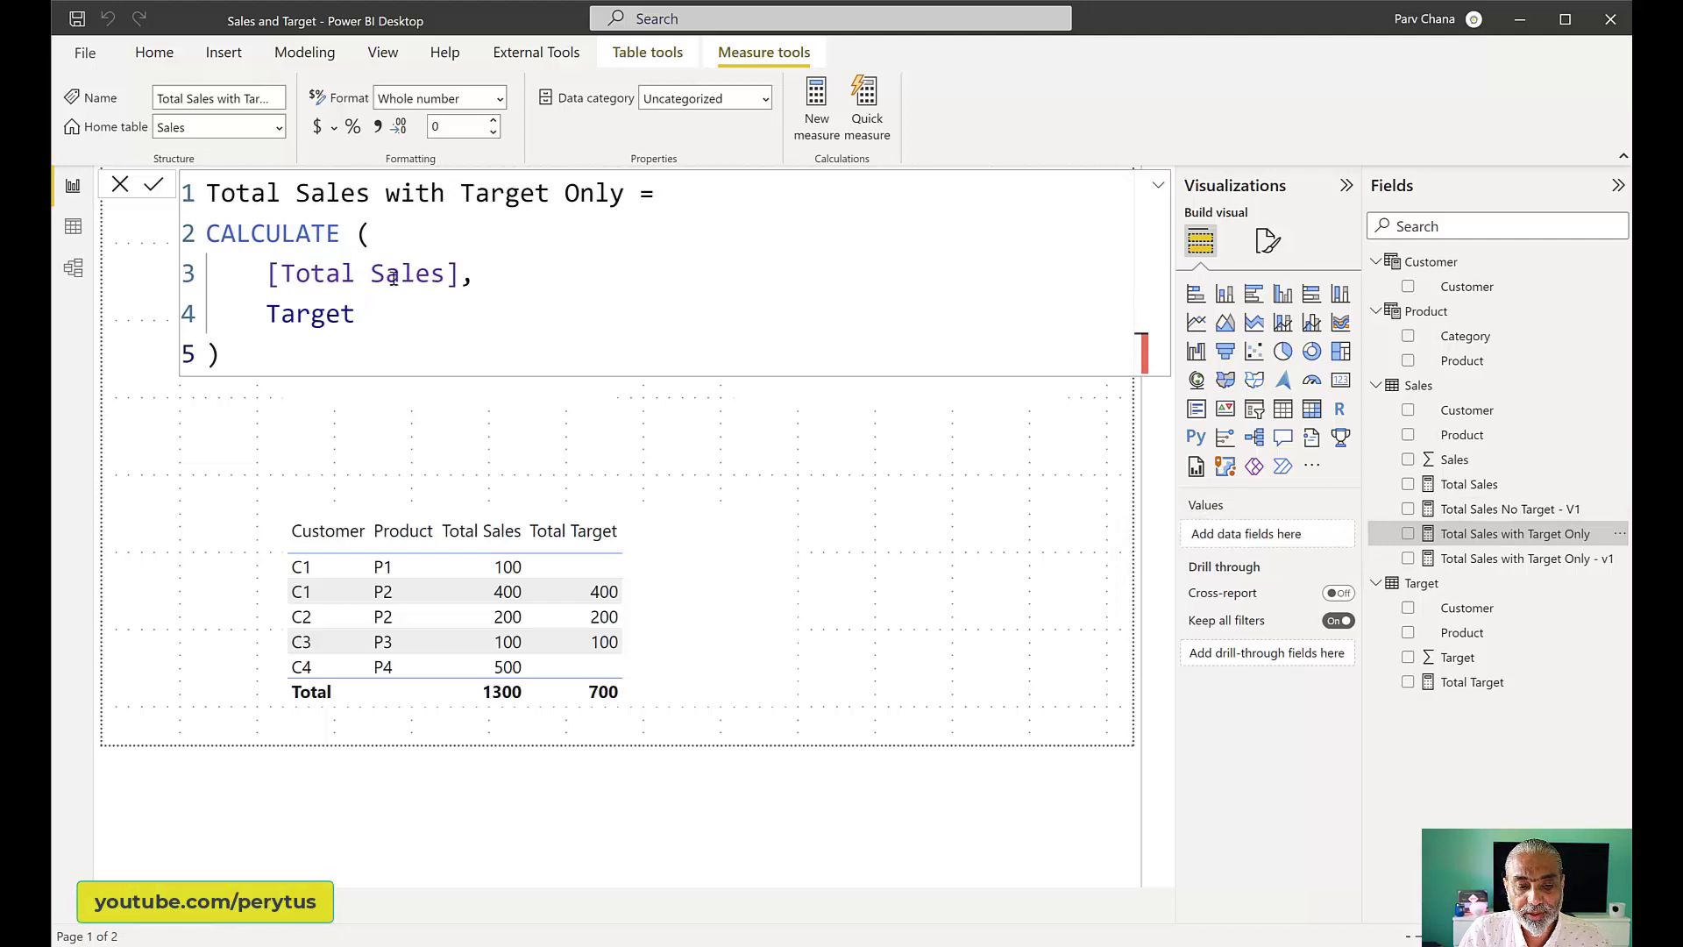
pyautogui.moveTo(267, 273); pyautogui.dragTo(529, 274)
pyautogui.doubleClick(360, 314)
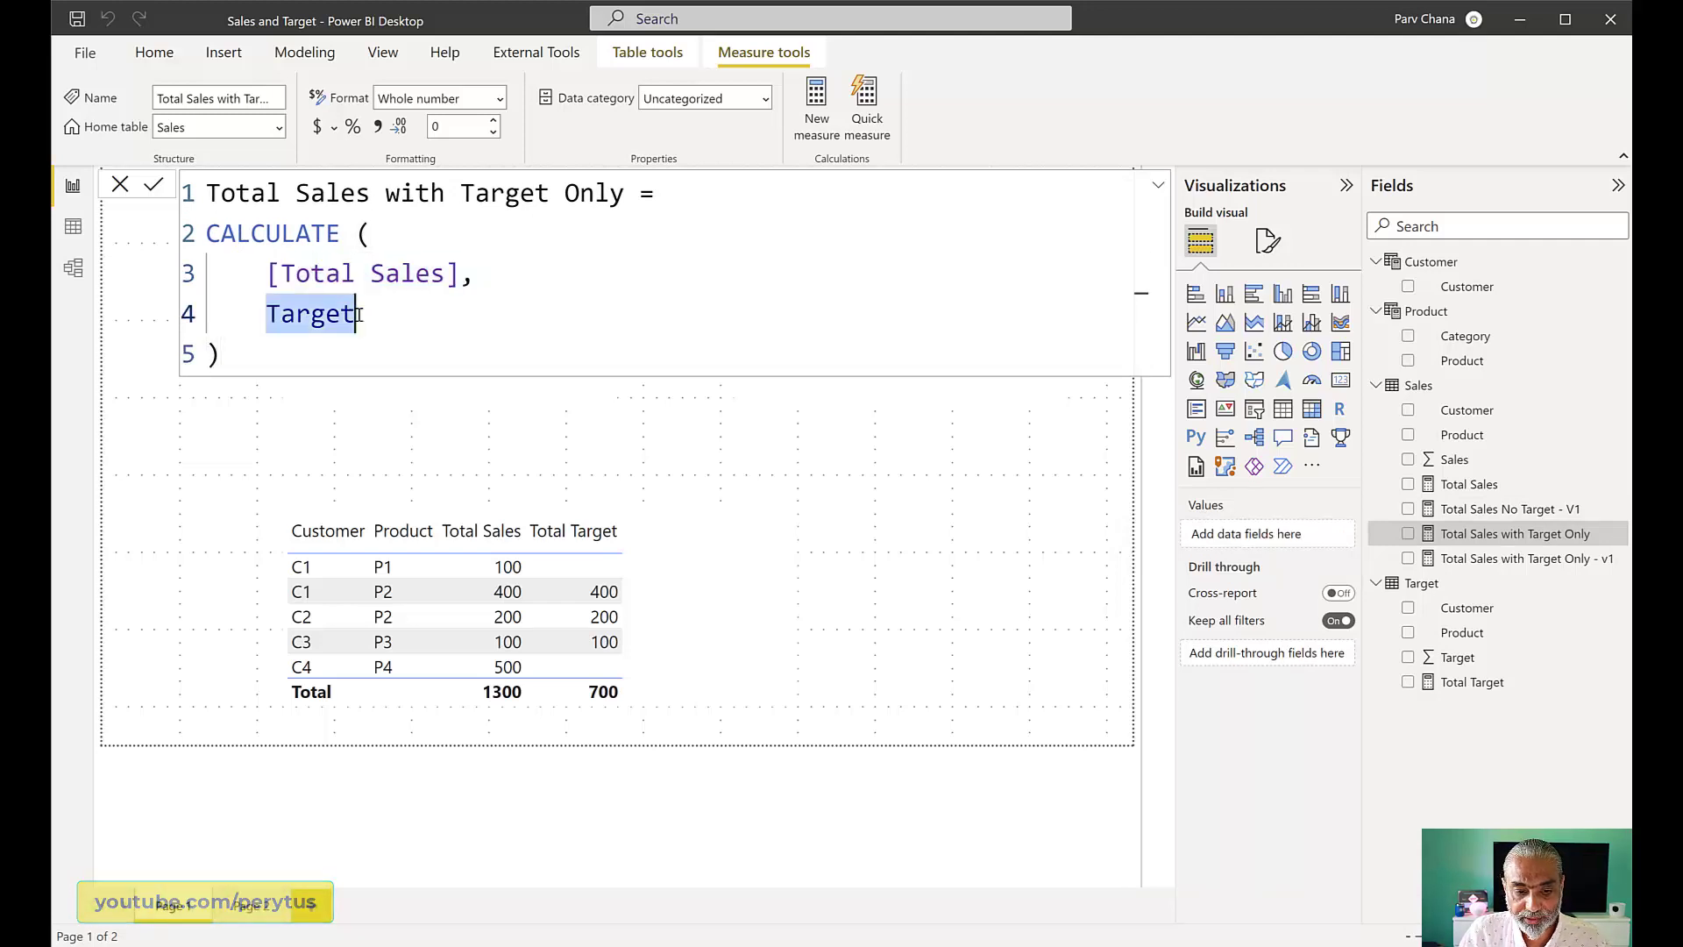
pyautogui.press('Right')
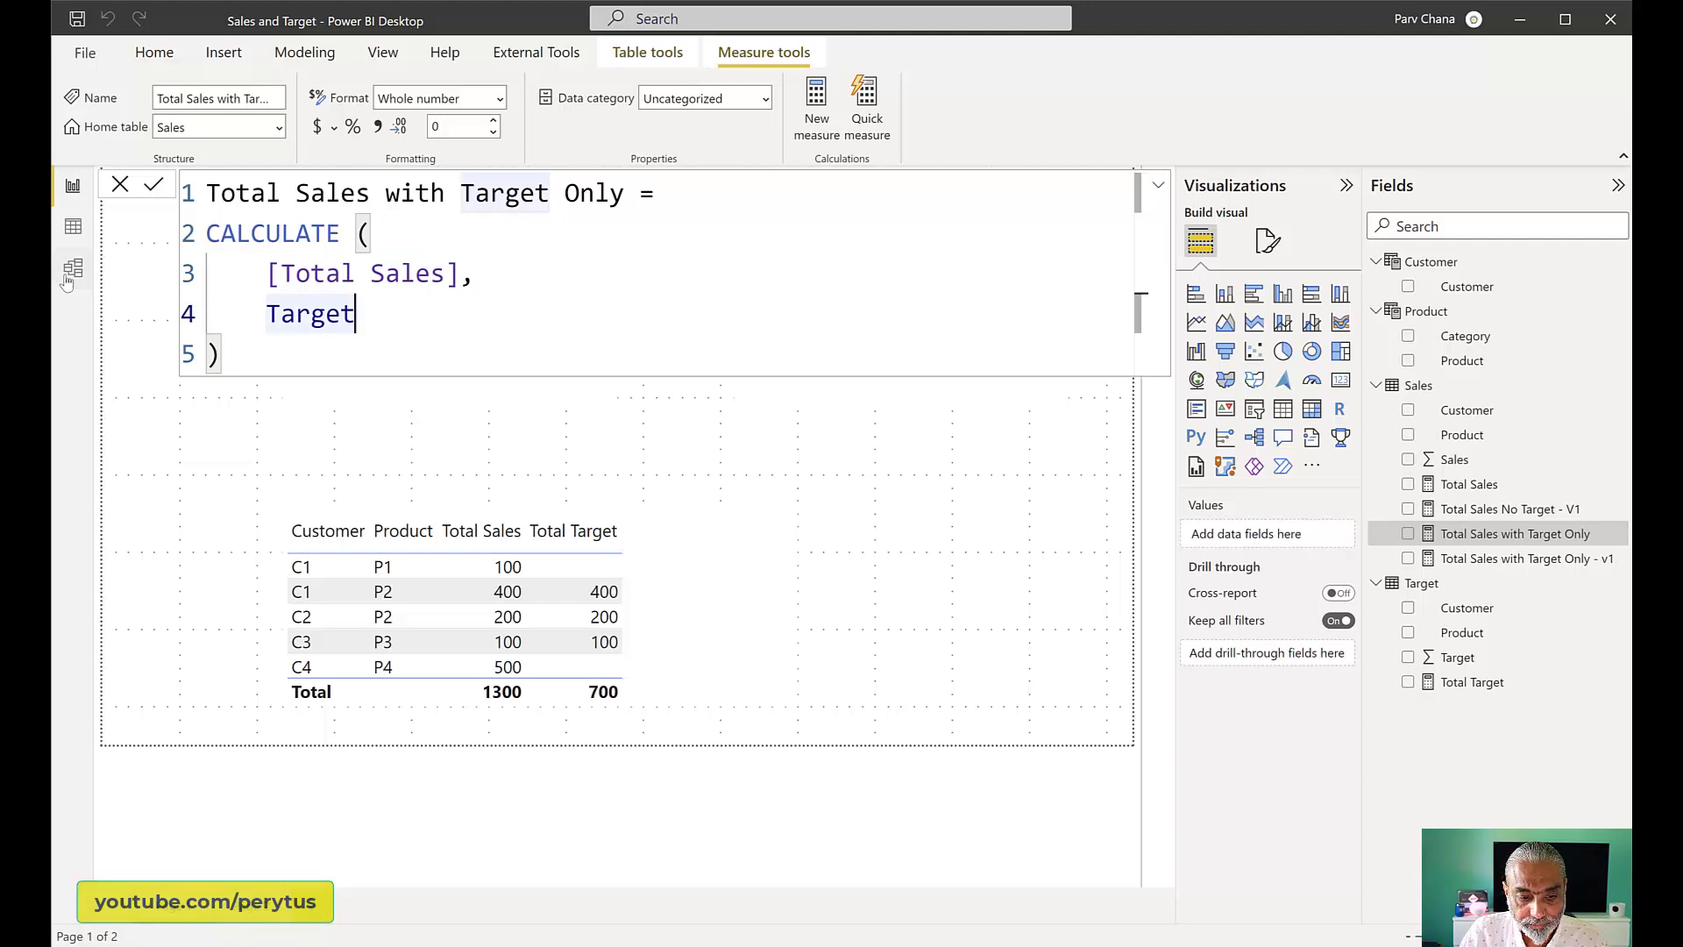
pyautogui.click(72, 272)
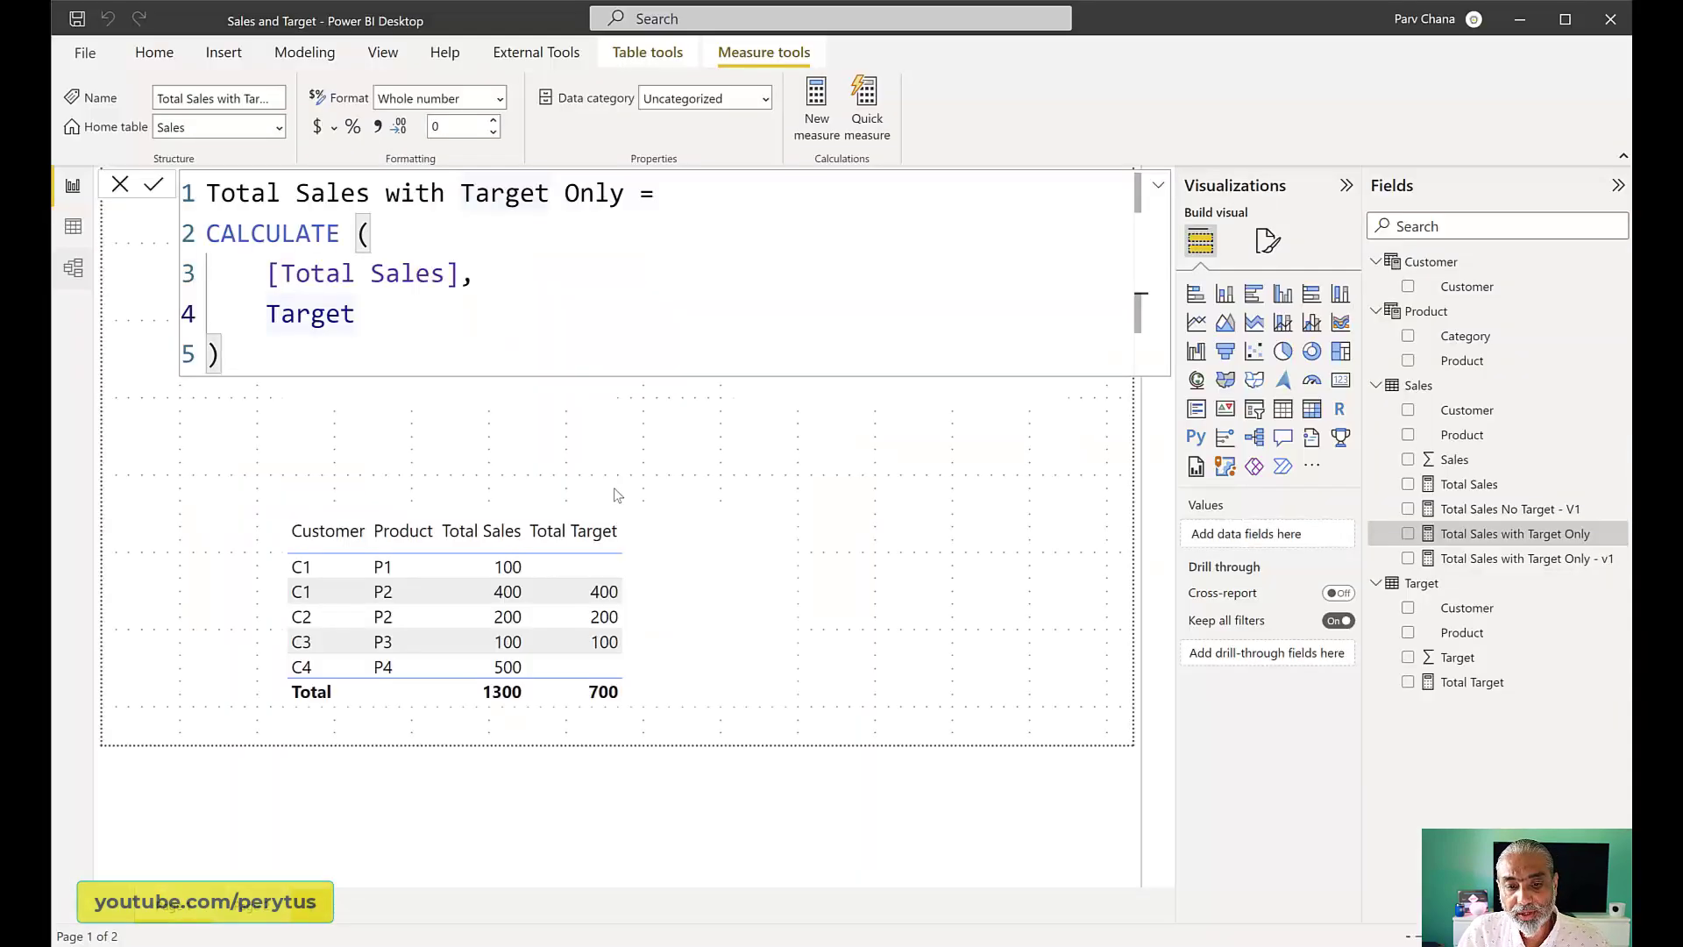
pyautogui.click(726, 421)
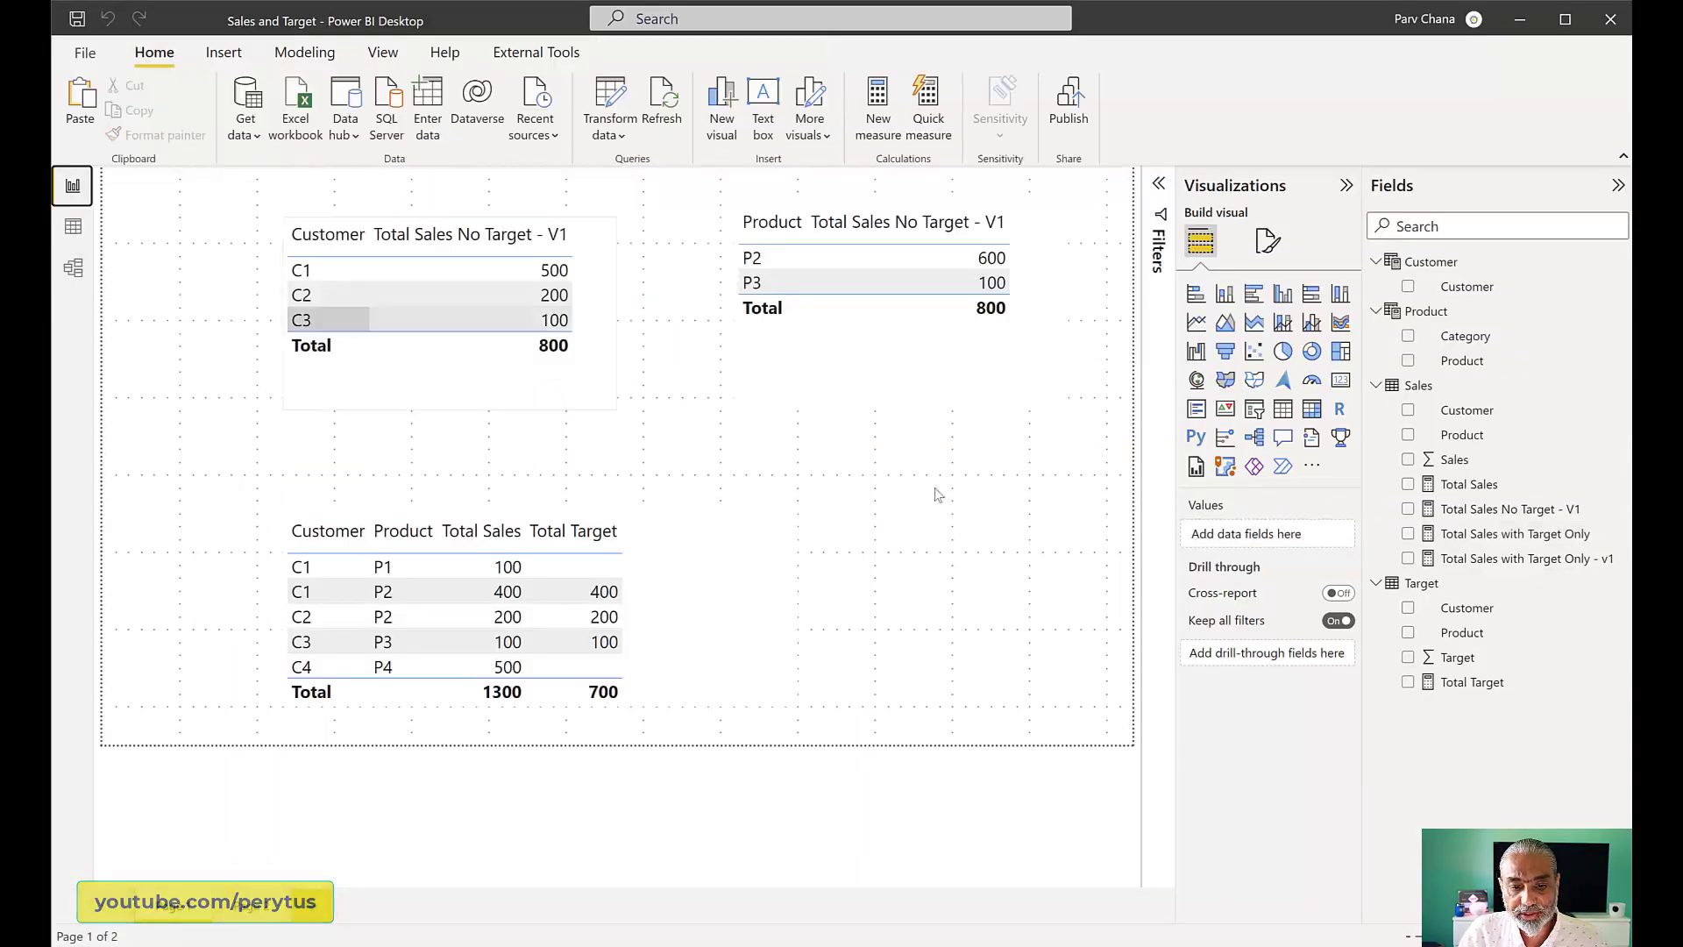
pyautogui.click(1540, 538)
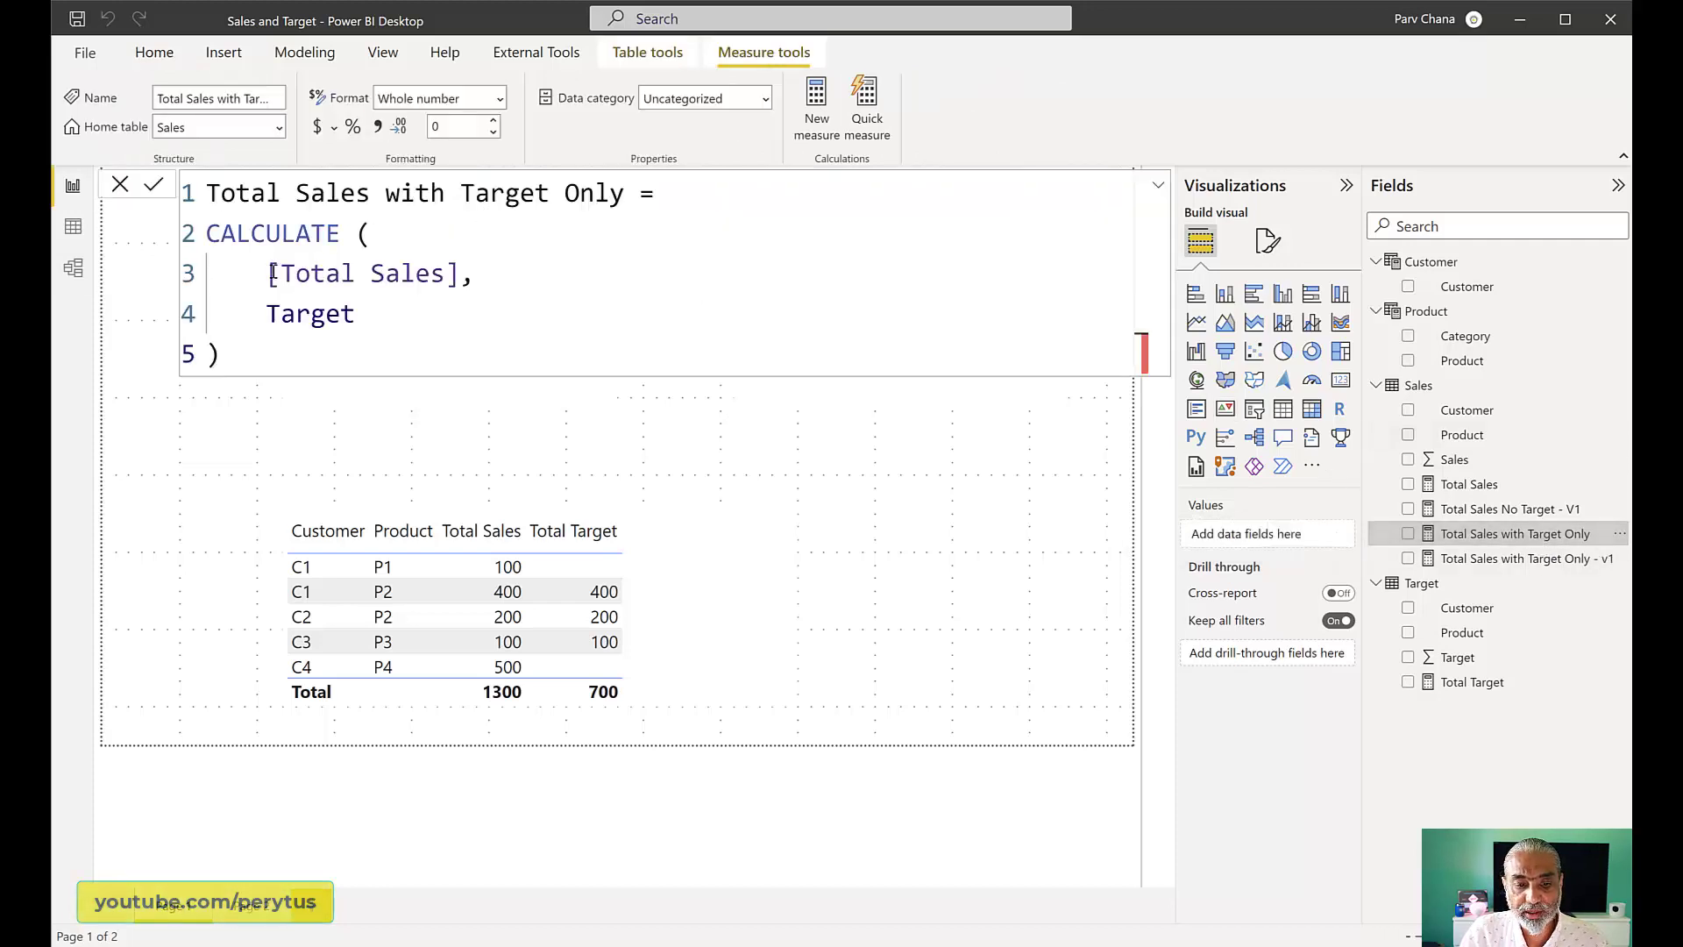
pyautogui.moveTo(268, 273); pyautogui.dragTo(478, 273)
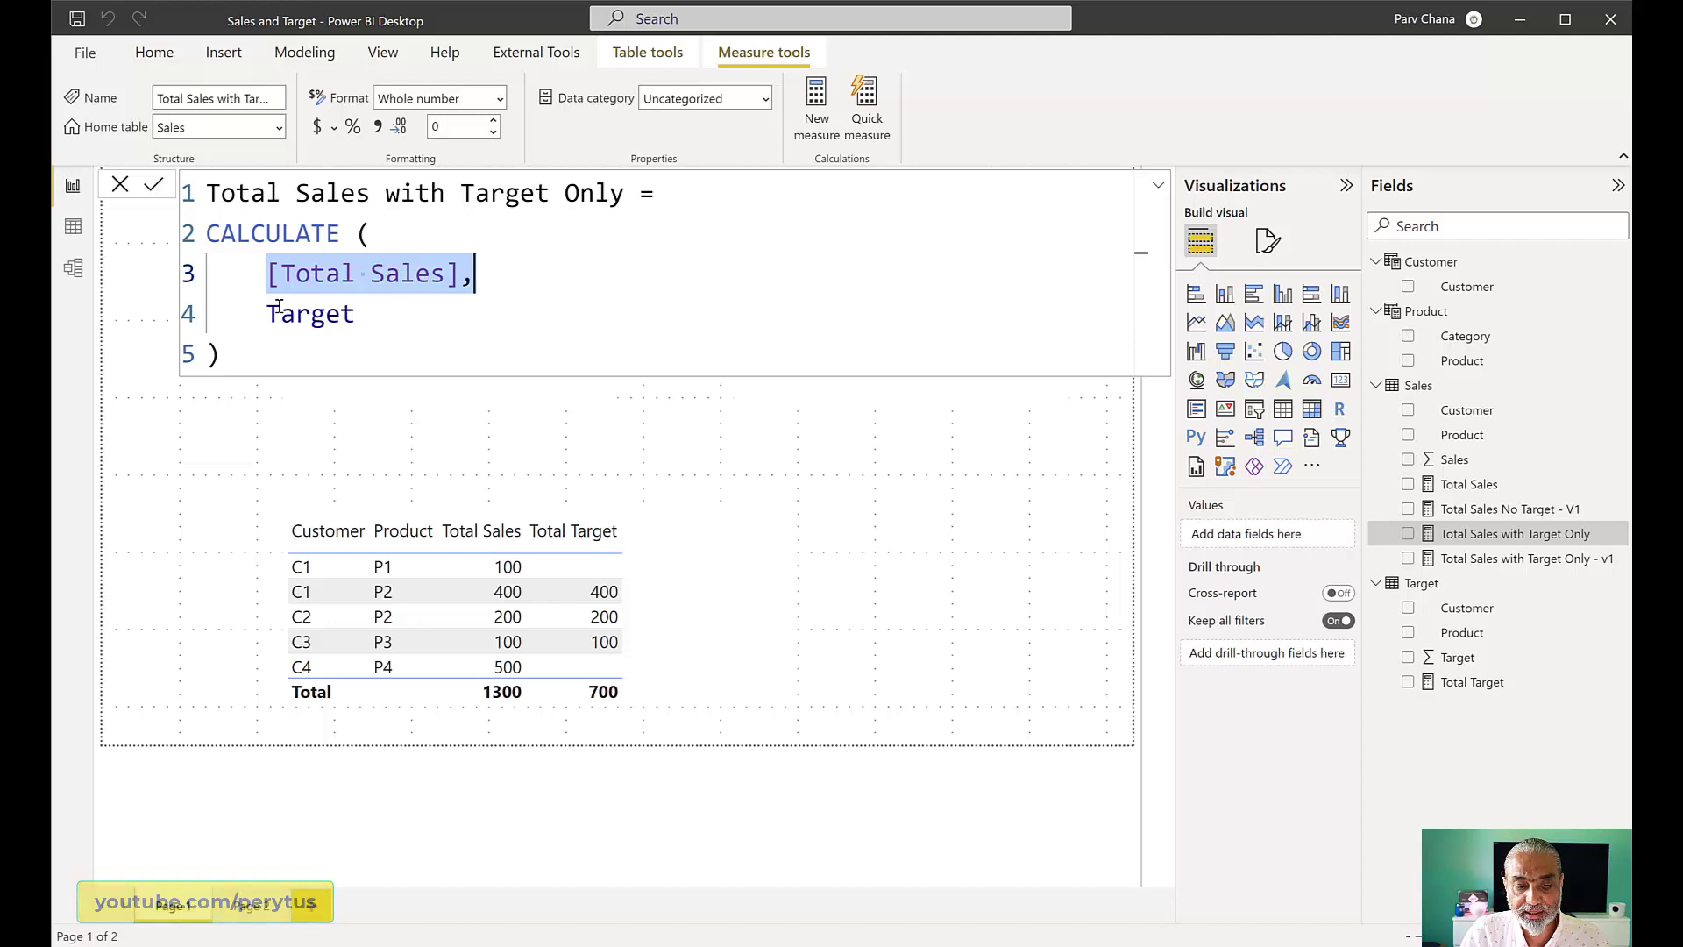
pyautogui.moveTo(281, 314); pyautogui.dragTo(411, 306)
pyautogui.click(687, 620)
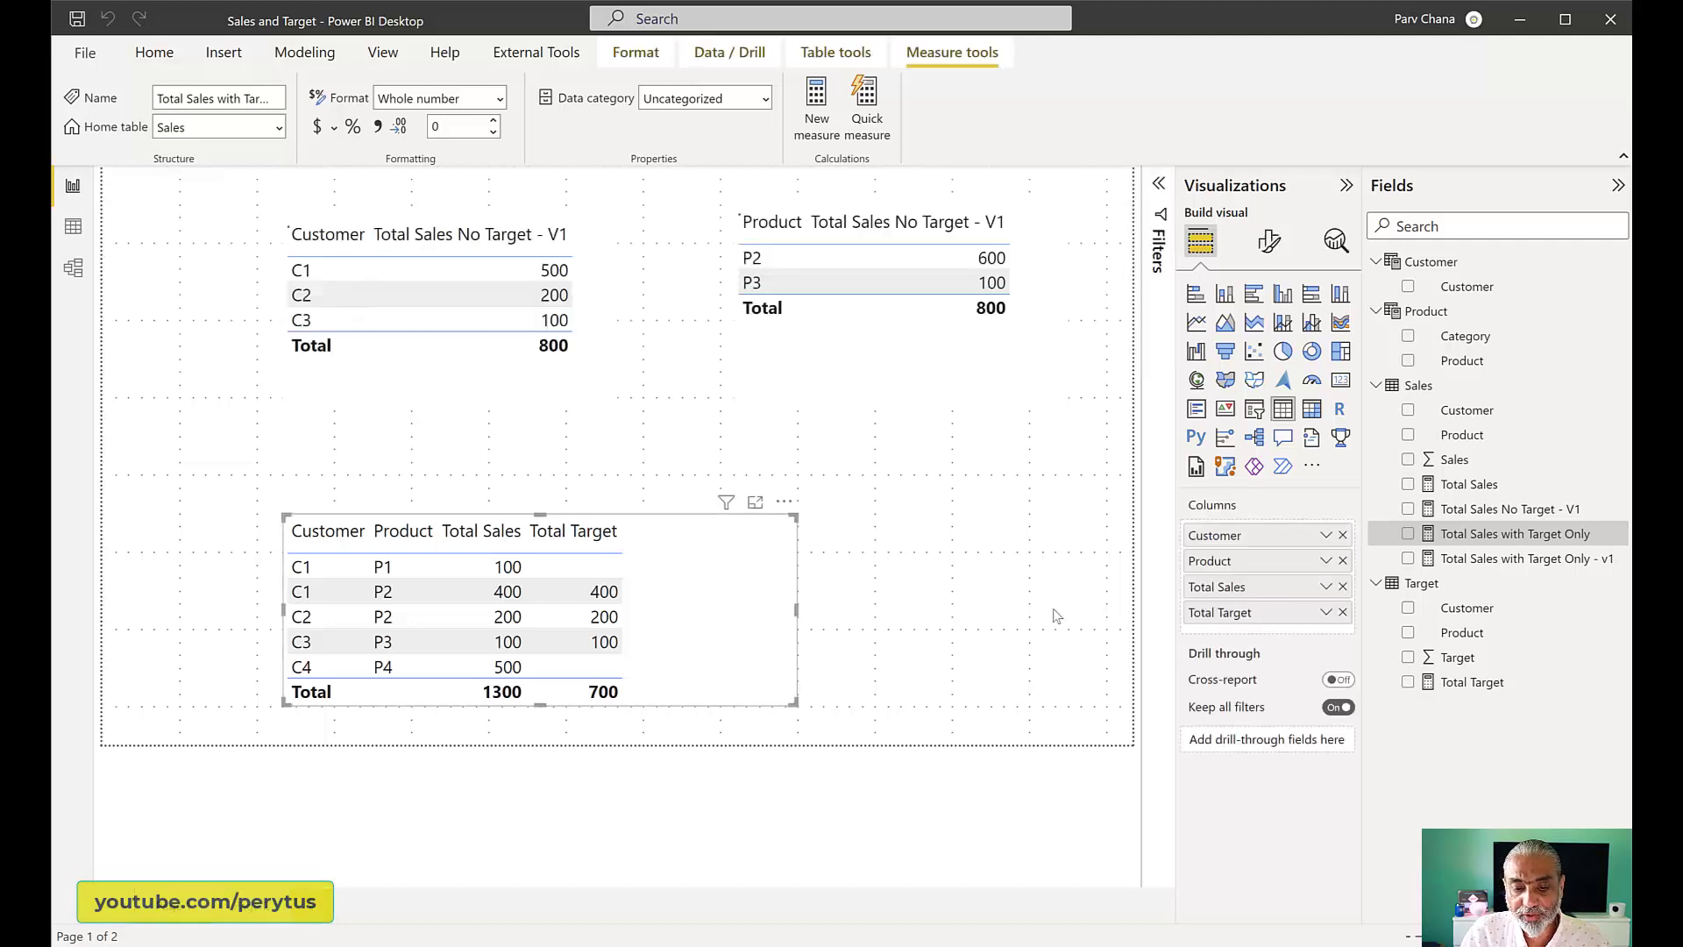
# - Replace Total Sales No Target - V1 with Total Sales with Target Only in the customer and product tables
pyautogui.click(881, 387)
pyautogui.click(522, 385)
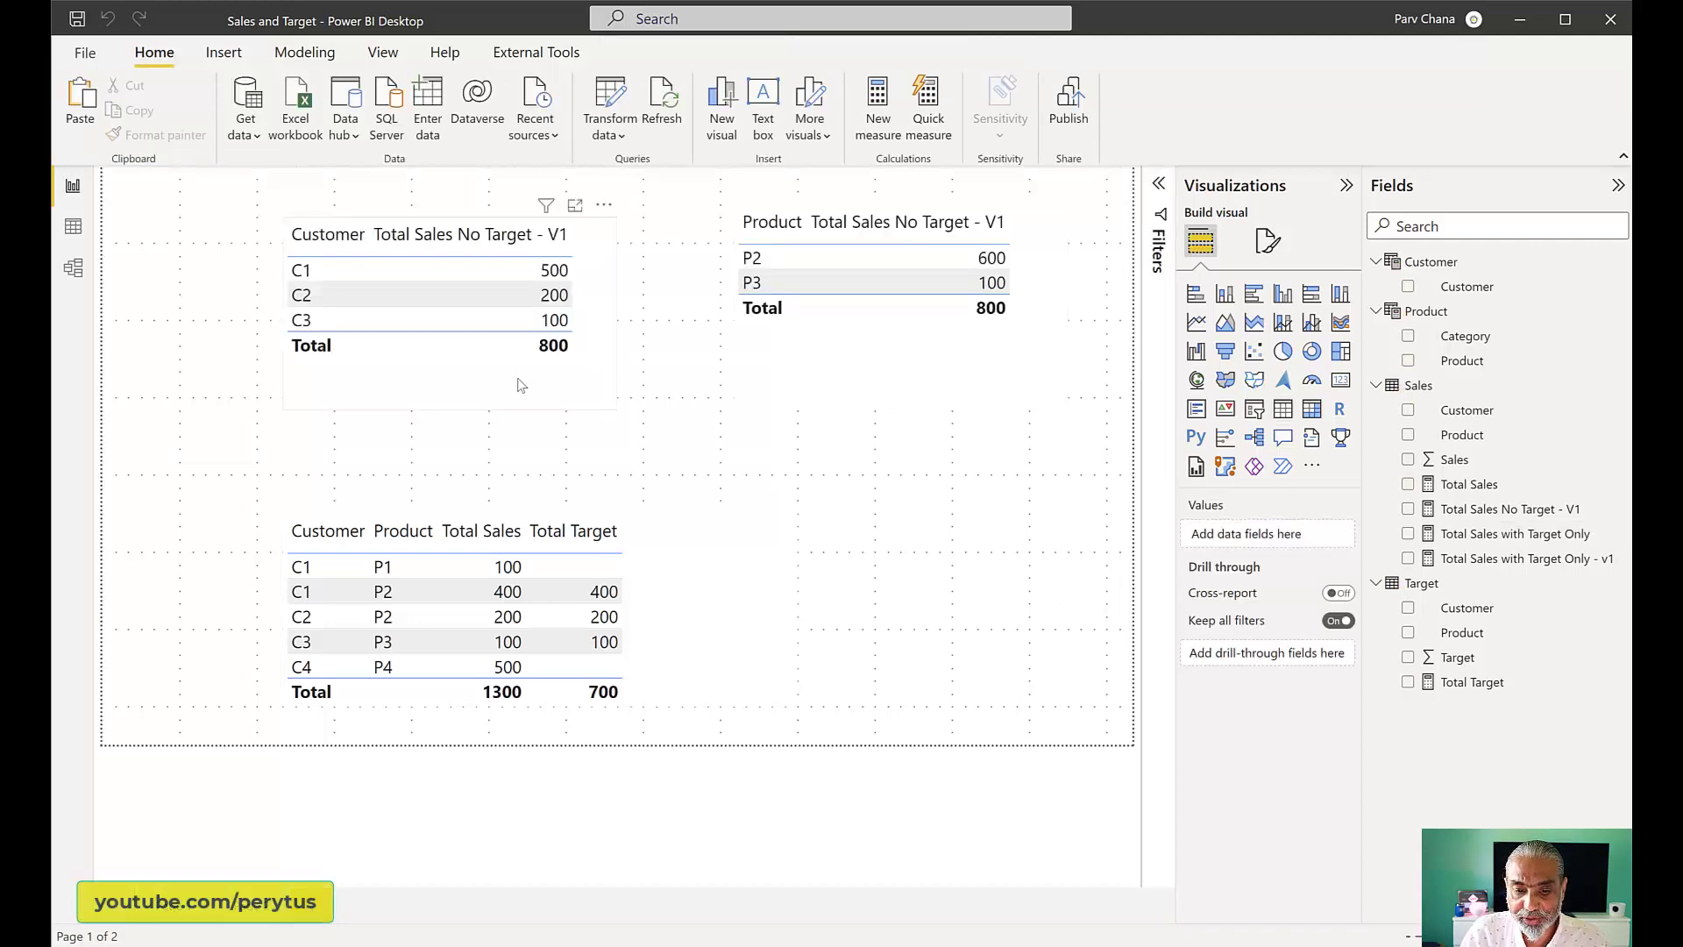
pyautogui.moveTo(1532, 535); pyautogui.dragTo(572, 386)
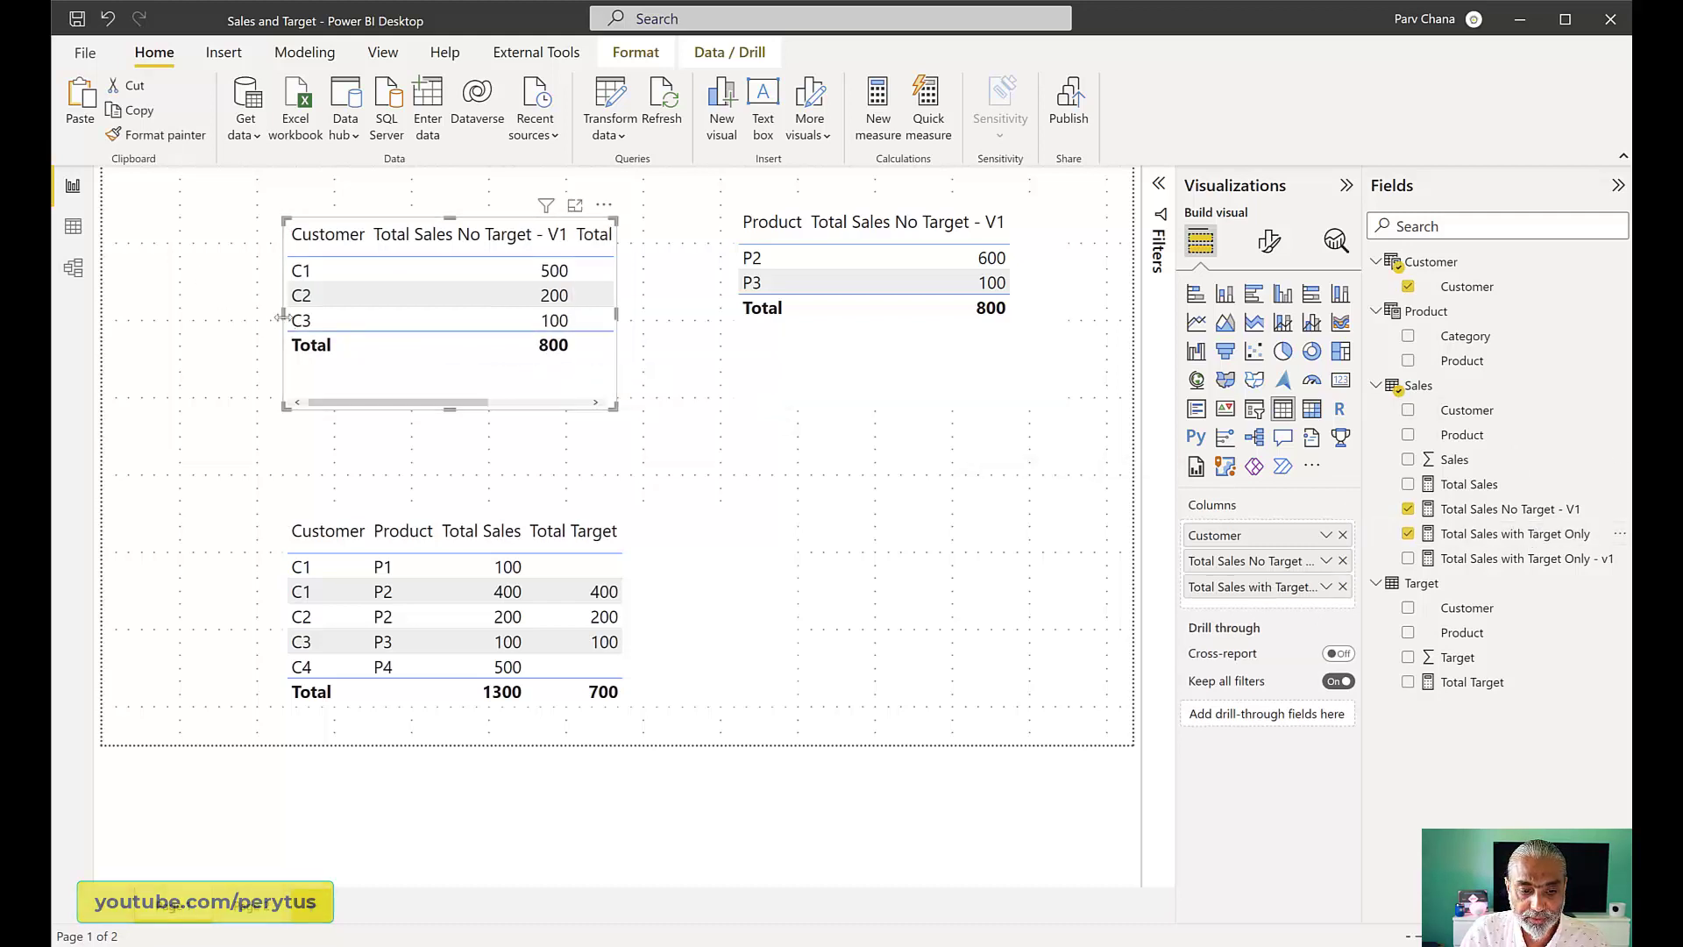
pyautogui.moveTo(218, 315); pyautogui.dragTo(66, 313)
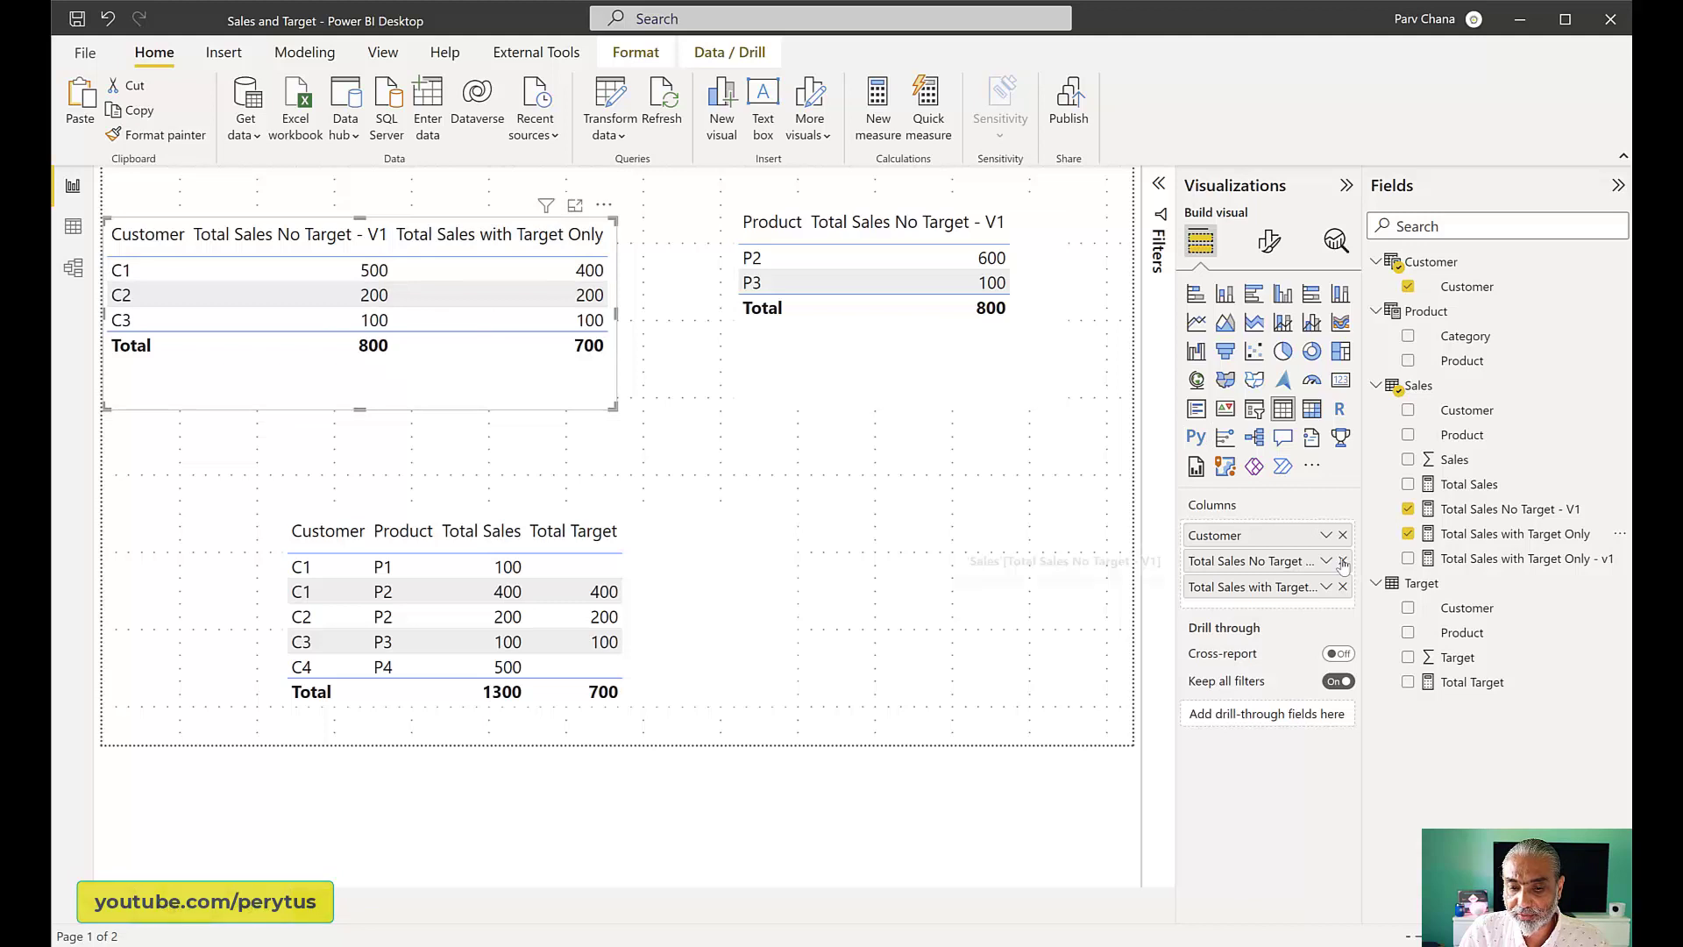
pyautogui.moveTo(980, 429); pyautogui.dragTo(821, 390)
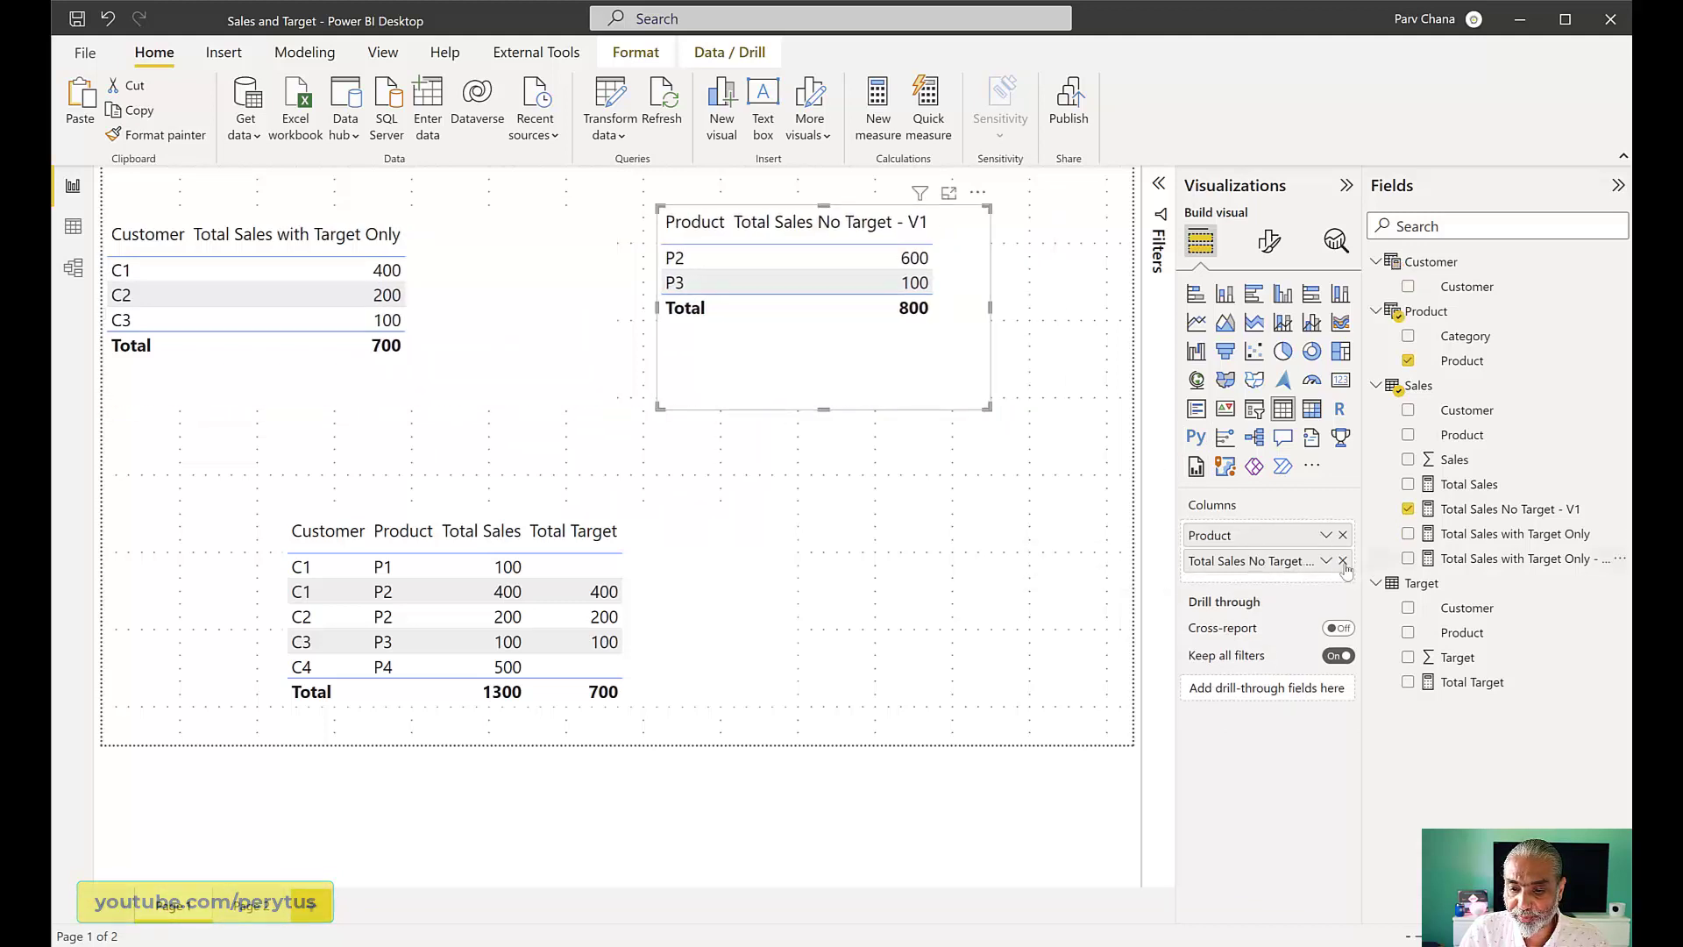
pyautogui.click(1408, 508)
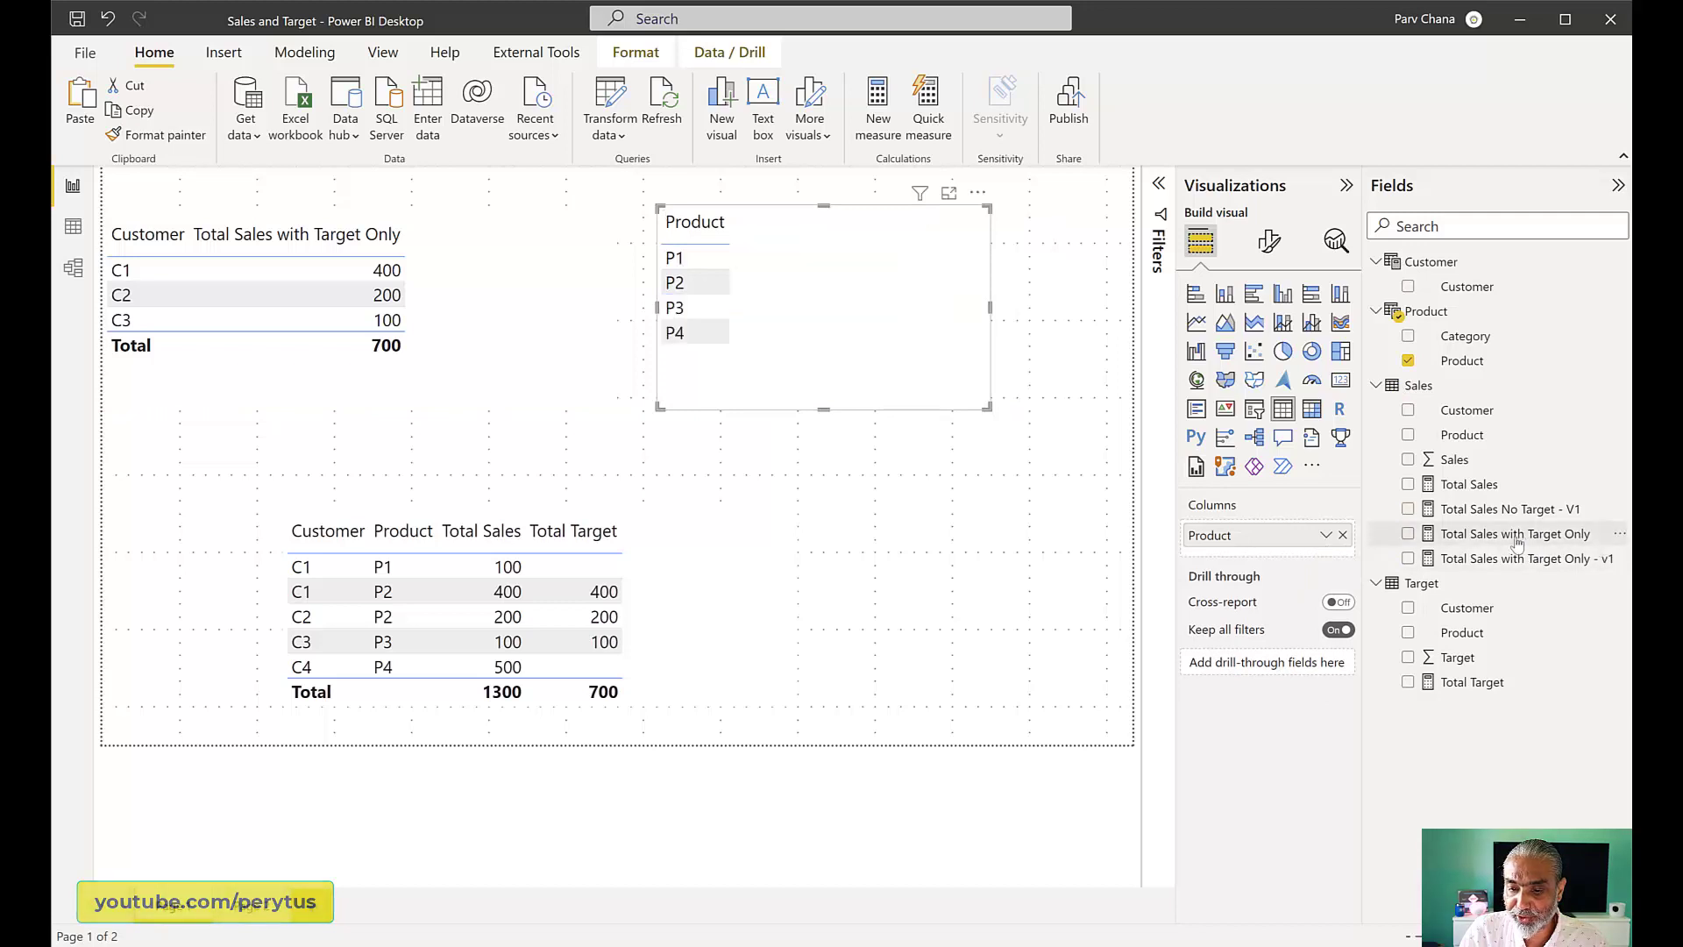
pyautogui.moveTo(1472, 534); pyautogui.dragTo(1311, 557)
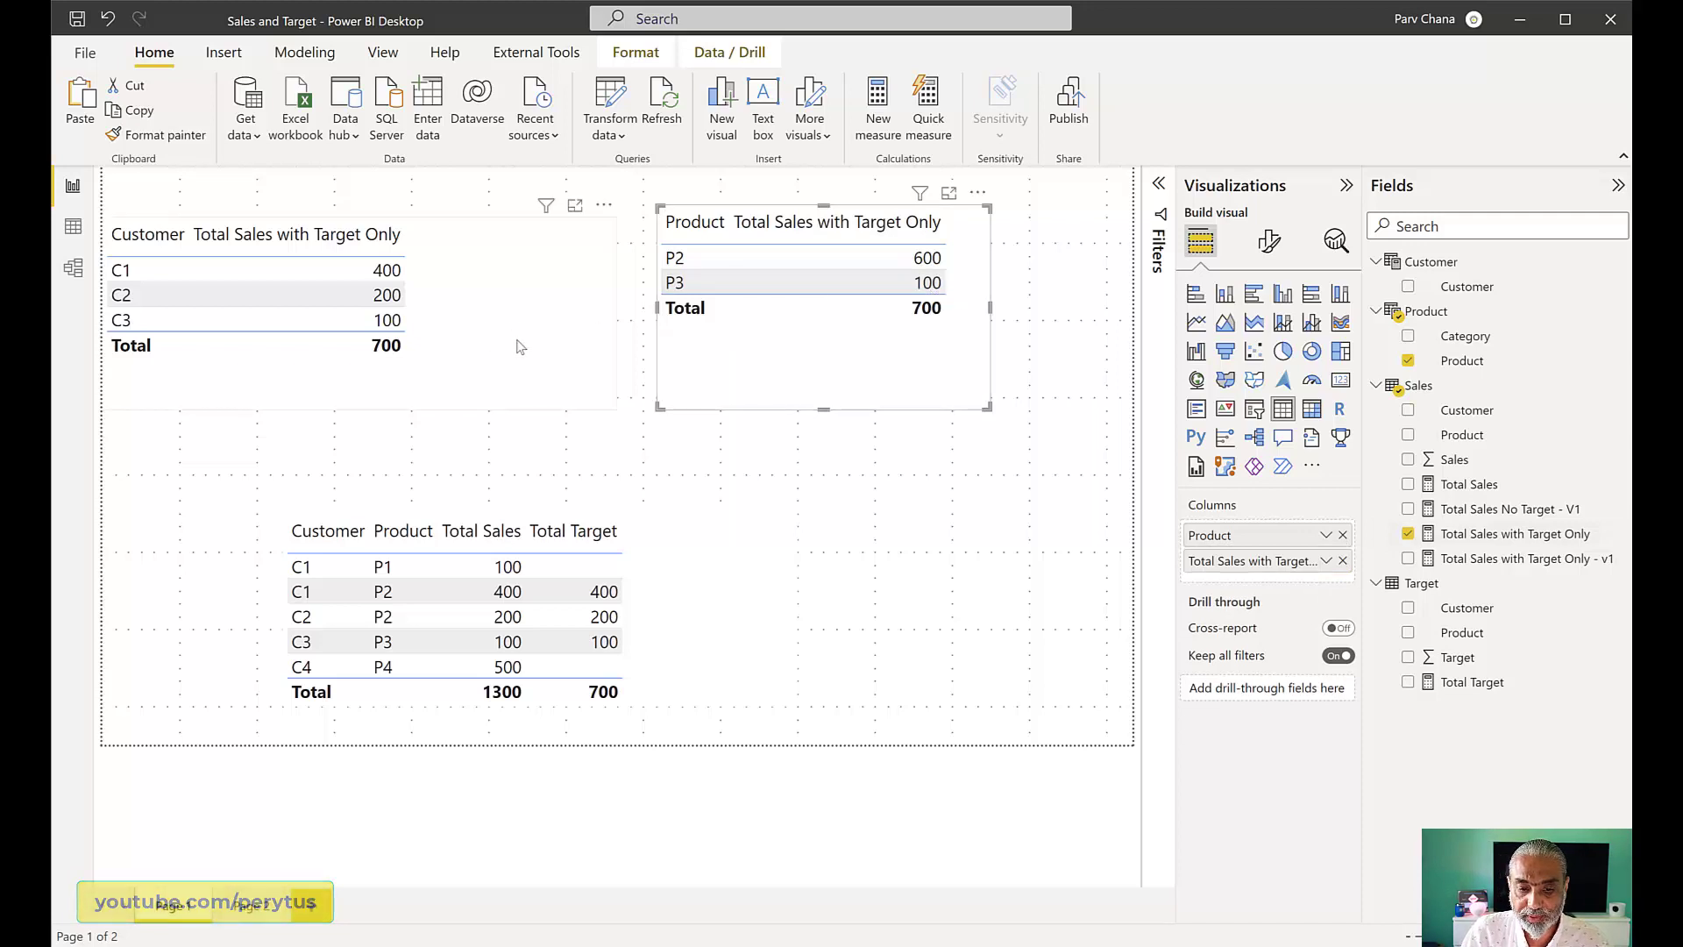
# - Reposition the tables and swap Total Sales and Total Target for Total Sales with Target Only
pyautogui.moveTo(394, 386); pyautogui.dragTo(458, 387)
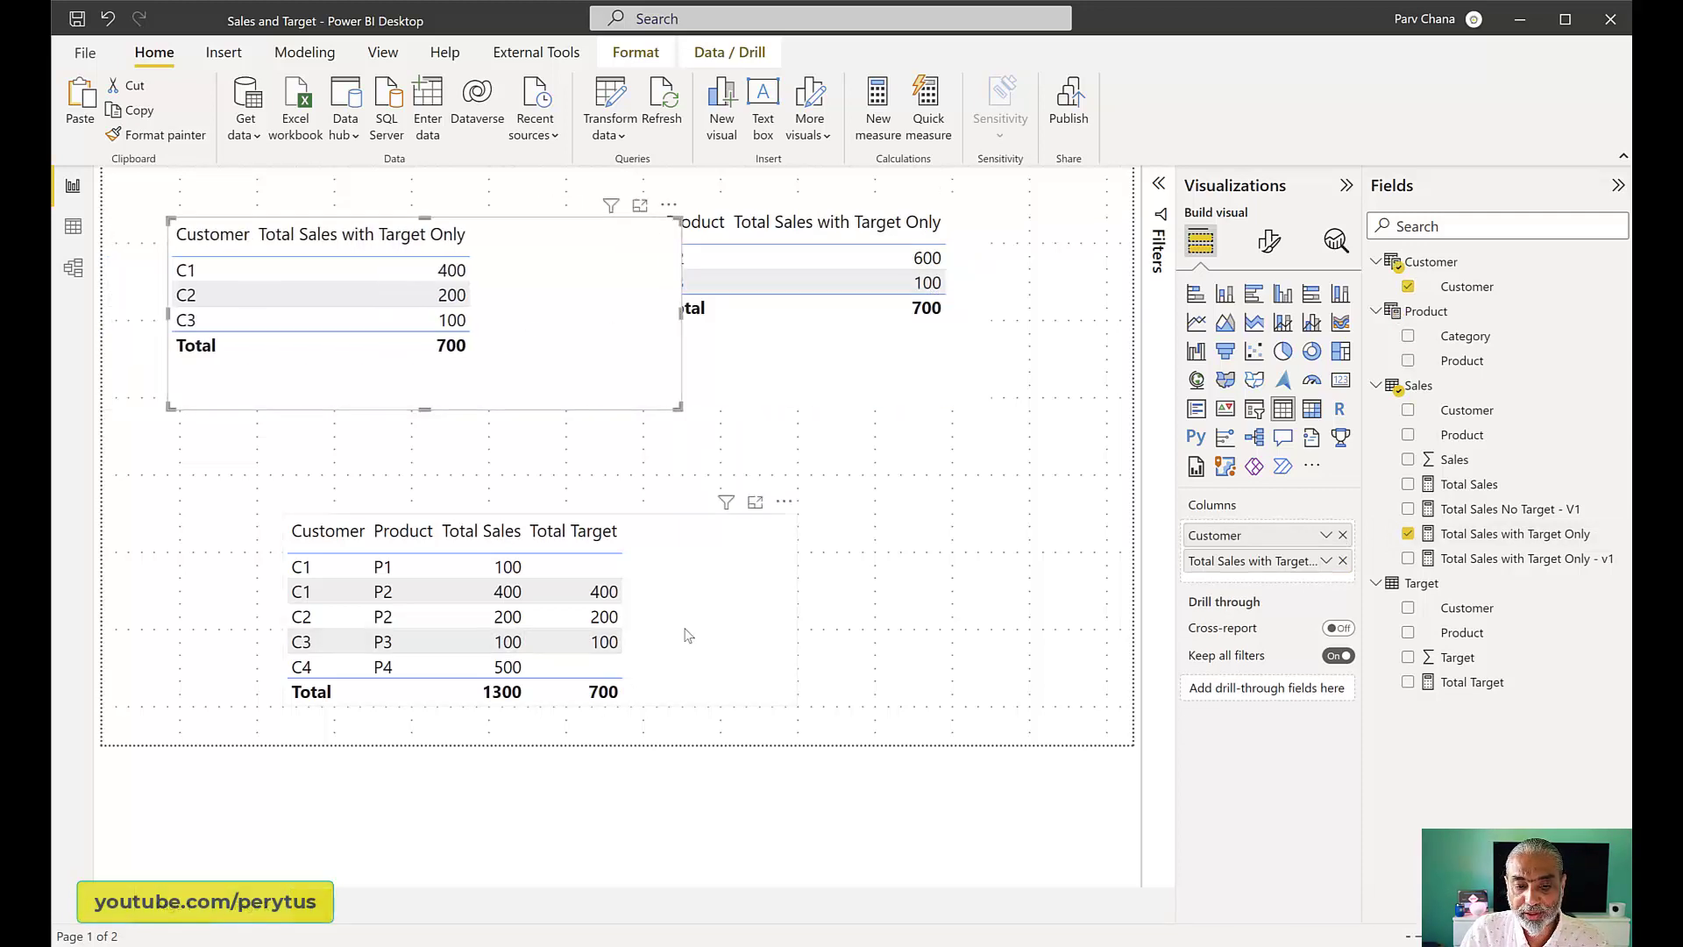
pyautogui.moveTo(679, 640); pyautogui.dragTo(693, 627)
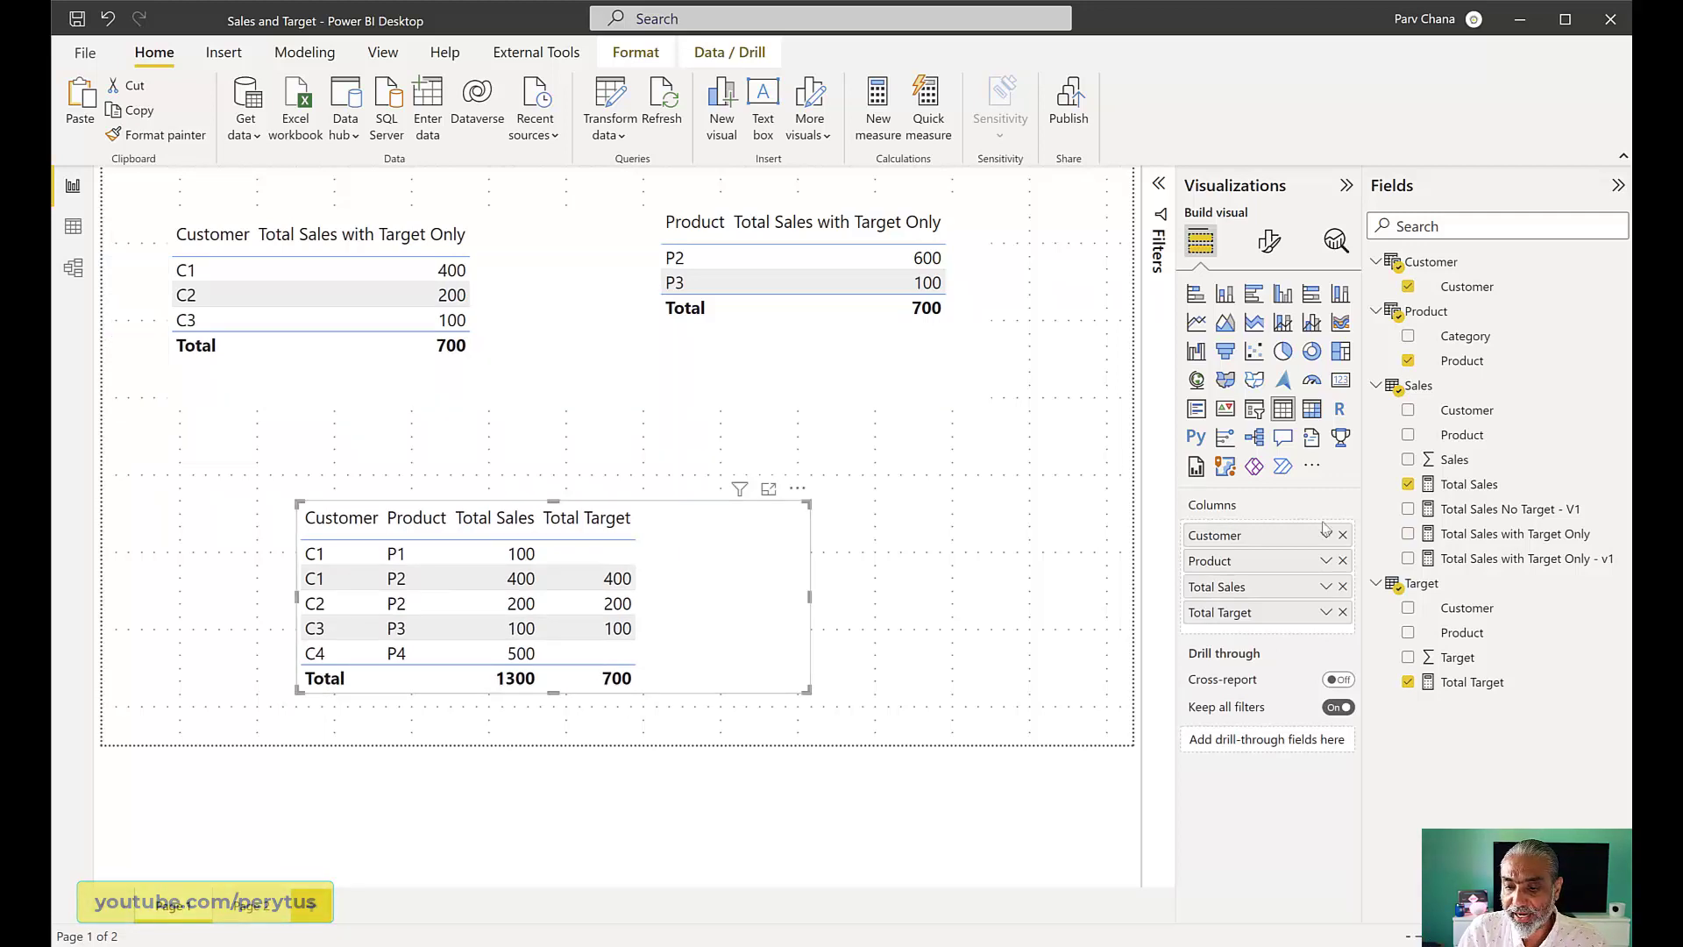
pyautogui.moveTo(1474, 536); pyautogui.dragTo(964, 599)
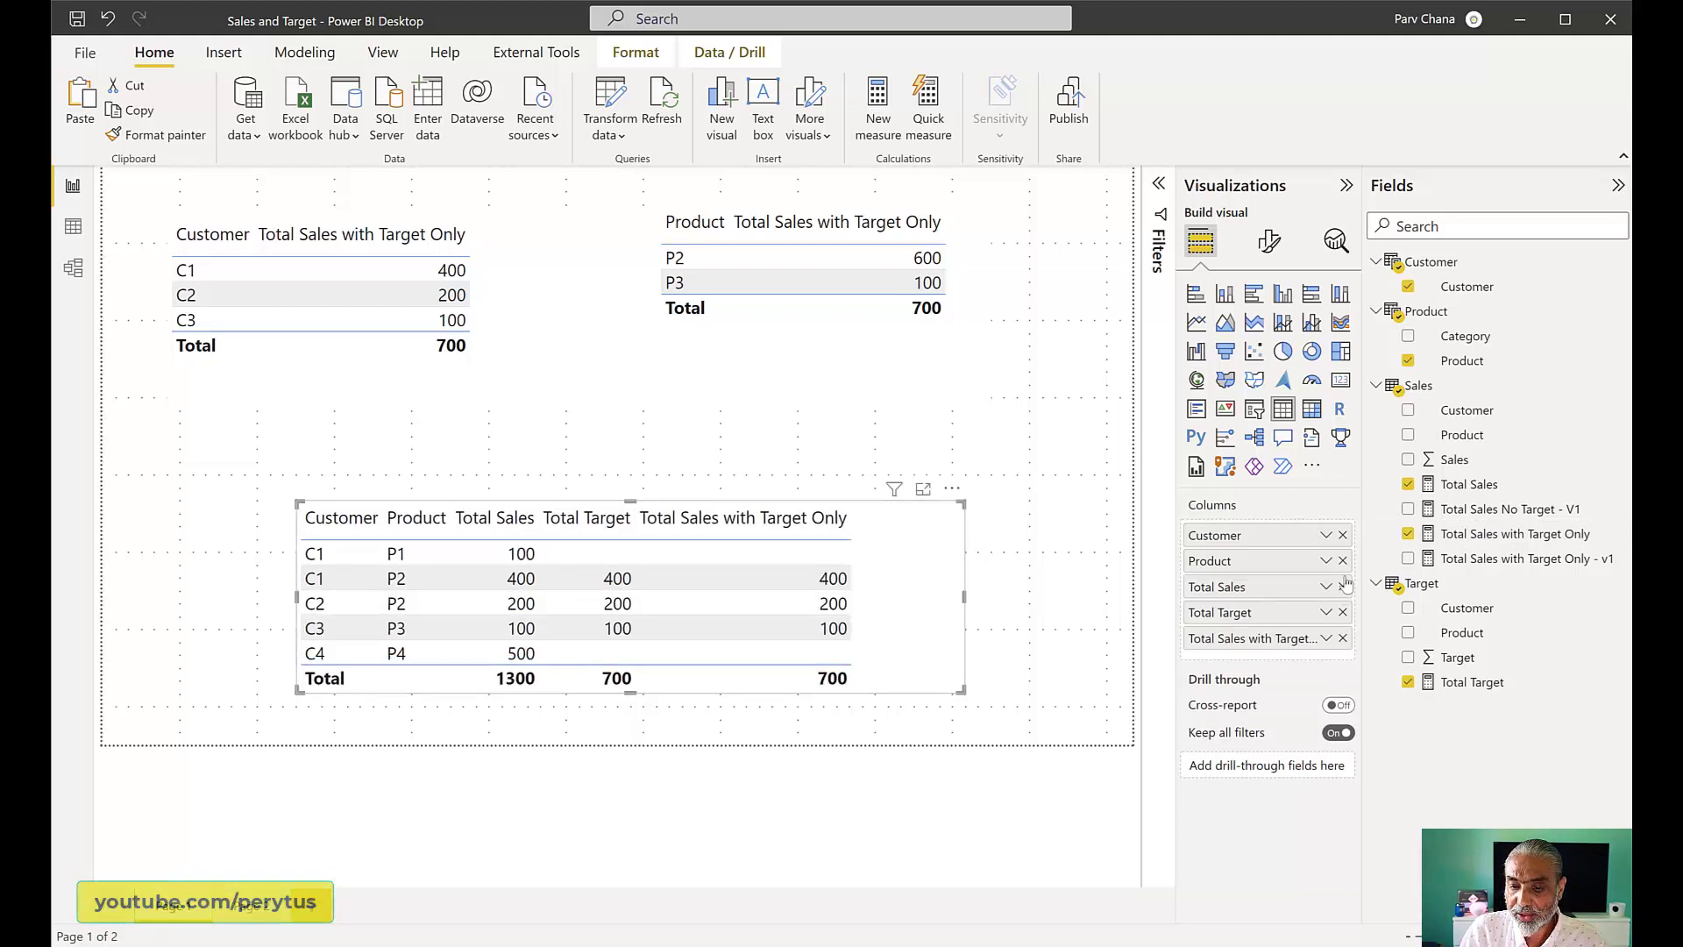
pyautogui.click(1343, 587)
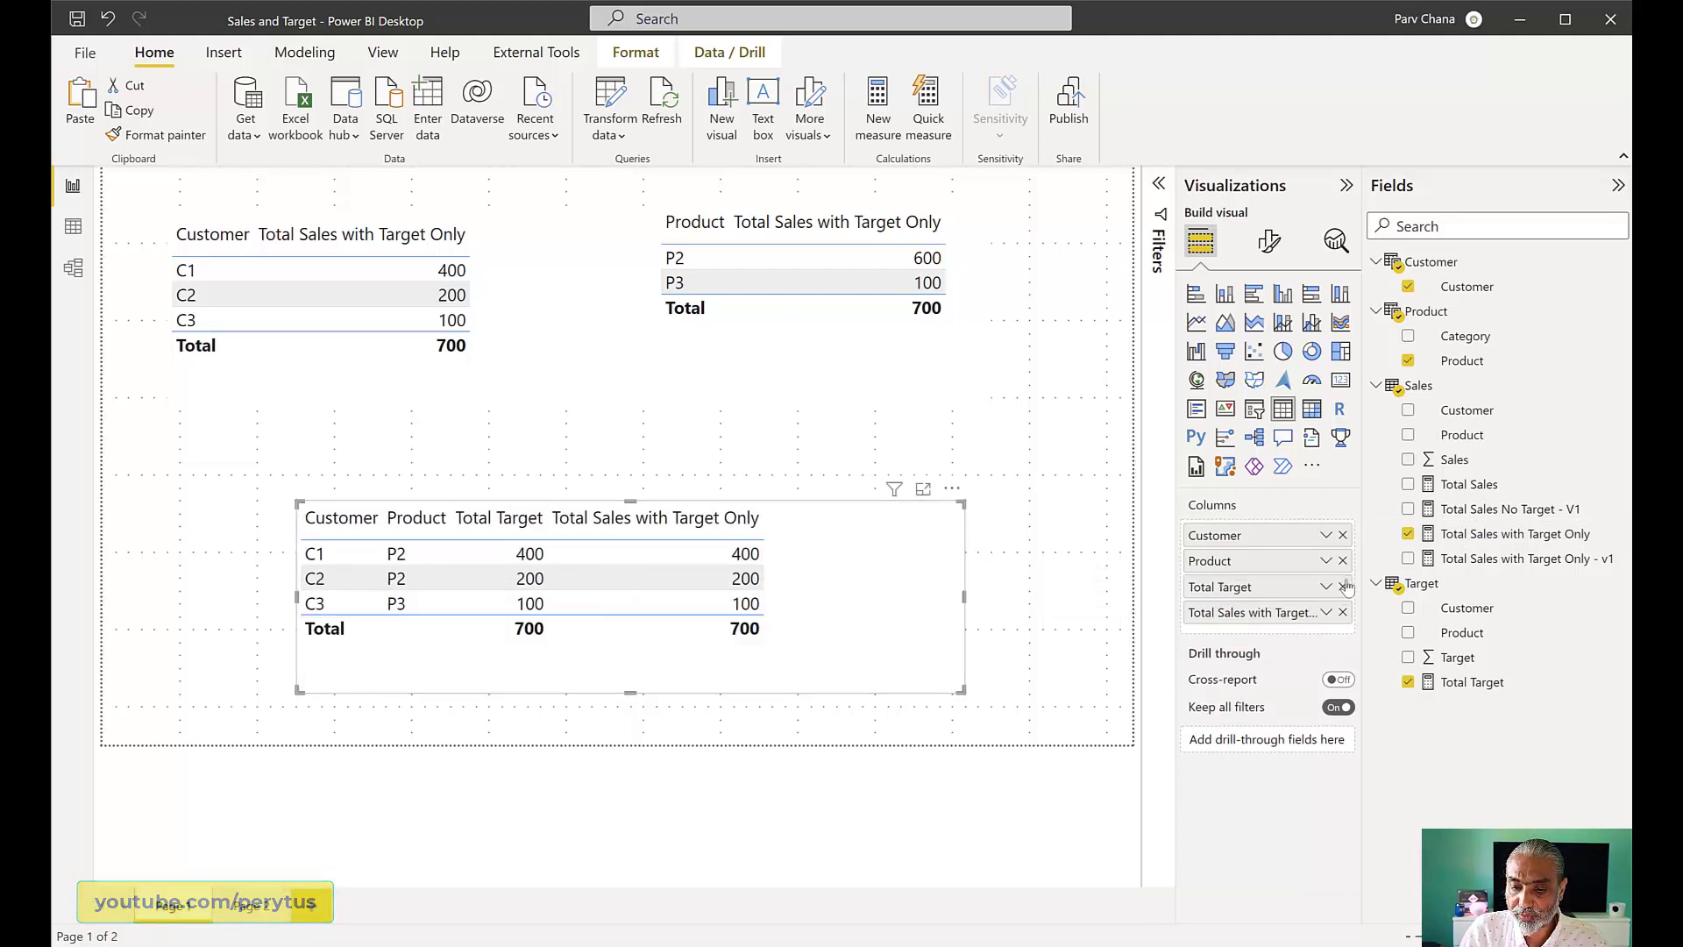
pyautogui.click(1342, 586)
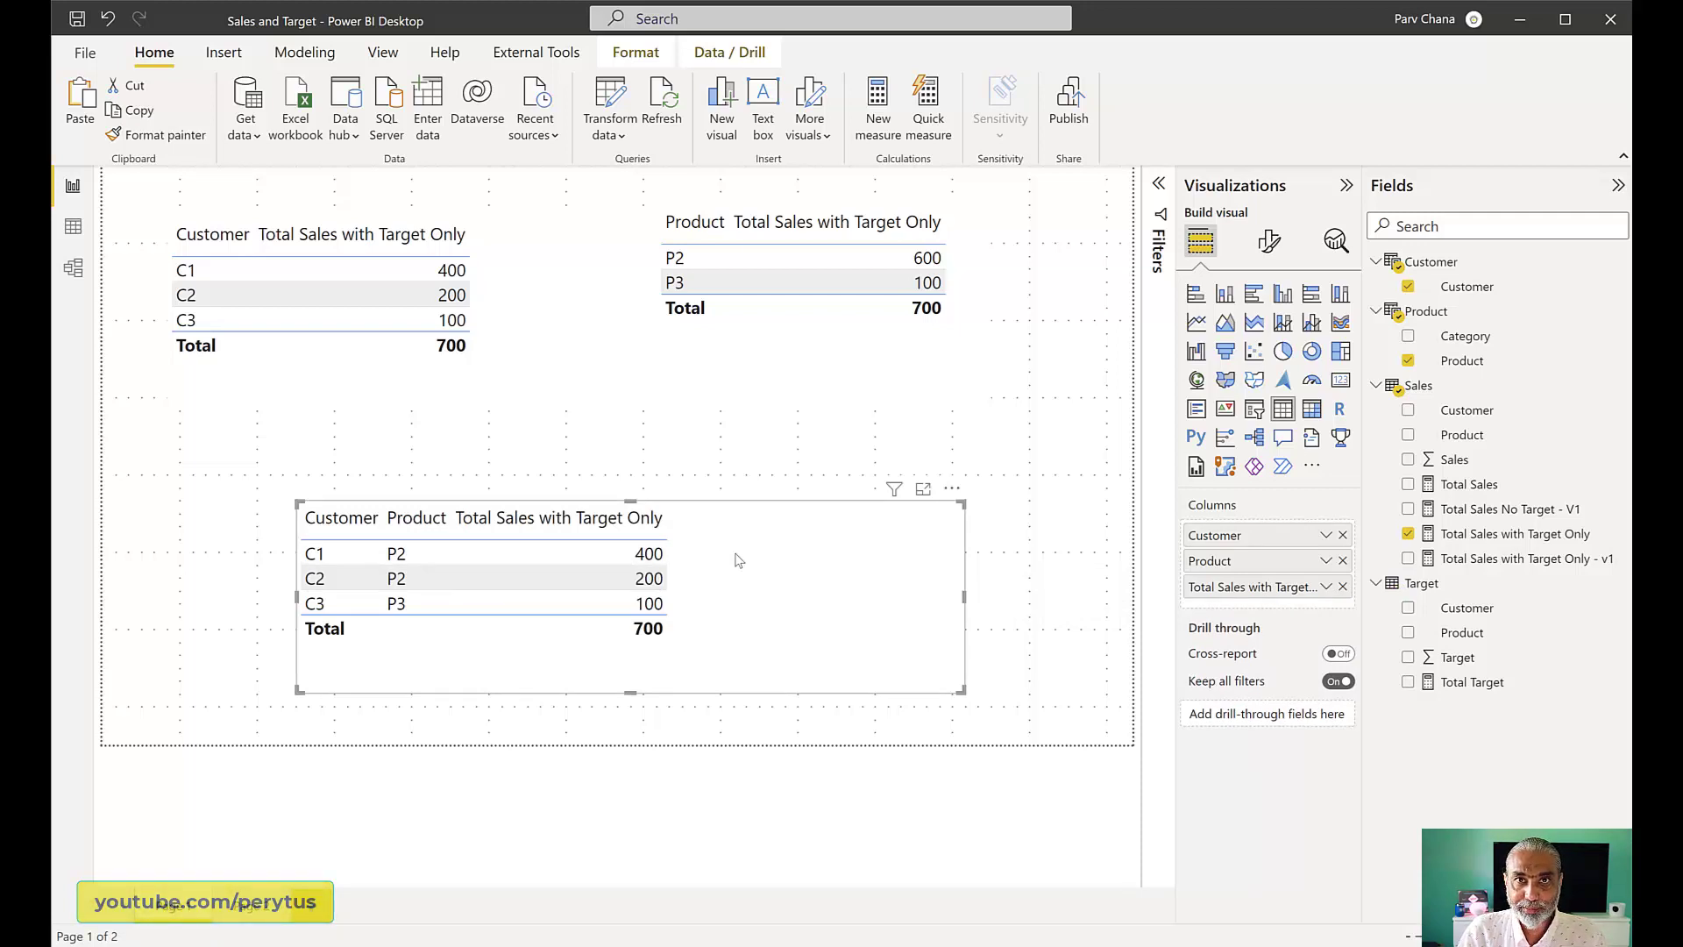
# - Uncomment the 'Product'[Product] line in V1, then view the Total Sales with Target Only formula
pyautogui.click(1524, 515)
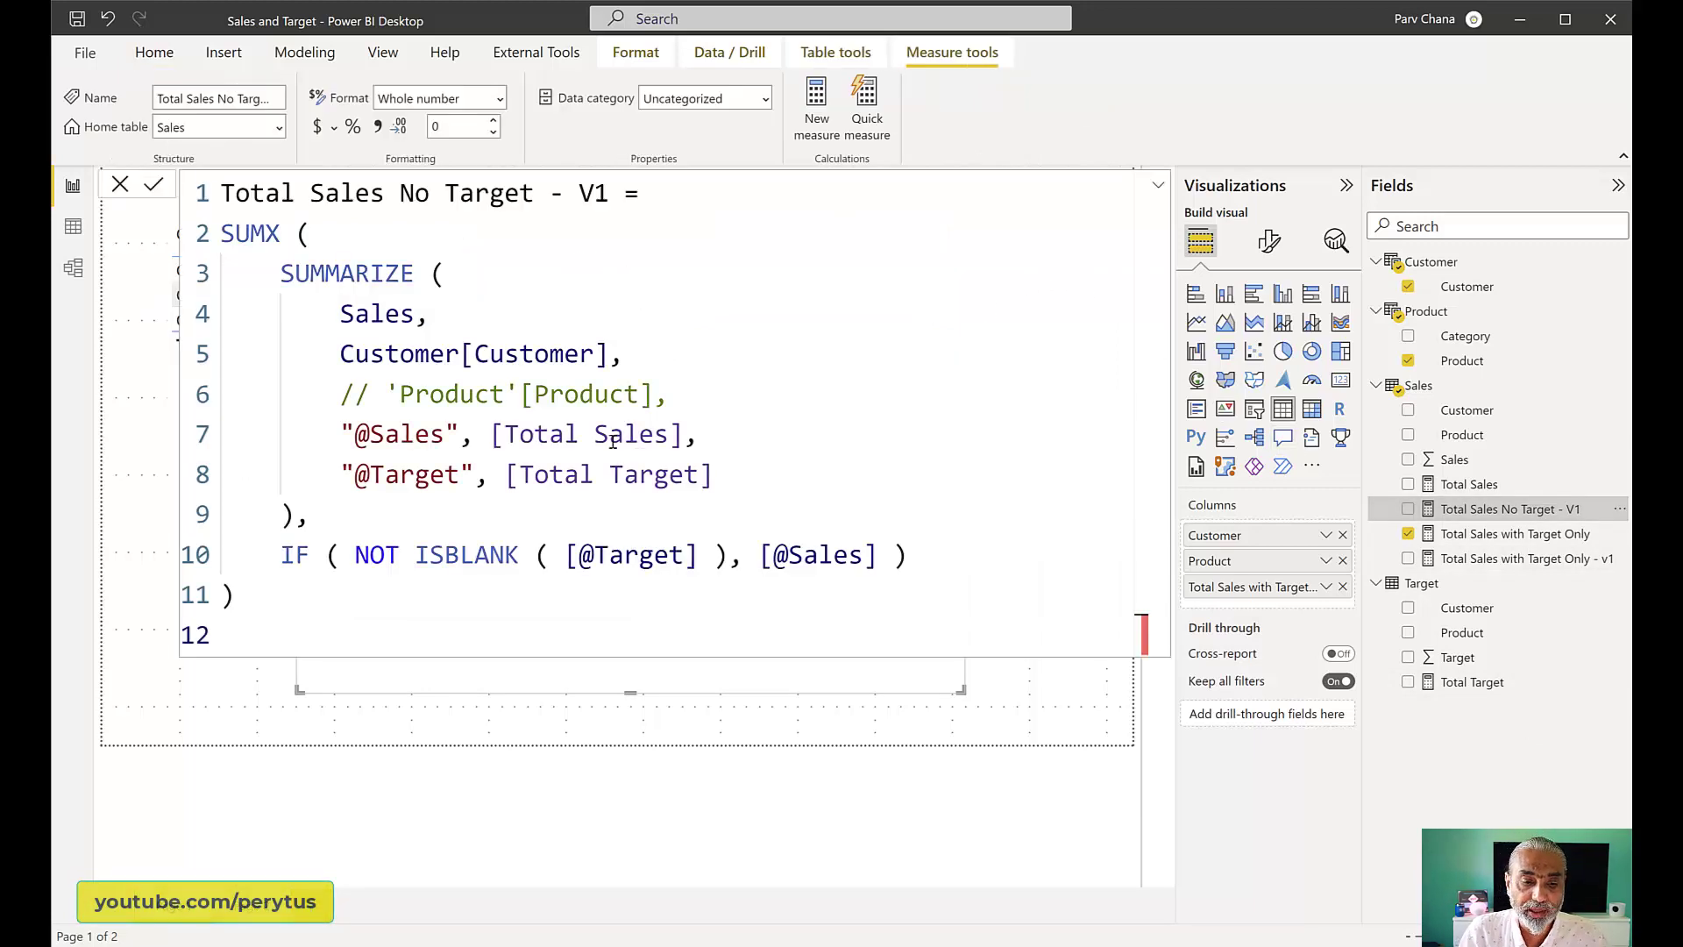
pyautogui.click(687, 399)
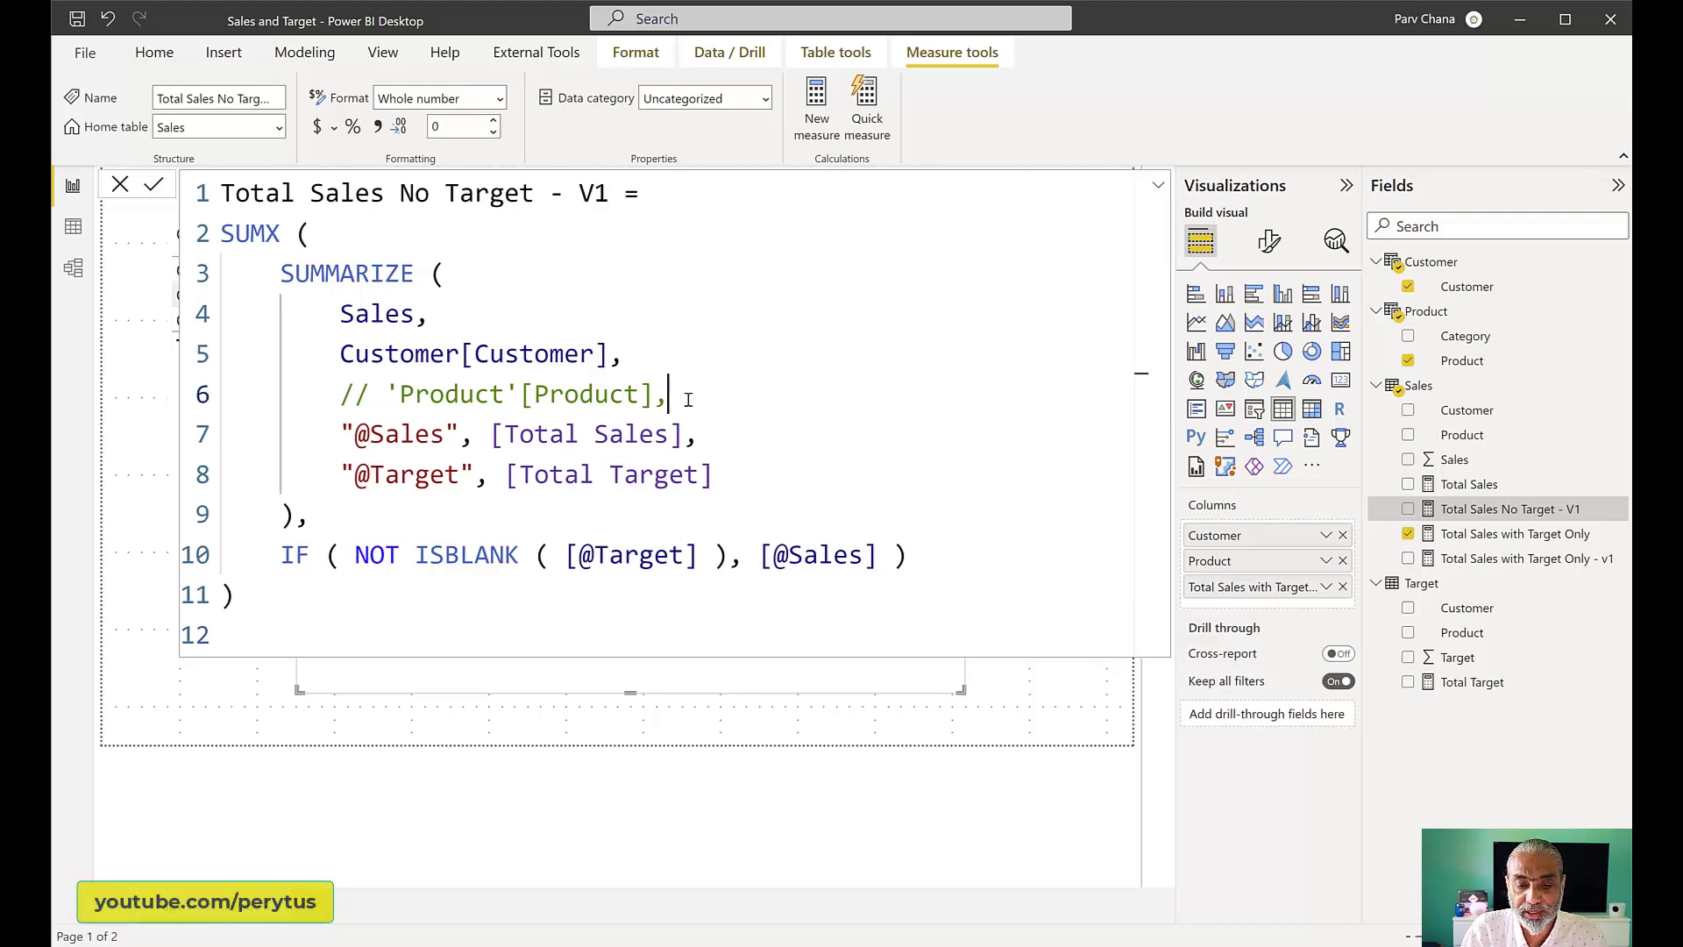
pyautogui.hotkey('ctrl', '/')
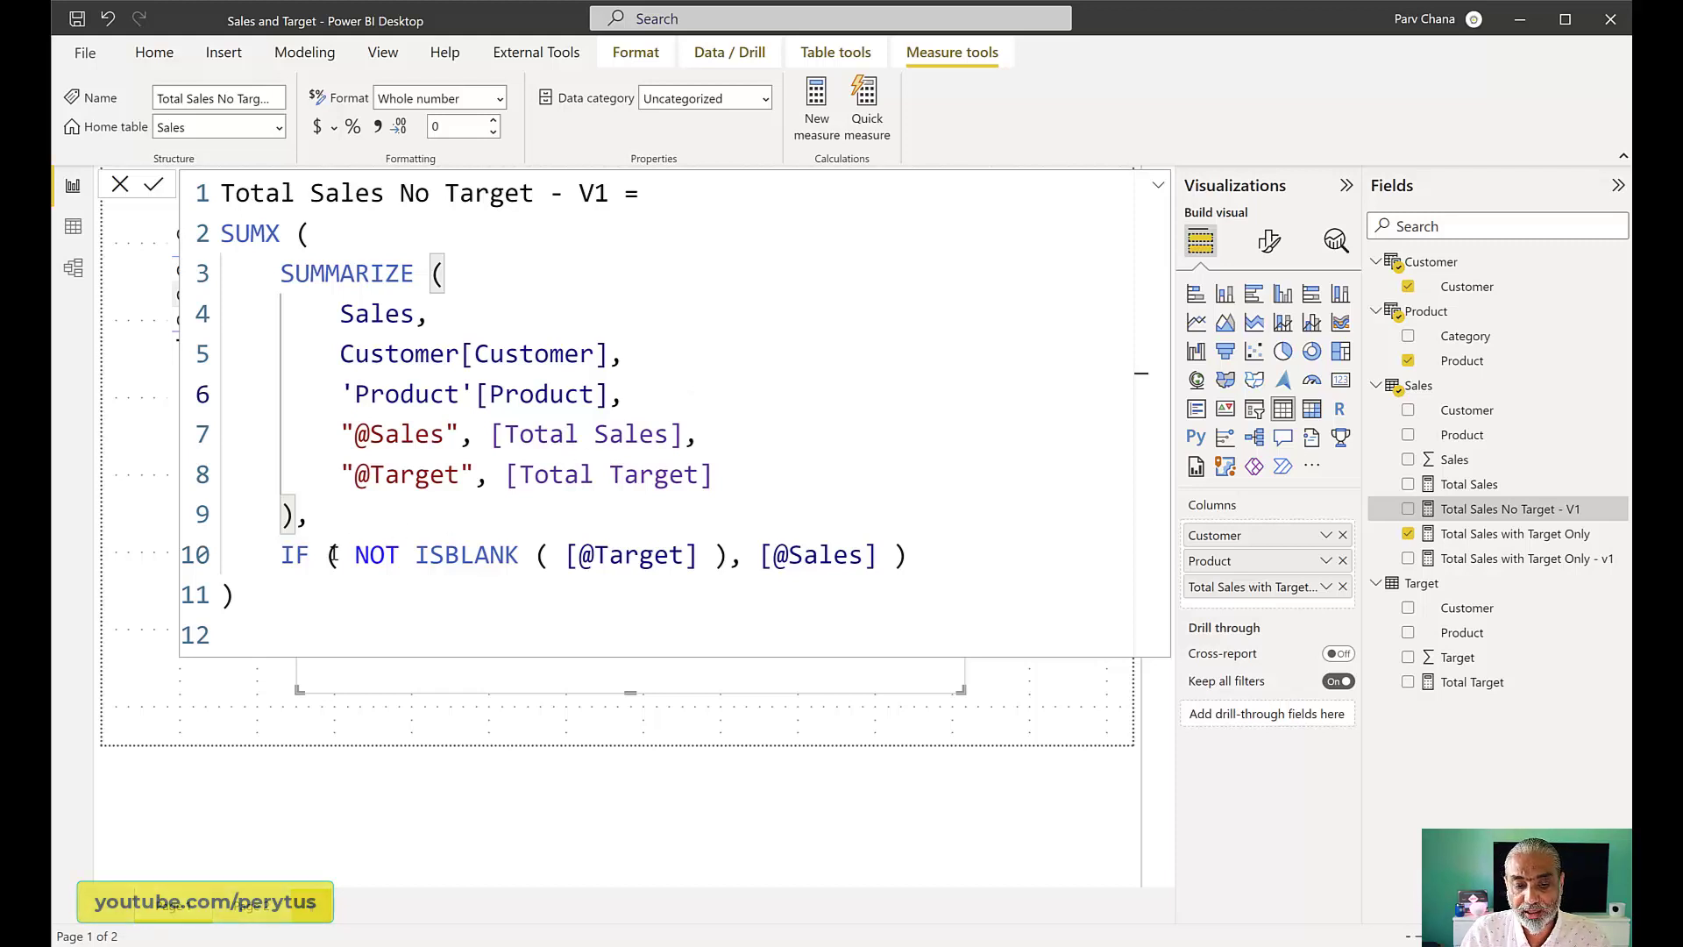
pyautogui.moveTo(326, 555); pyautogui.dragTo(841, 571)
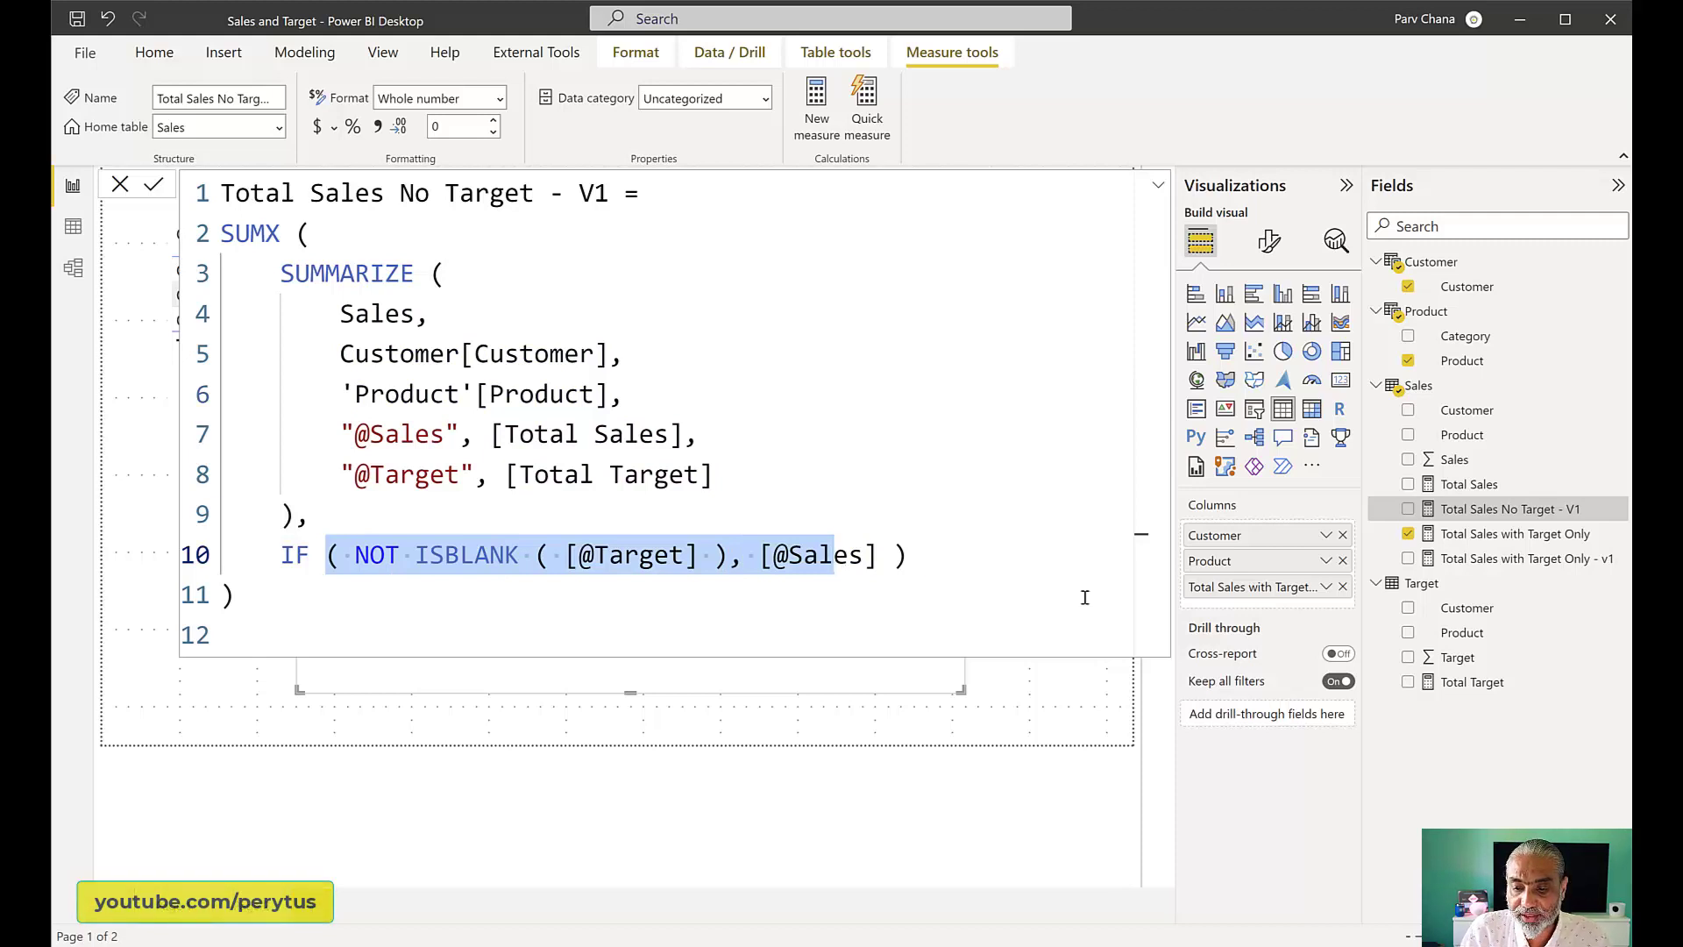
pyautogui.click(1498, 540)
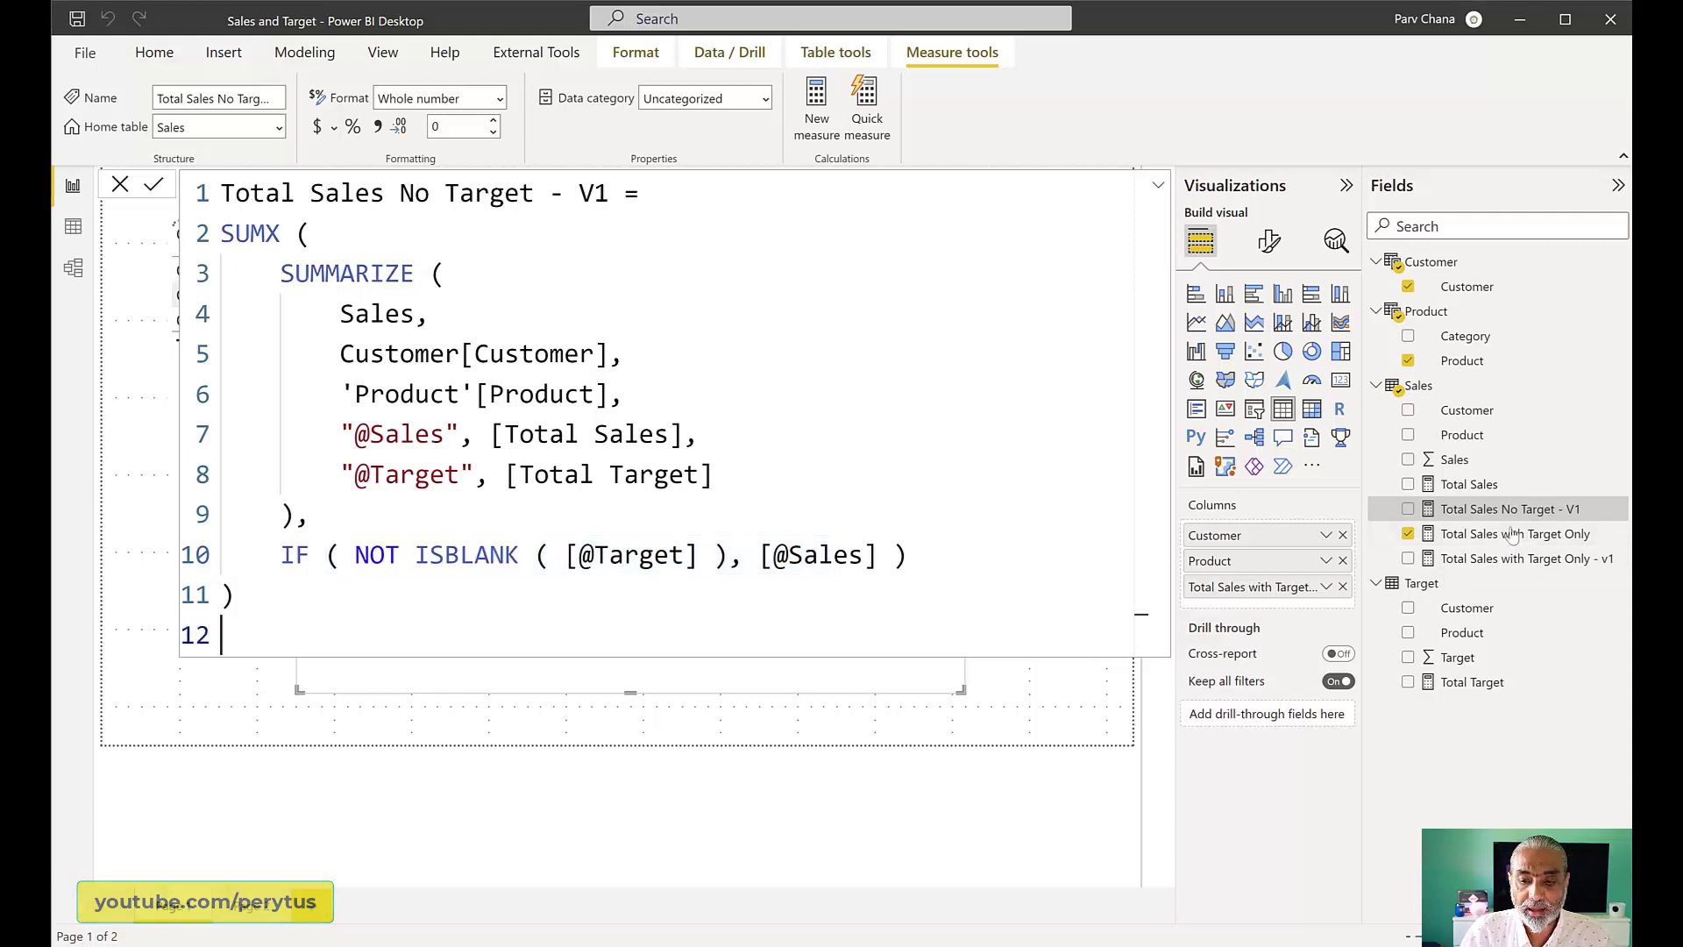
pyautogui.click(1514, 543)
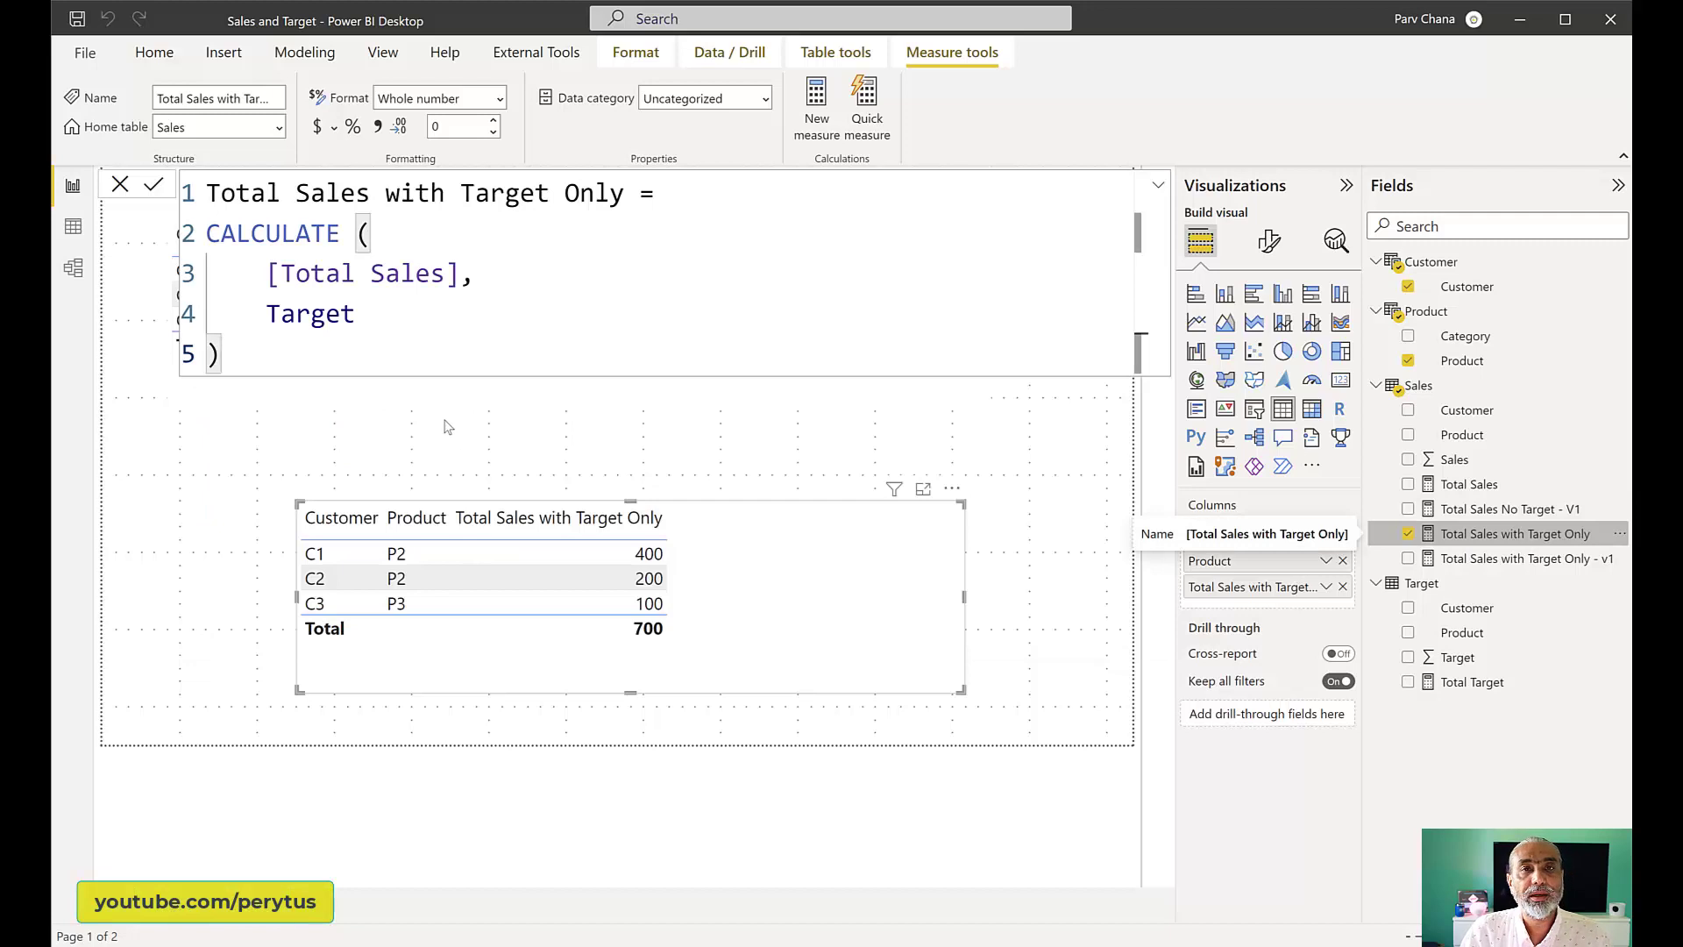